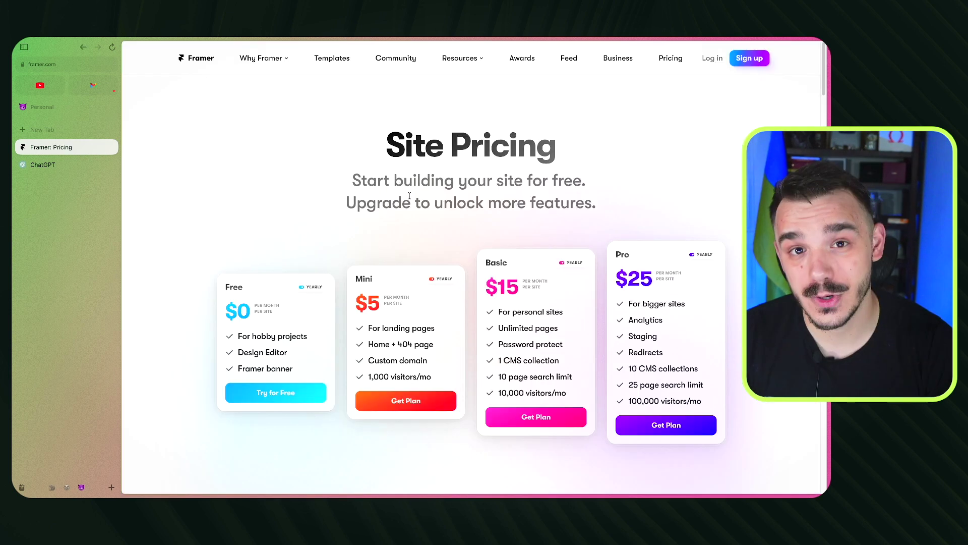
Step: Review the Free plan's listed features, including hobby projects and the Framer banner, on the site pricing page
{"action": "scroll", "coordinate": [353, 252], "scroll_direction": "down", "scroll_amount": 1}
{"action": "double_click", "coordinate": [234, 284]}
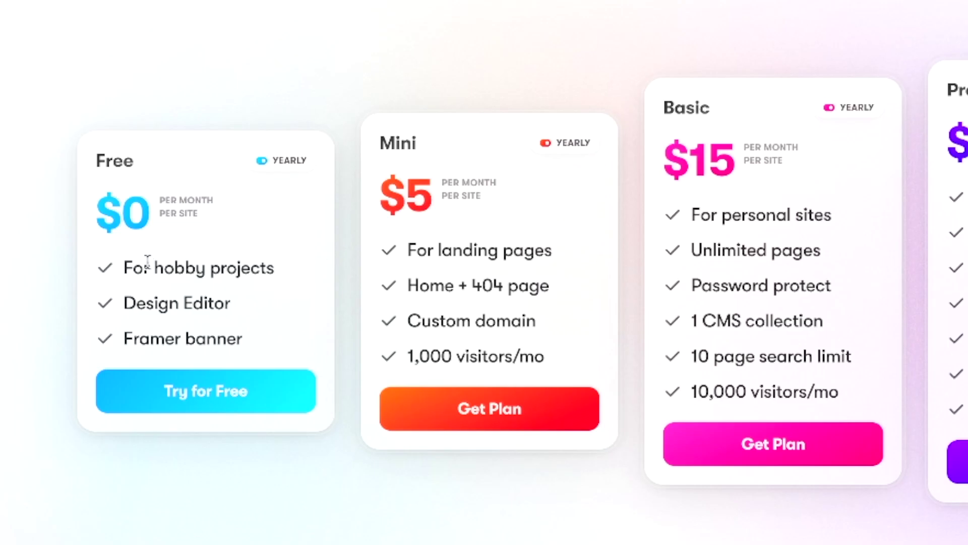
{"action": "left_click_drag", "start_coordinate": [238, 332], "coordinate": [273, 328]}
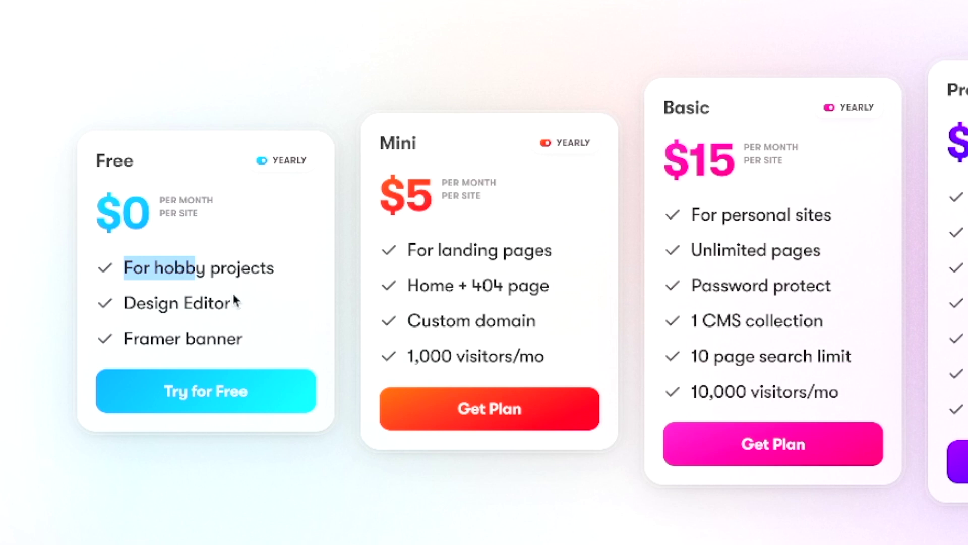
{"action": "left_click", "coordinate": [232, 317]}
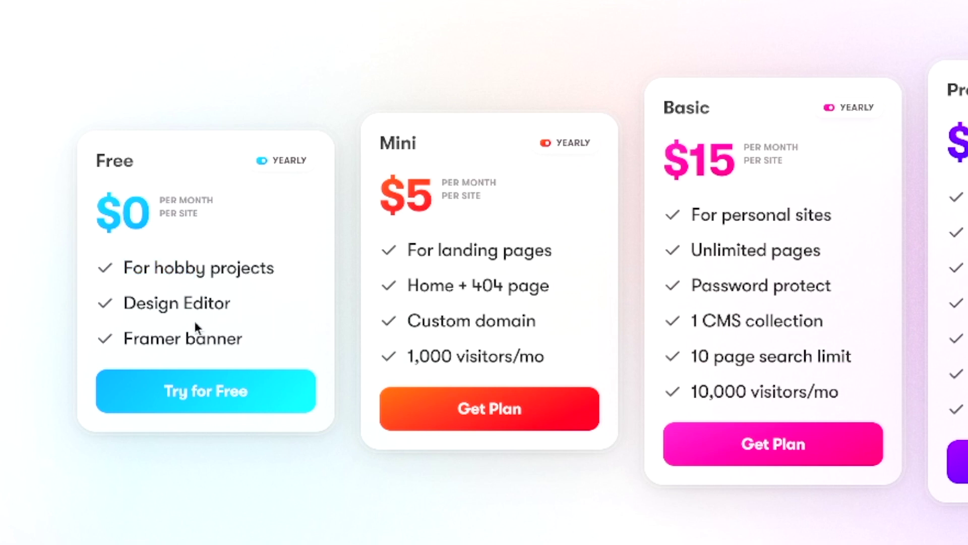
{"action": "left_click_drag", "start_coordinate": [150, 341], "coordinate": [197, 341]}
{"action": "left_click", "coordinate": [222, 336]}
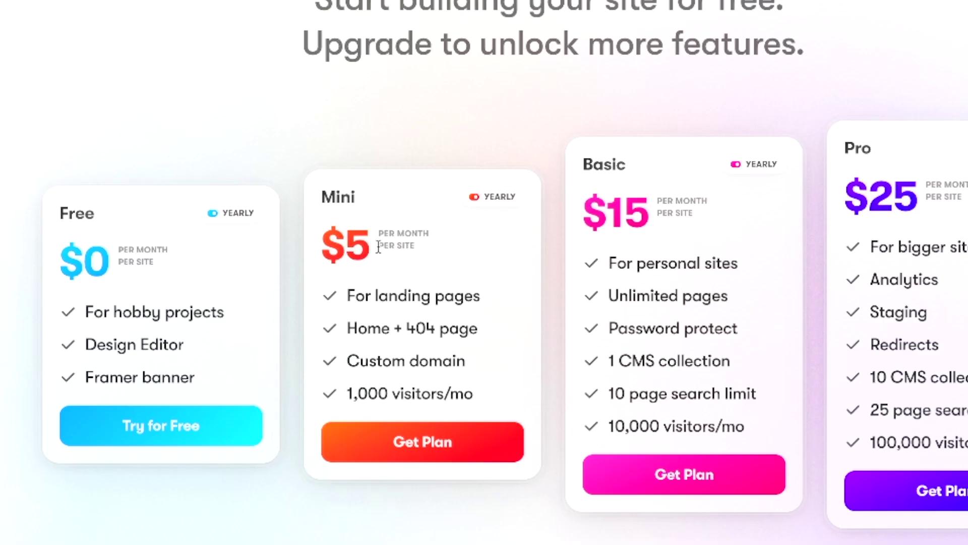
Step: Compare yearly with monthly billing prices and review the Mini plan's page and visitor limits
{"action": "left_click", "coordinate": [474, 198]}
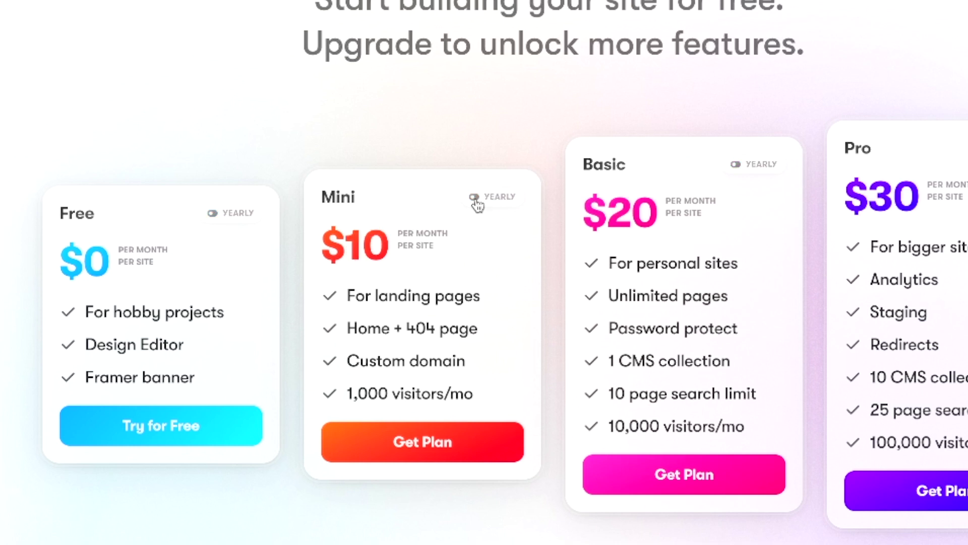
{"action": "left_click", "coordinate": [475, 197]}
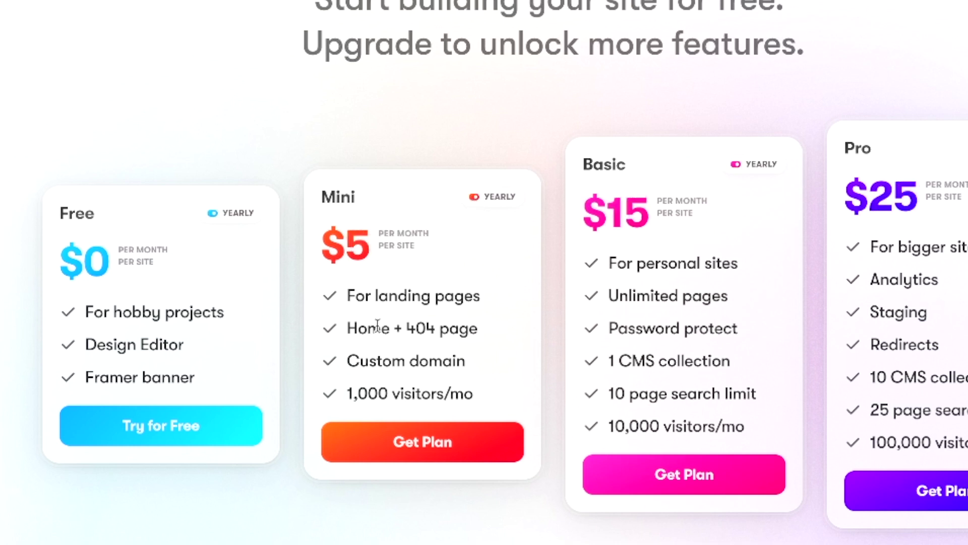
{"action": "left_click_drag", "start_coordinate": [380, 321], "coordinate": [415, 328]}
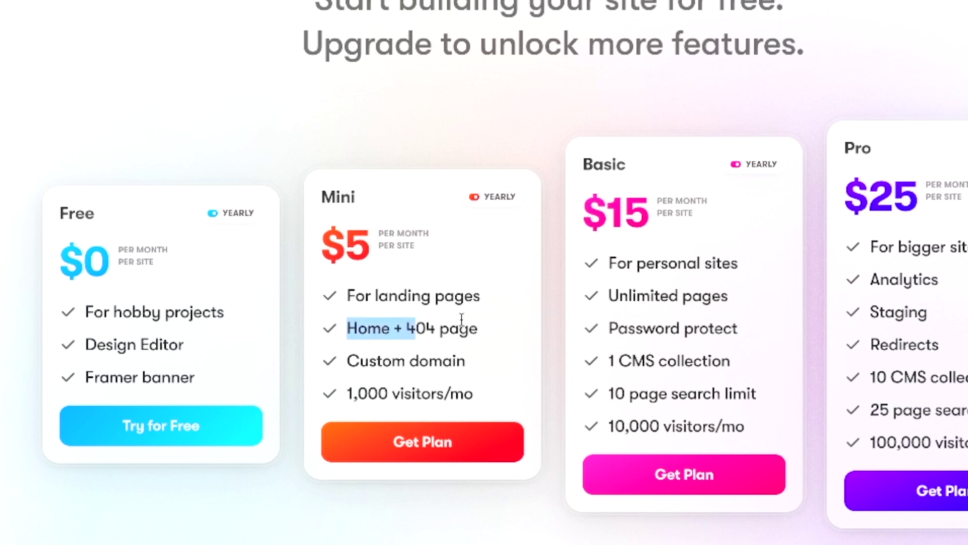
{"action": "left_click", "coordinate": [391, 322]}
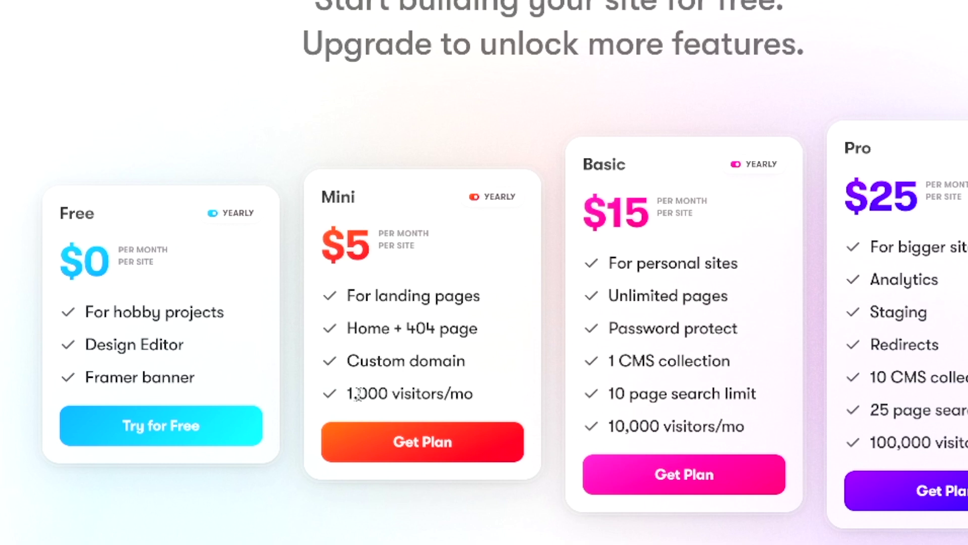
{"action": "left_click_drag", "start_coordinate": [356, 393], "coordinate": [396, 393]}
{"action": "left_click", "coordinate": [396, 393]}
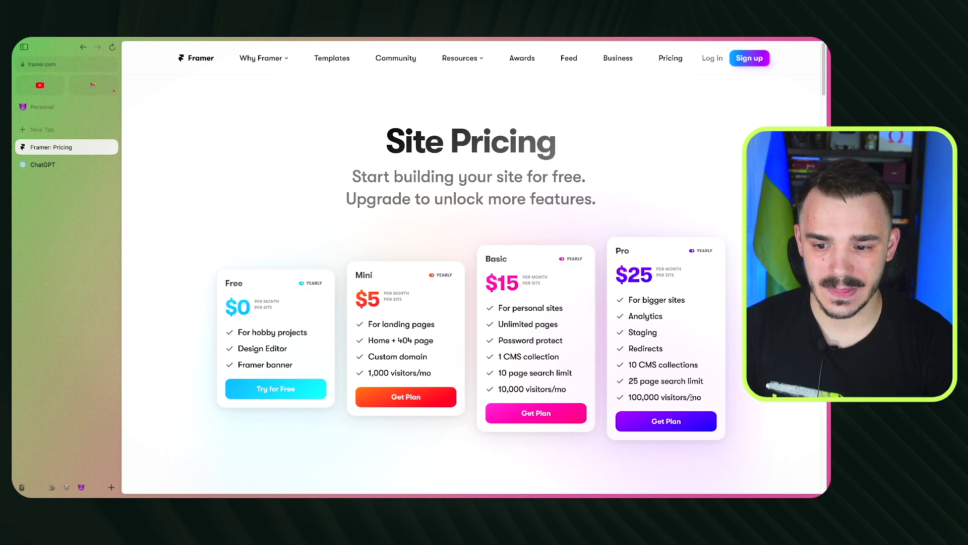
Step: Check the monthly visitor allowance listed for the Pro plan
{"action": "left_click_drag", "start_coordinate": [686, 397], "coordinate": [644, 398]}
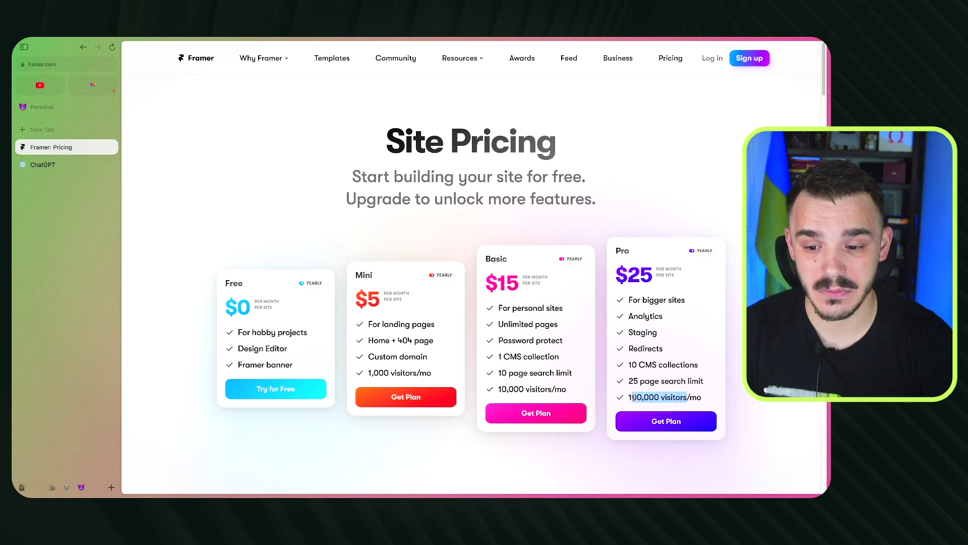
{"action": "left_click", "coordinate": [633, 398]}
{"action": "scroll", "coordinate": [673, 406], "scroll_direction": "up", "scroll_amount": 1}
{"action": "scroll", "coordinate": [694, 251], "scroll_direction": "down", "scroll_amount": 3}
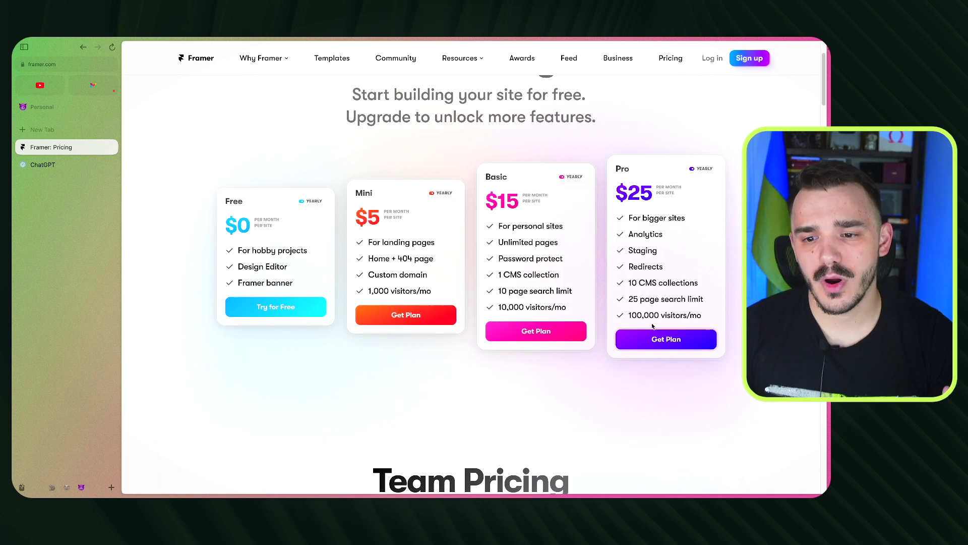
{"action": "left_click_drag", "start_coordinate": [627, 315], "coordinate": [697, 315]}
{"action": "left_click", "coordinate": [697, 316]}
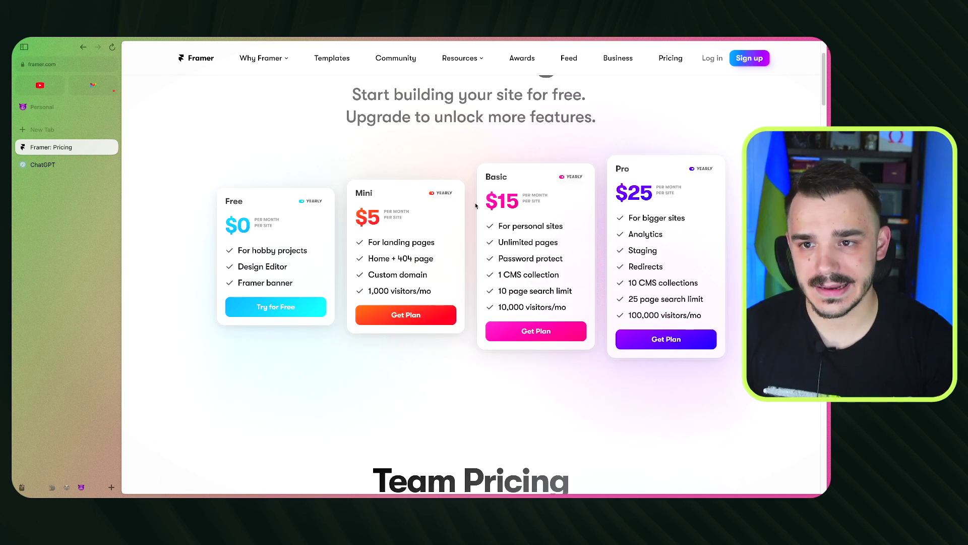
Step: Compare the hosting and publishing features of all plans in the site plans table
{"action": "scroll", "coordinate": [452, 244], "scroll_direction": "down", "scroll_amount": 15}
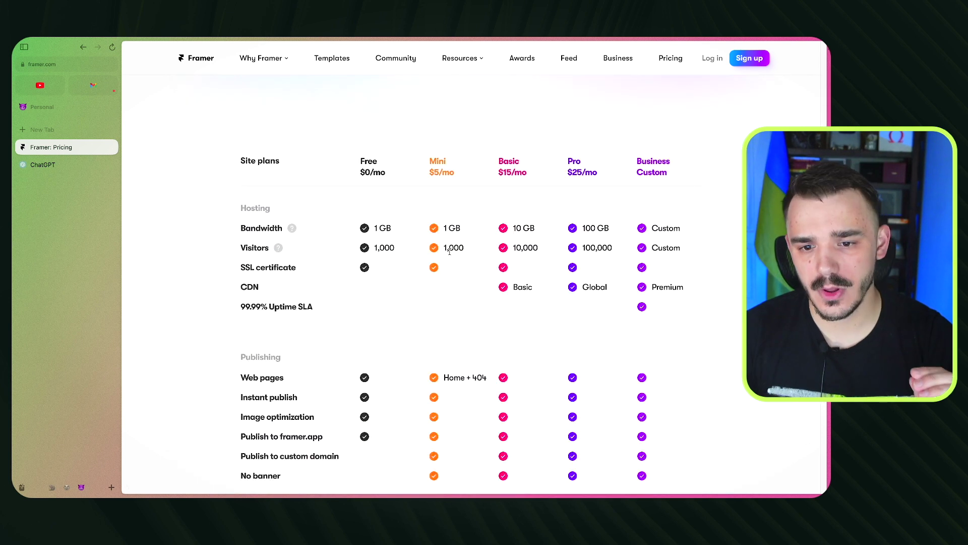
{"action": "scroll", "coordinate": [449, 253], "scroll_direction": "down", "scroll_amount": 1}
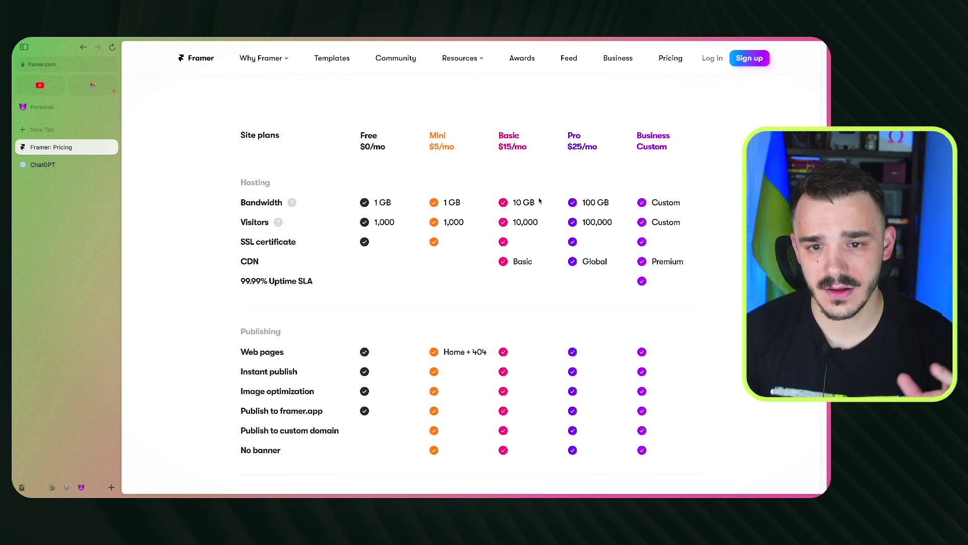
{"action": "scroll", "coordinate": [545, 312], "scroll_direction": "down", "scroll_amount": 3}
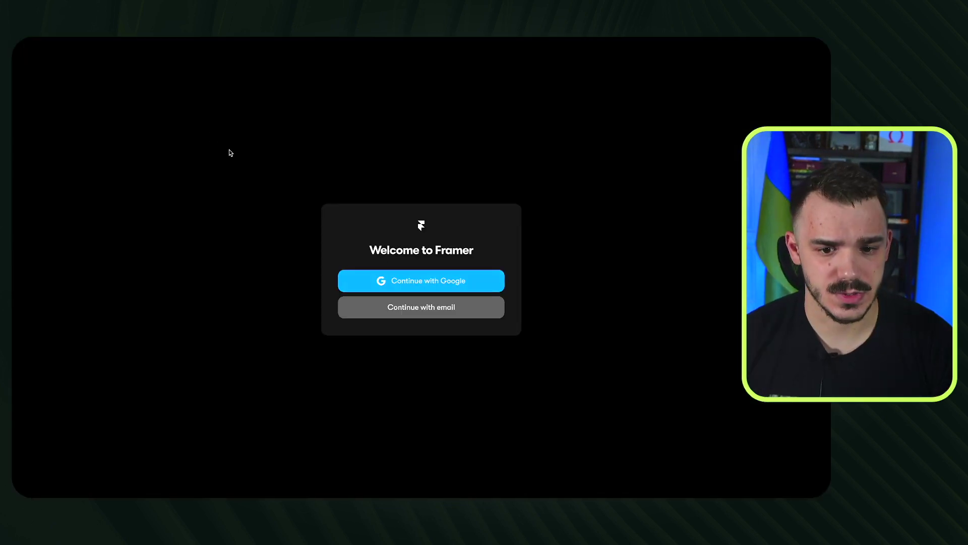
Step: Sign up for Framer with the existing Google account and finish creating the account
{"action": "left_click", "coordinate": [448, 274]}
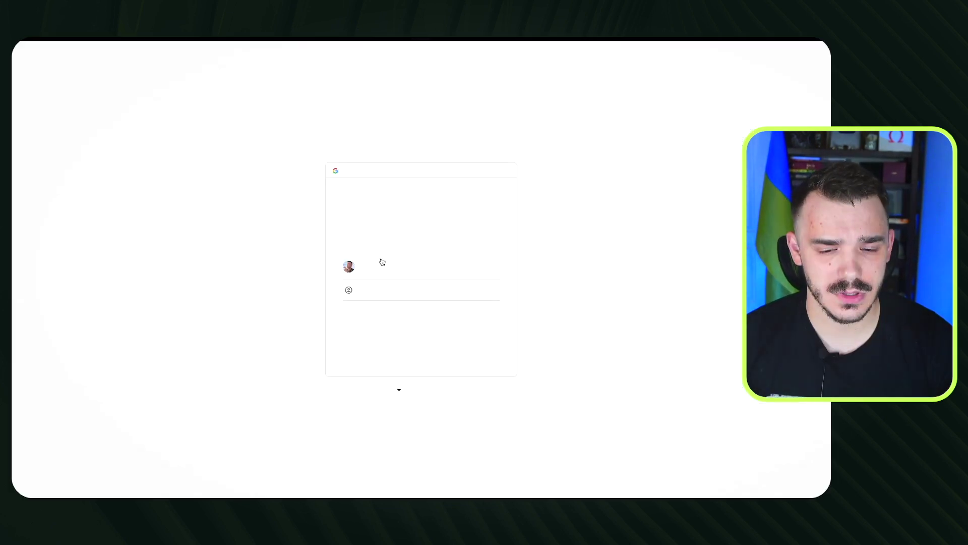
{"action": "left_click", "coordinate": [447, 275]}
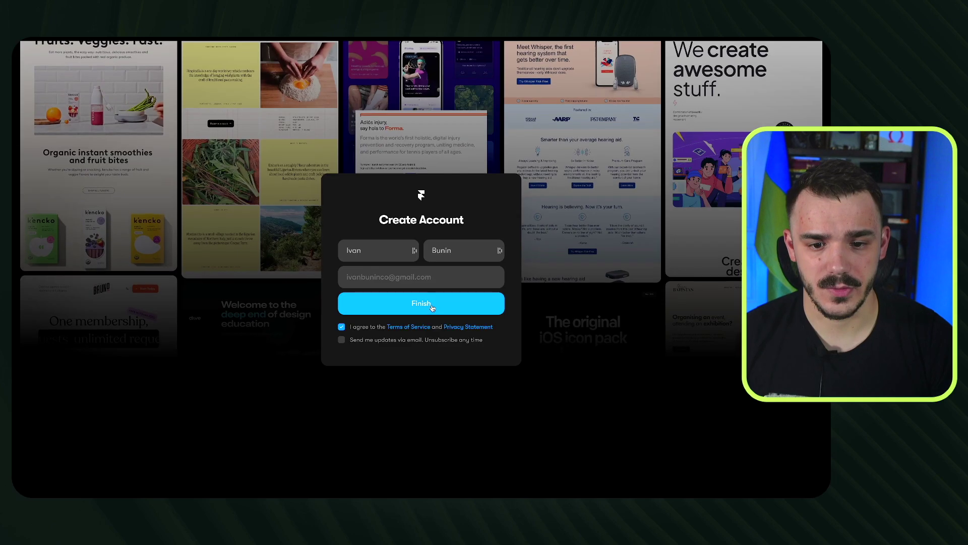
{"action": "left_click", "coordinate": [432, 306]}
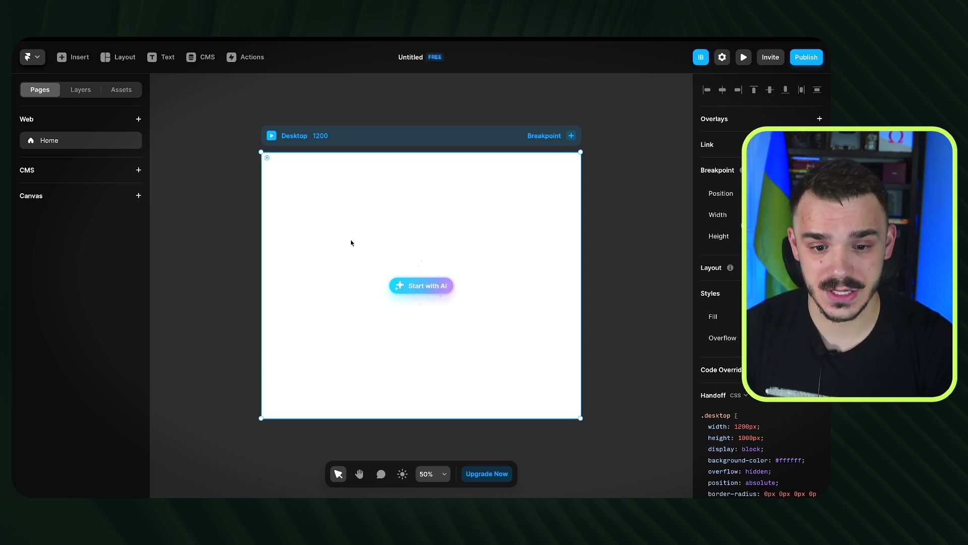
Step: Start AI page generation on the empty Desktop page and place the text cursor in its prompt
{"action": "left_click", "coordinate": [419, 295]}
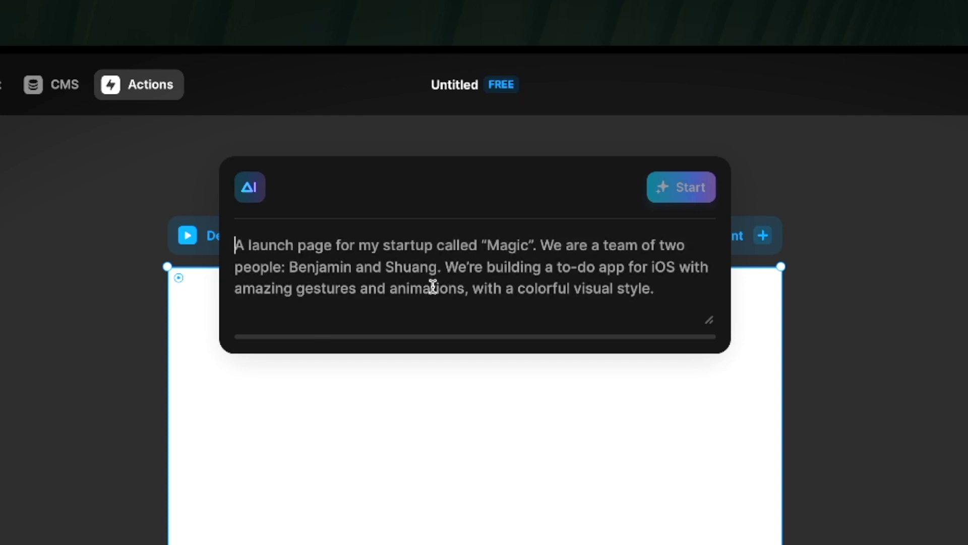
{"action": "left_click", "coordinate": [442, 293]}
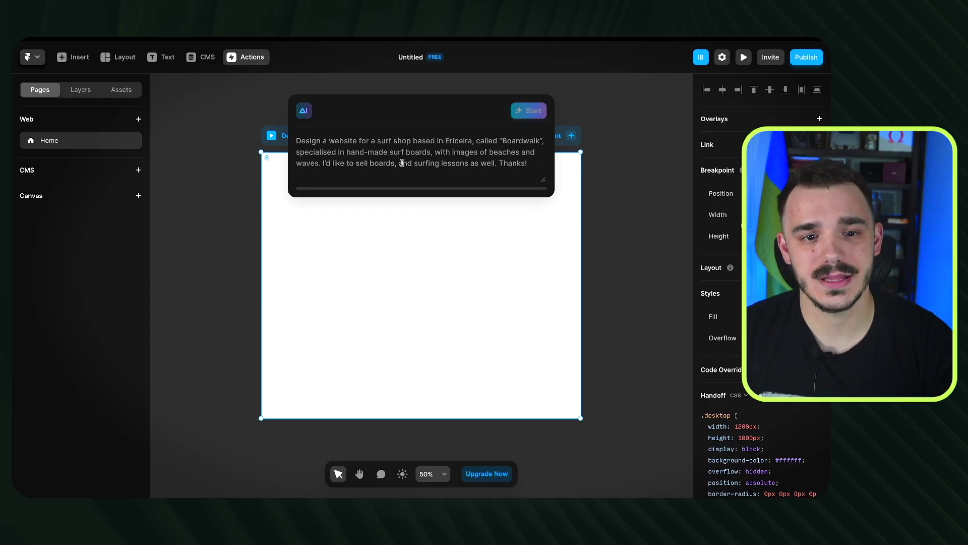
Step: Switch to ChatGPT, review the drafted GPT-4 request for a 1000 character socks brand website prompt, and send it
{"action": "mouse_move", "coordinate": [12, 190]}
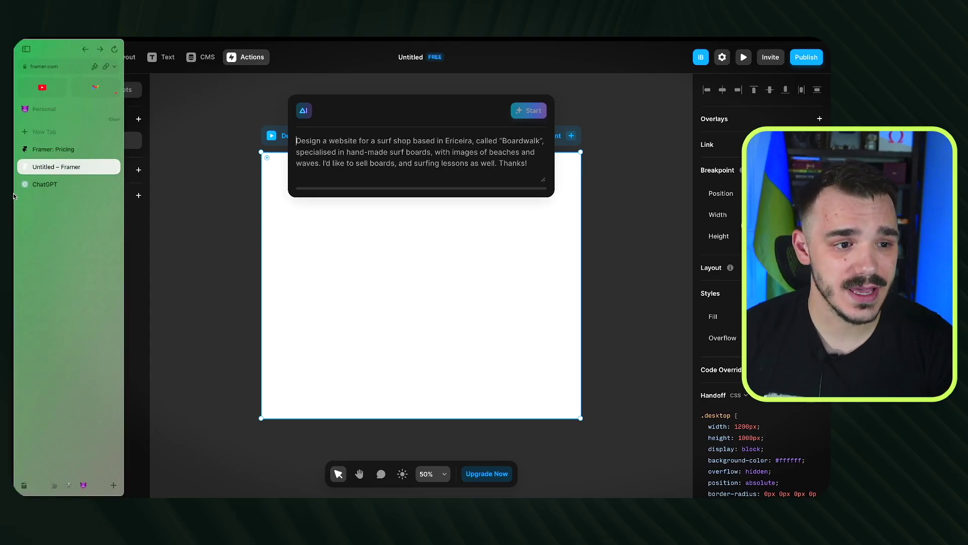
{"action": "left_click", "coordinate": [45, 184]}
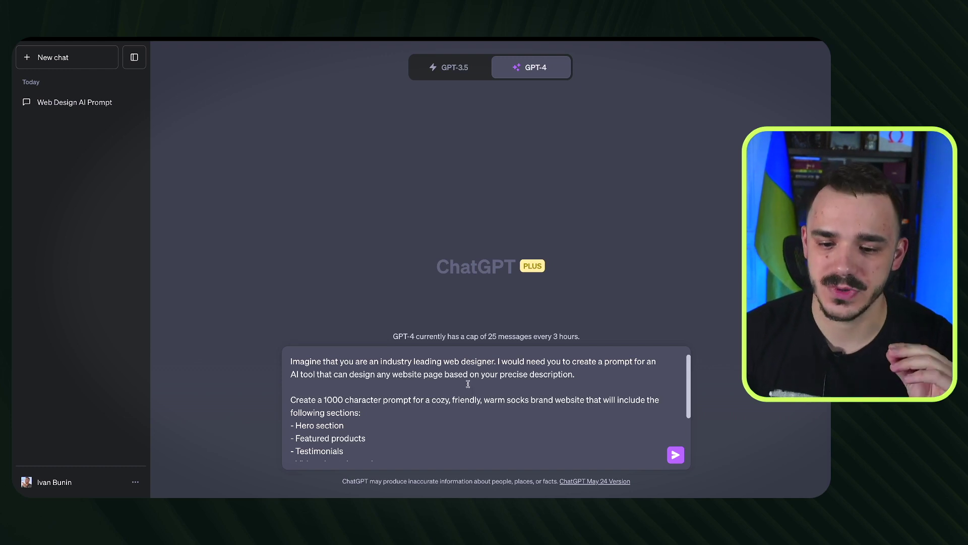
{"action": "scroll", "coordinate": [460, 383], "scroll_direction": "down", "scroll_amount": 3}
{"action": "scroll", "coordinate": [449, 381], "scroll_direction": "up", "scroll_amount": 3}
{"action": "scroll", "coordinate": [383, 407], "scroll_direction": "down", "scroll_amount": 2}
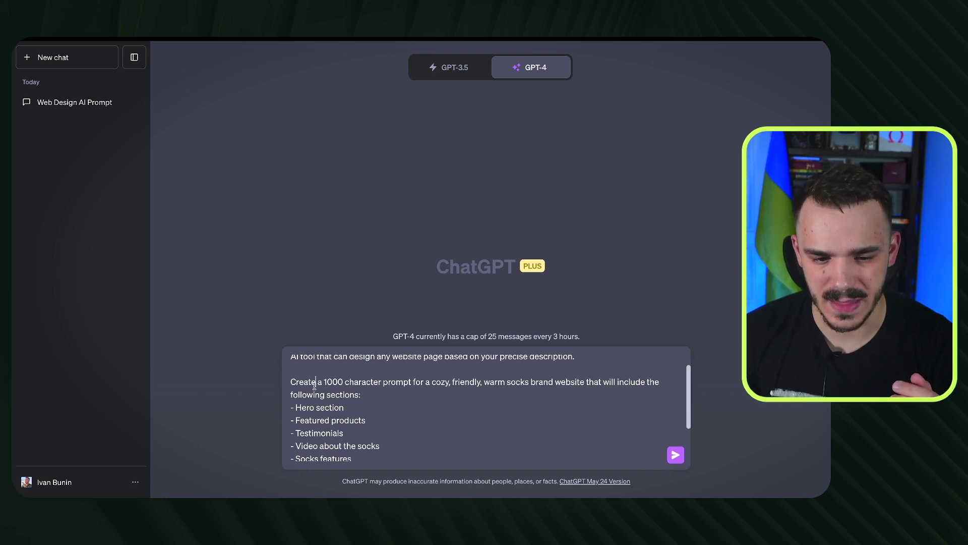
{"action": "left_click_drag", "start_coordinate": [314, 385], "coordinate": [349, 386]}
{"action": "left_click", "coordinate": [396, 386]}
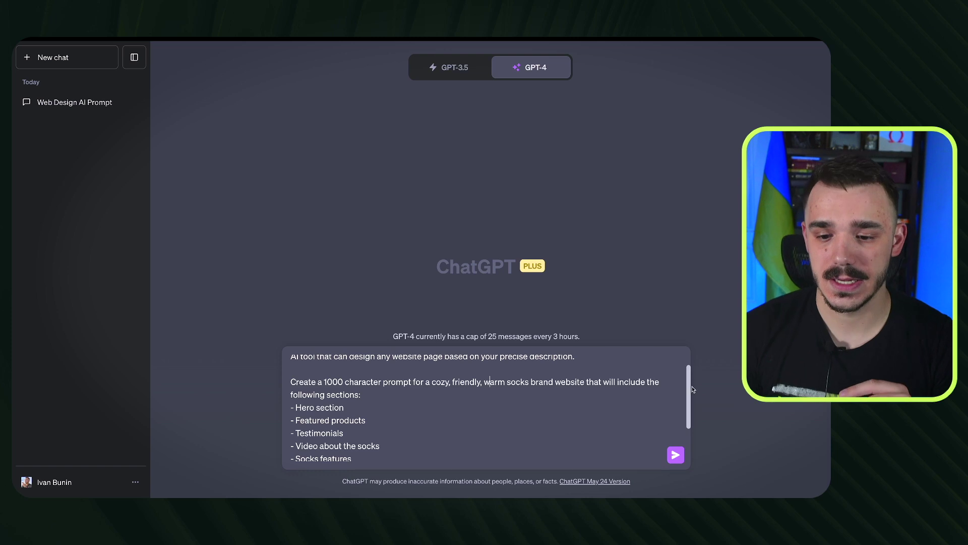
{"action": "scroll", "coordinate": [403, 394], "scroll_direction": "down", "scroll_amount": 3}
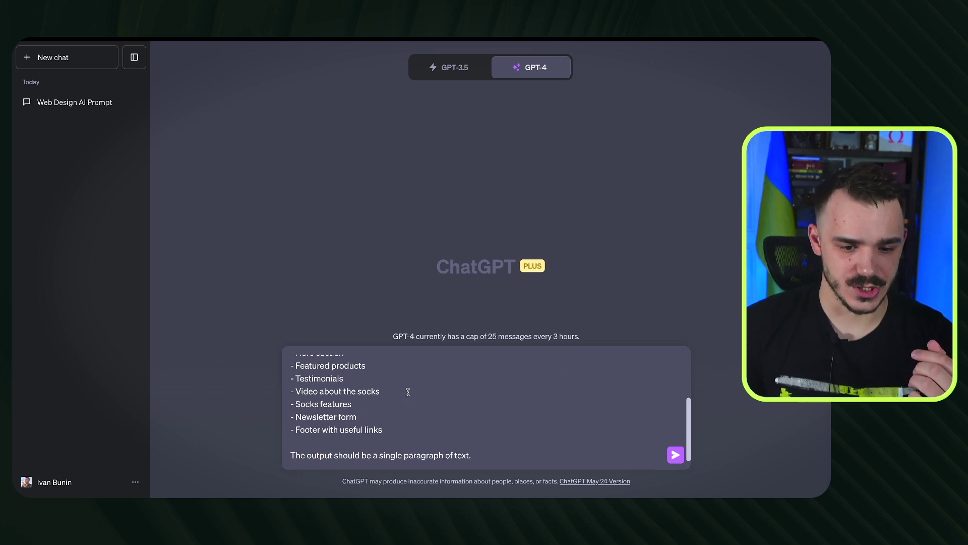
{"action": "scroll", "coordinate": [406, 394], "scroll_direction": "up", "scroll_amount": 4}
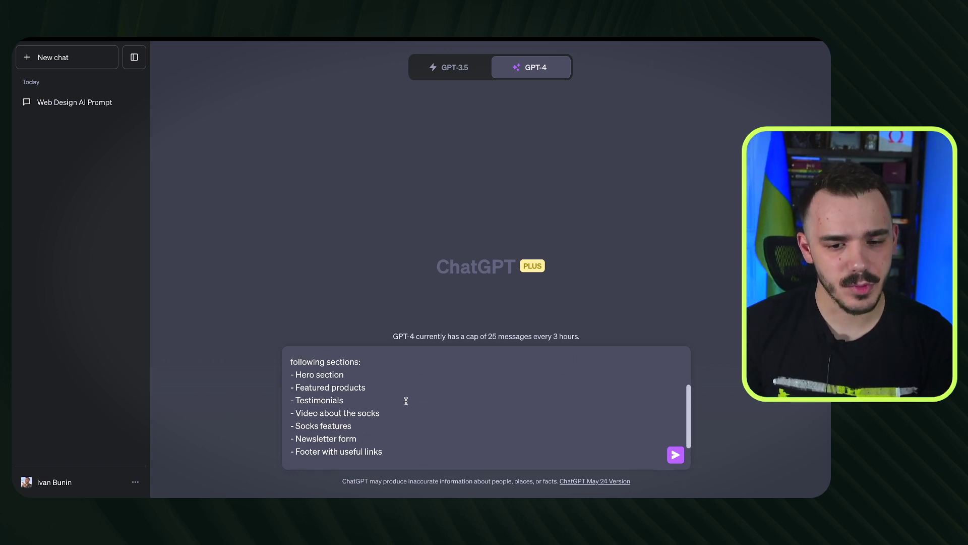
{"action": "left_click", "coordinate": [675, 456]}
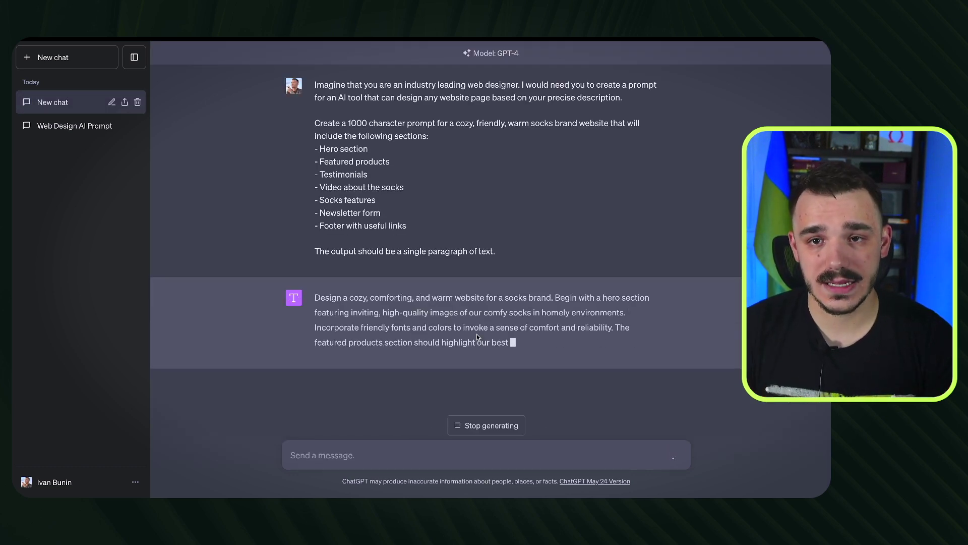
Step: Copy ChatGPT's complete socks website description into Framer's AI prompt and start generating the page
{"action": "left_click_drag", "start_coordinate": [548, 369], "coordinate": [314, 190]}
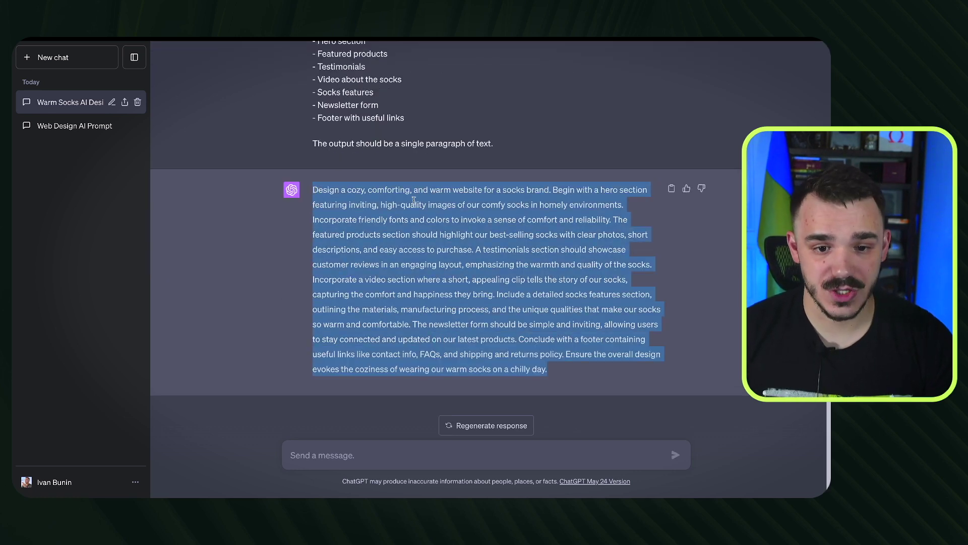
{"action": "mouse_move", "coordinate": [14, 191]}
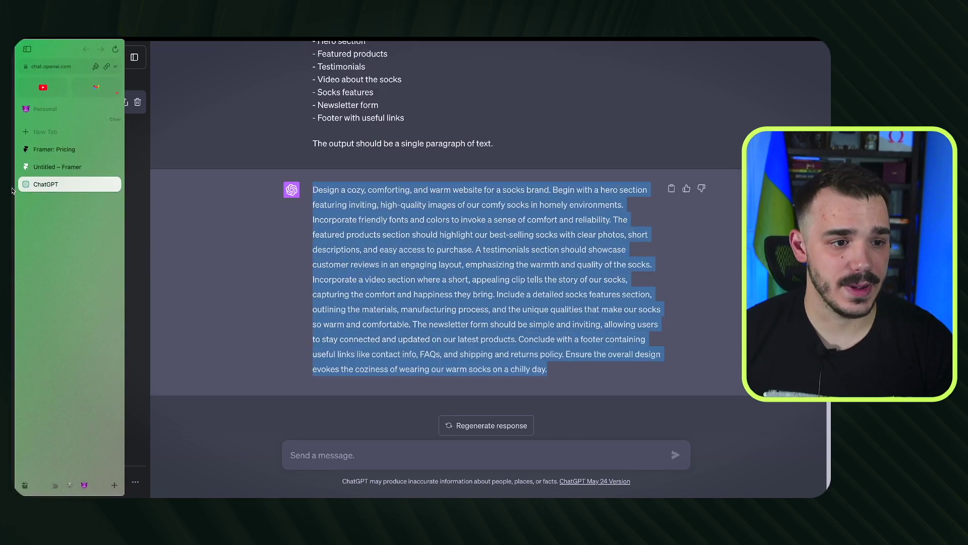
{"action": "left_click", "coordinate": [48, 153]}
{"action": "key", "text": "ctrl+v"}
{"action": "scroll", "coordinate": [403, 157], "scroll_direction": "up", "scroll_amount": 2}
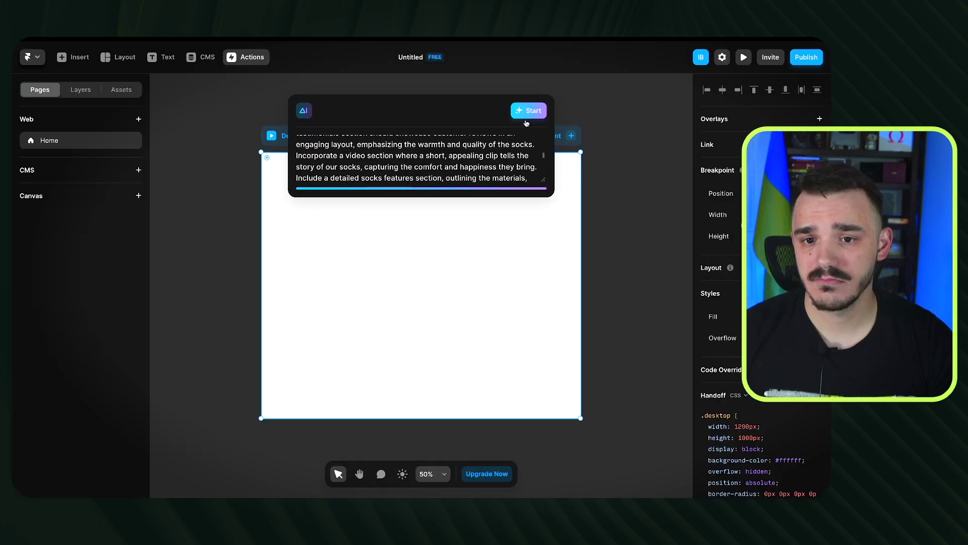
{"action": "left_click", "coordinate": [534, 112]}
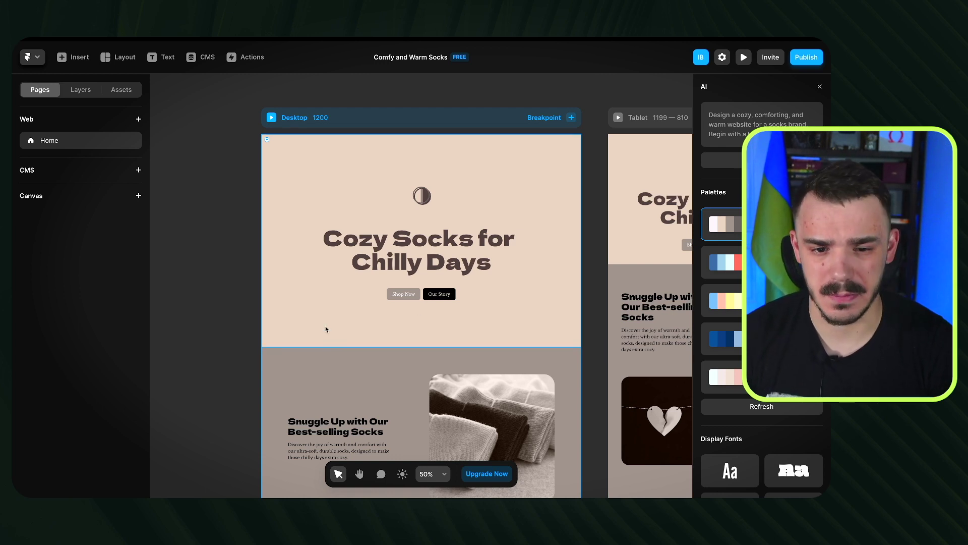
Step: Examine the generated socks website on the Desktop breakpoint from the hero section to the footer
{"action": "scroll", "coordinate": [273, 315], "scroll_direction": "down", "scroll_amount": 8}
{"action": "scroll", "coordinate": [232, 310], "scroll_direction": "up", "scroll_amount": 8}
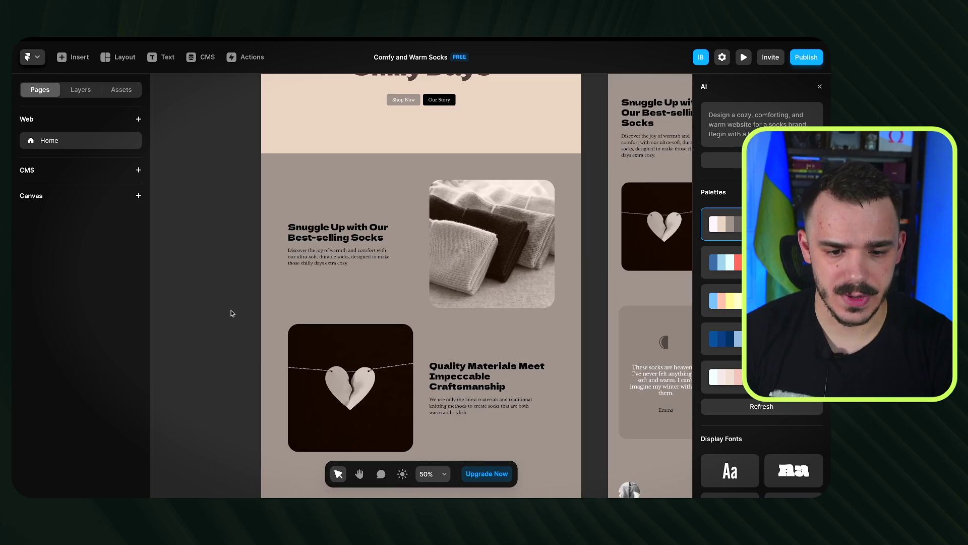
{"action": "scroll", "coordinate": [350, 204], "scroll_direction": "down", "scroll_amount": 15}
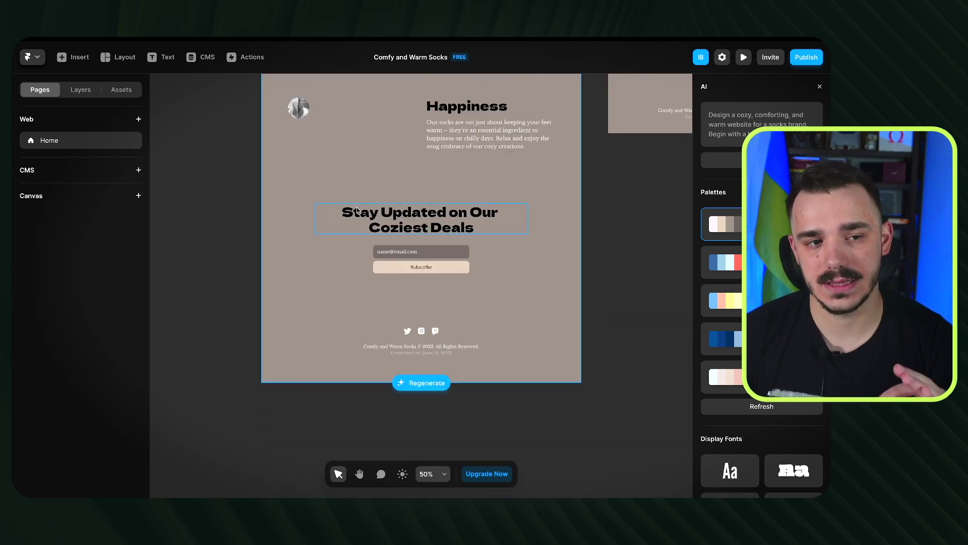
{"action": "scroll", "coordinate": [215, 221], "scroll_direction": "up", "scroll_amount": 15}
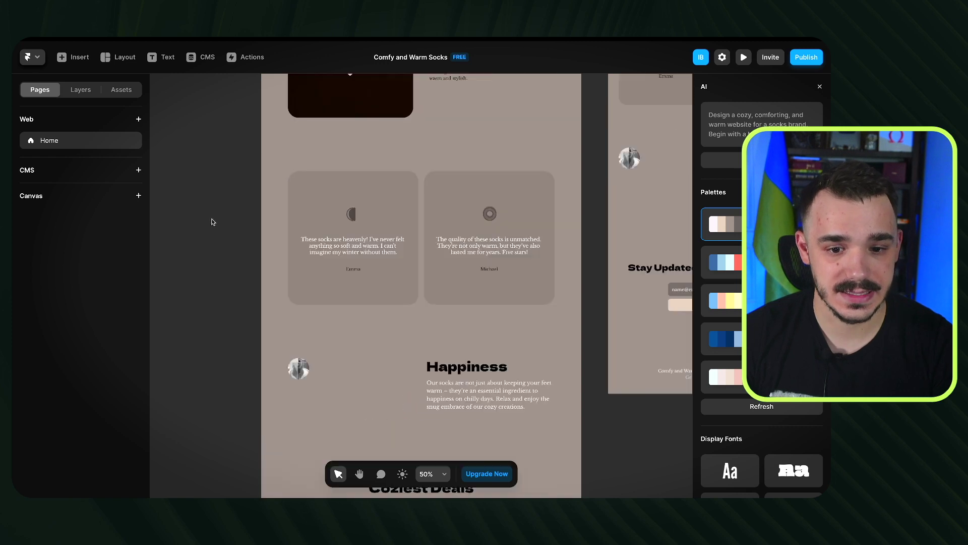
{"action": "scroll", "coordinate": [215, 218], "scroll_direction": "up", "scroll_amount": 2}
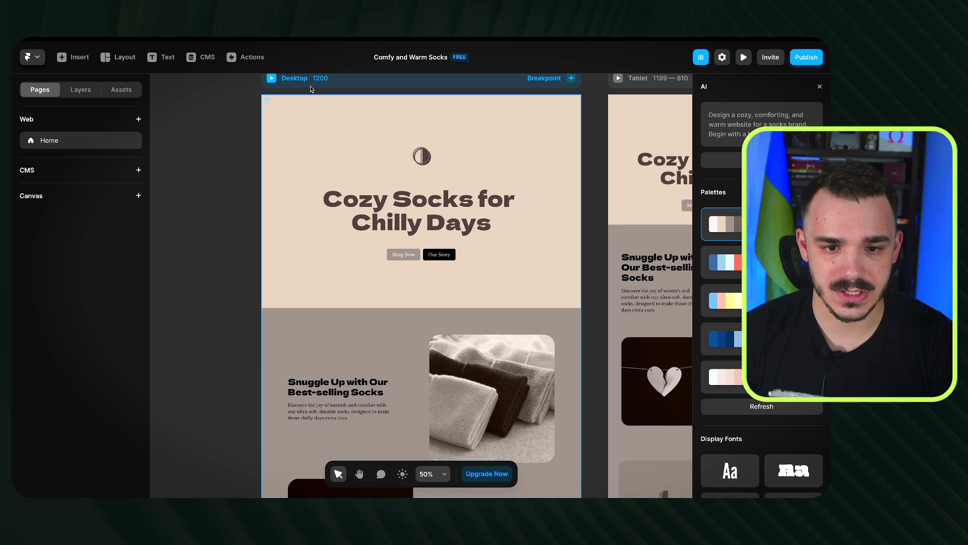
Step: Inspect the Desktop page's hero heading and buttons, the feature images, the testimonials and the small image in the Happiness section
{"action": "left_click", "coordinate": [370, 209]}
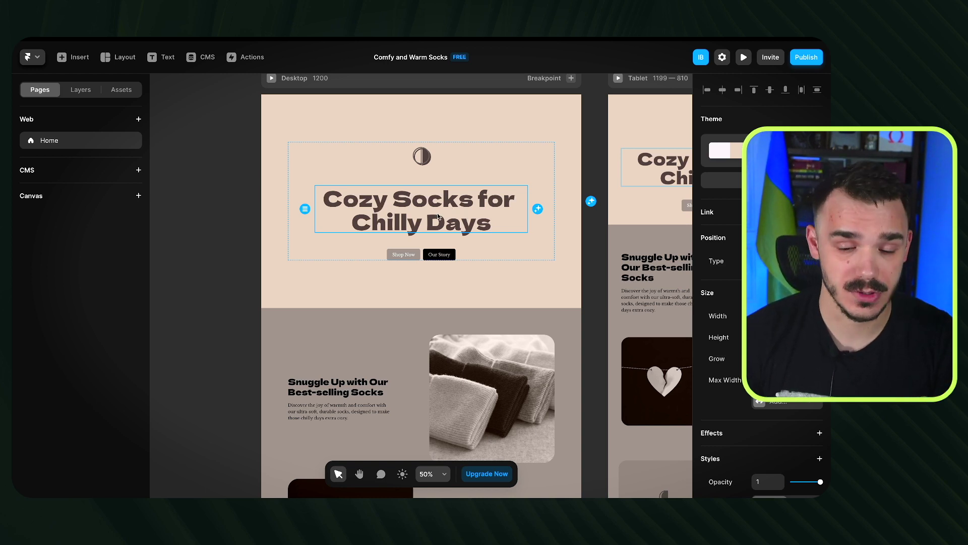
{"action": "left_click", "coordinate": [451, 256]}
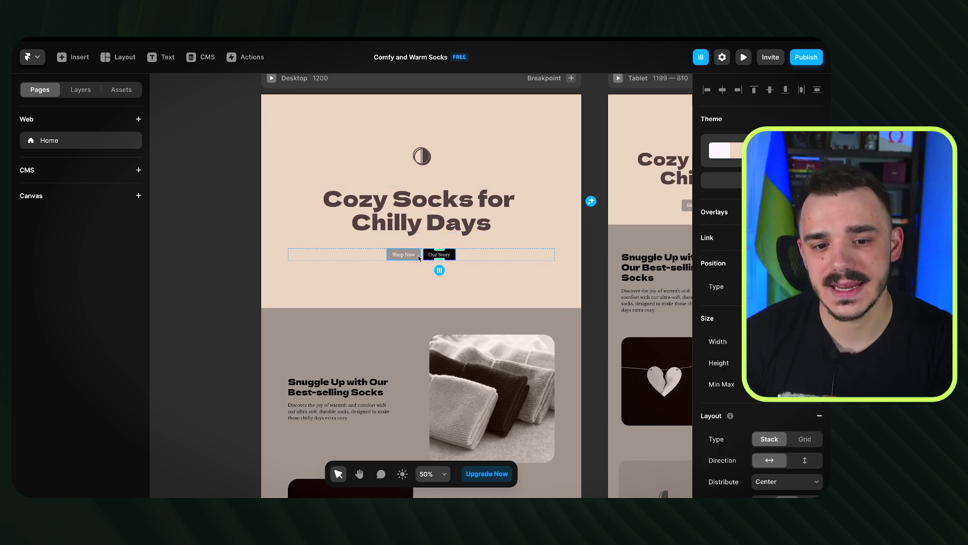
{"action": "left_click", "coordinate": [225, 278]}
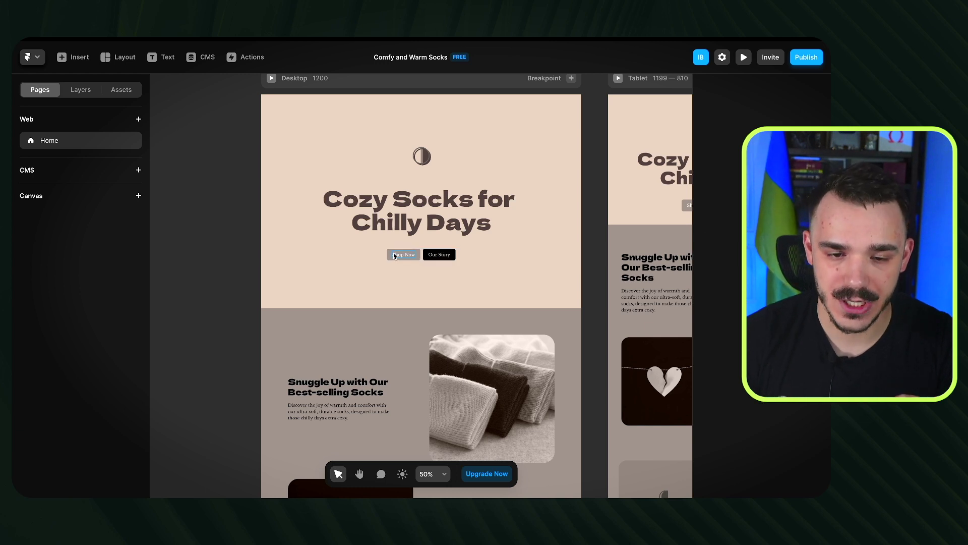
{"action": "scroll", "coordinate": [414, 305], "scroll_direction": "down", "scroll_amount": 3}
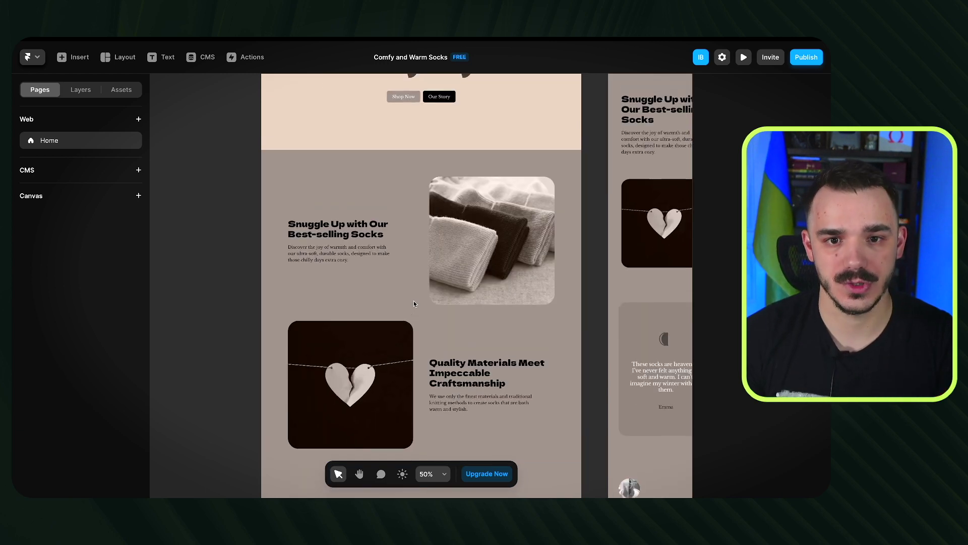
{"action": "scroll", "coordinate": [413, 303], "scroll_direction": "down", "scroll_amount": 1}
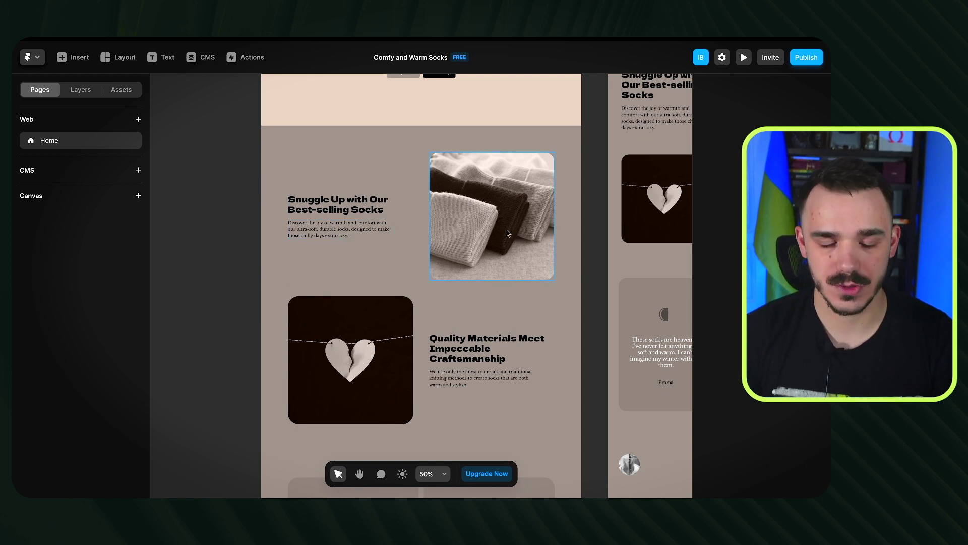
{"action": "left_click", "coordinate": [323, 371]}
{"action": "key", "text": "Escape"}
{"action": "scroll", "coordinate": [328, 353], "scroll_direction": "down", "scroll_amount": 5}
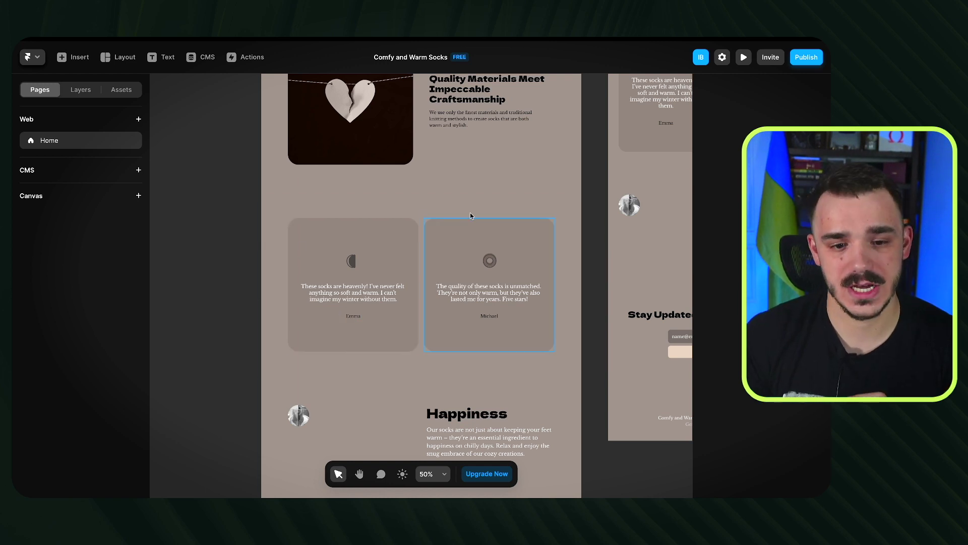
{"action": "scroll", "coordinate": [371, 307], "scroll_direction": "down", "scroll_amount": 5}
{"action": "scroll", "coordinate": [308, 260], "scroll_direction": "up", "scroll_amount": 2}
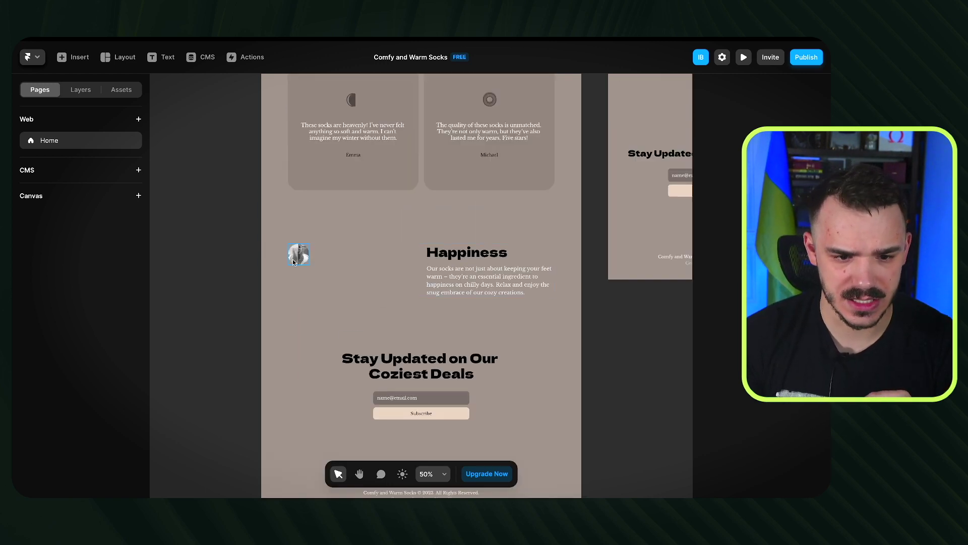
{"action": "left_click", "coordinate": [293, 261]}
{"action": "left_click", "coordinate": [256, 316]}
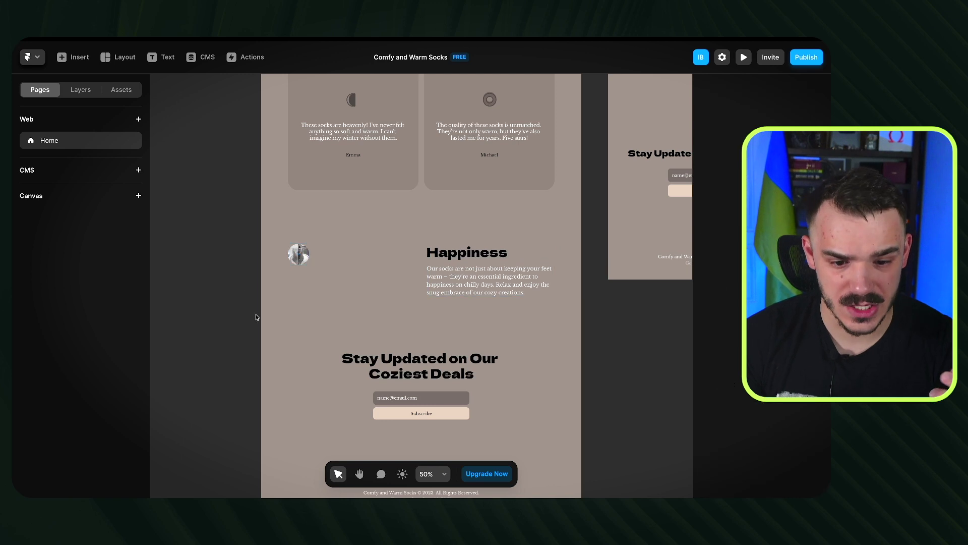
{"action": "scroll", "coordinate": [212, 283], "scroll_direction": "up", "scroll_amount": 2}
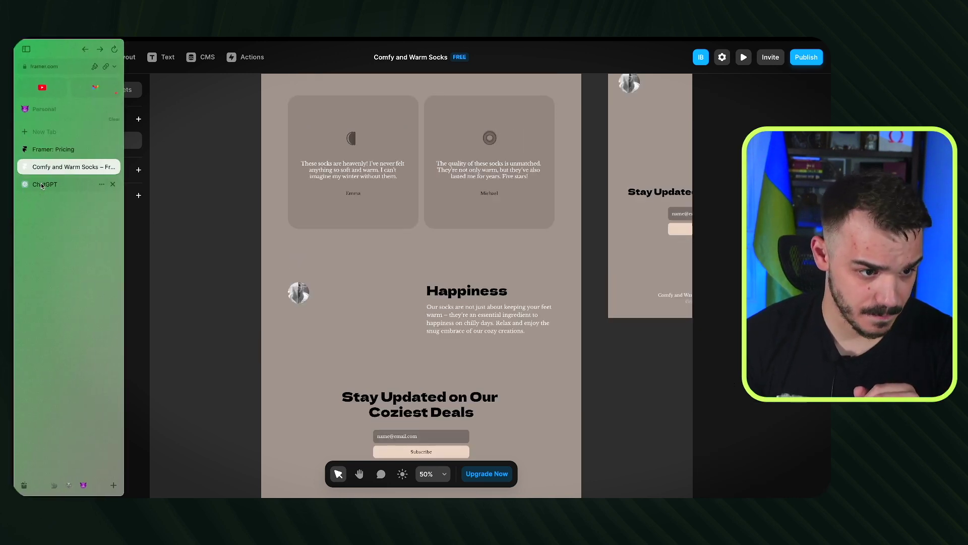
Step: Switch to ChatGPT and review the requested website sections, from featured products and testimonials to the footer with useful links
{"action": "left_click", "coordinate": [42, 184]}
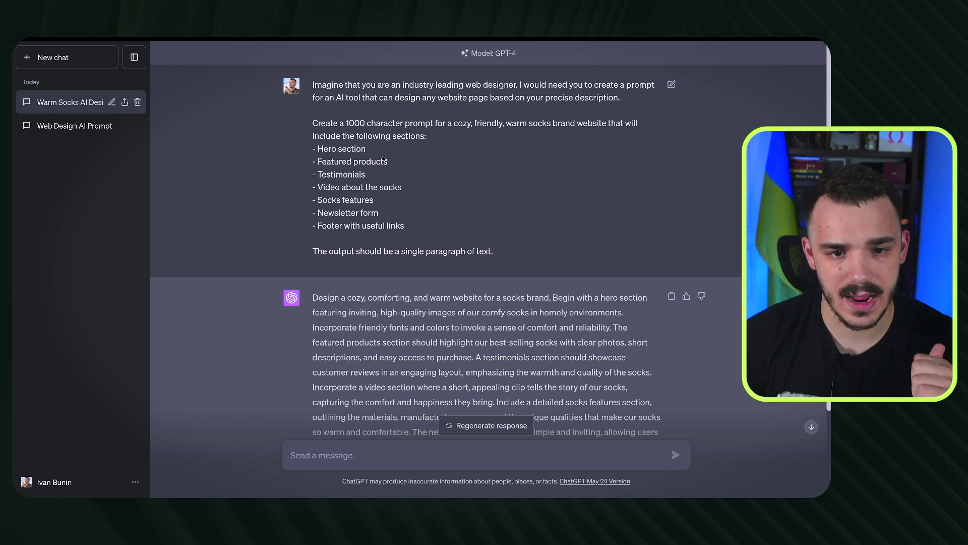
{"action": "left_click_drag", "start_coordinate": [329, 159], "coordinate": [396, 162]}
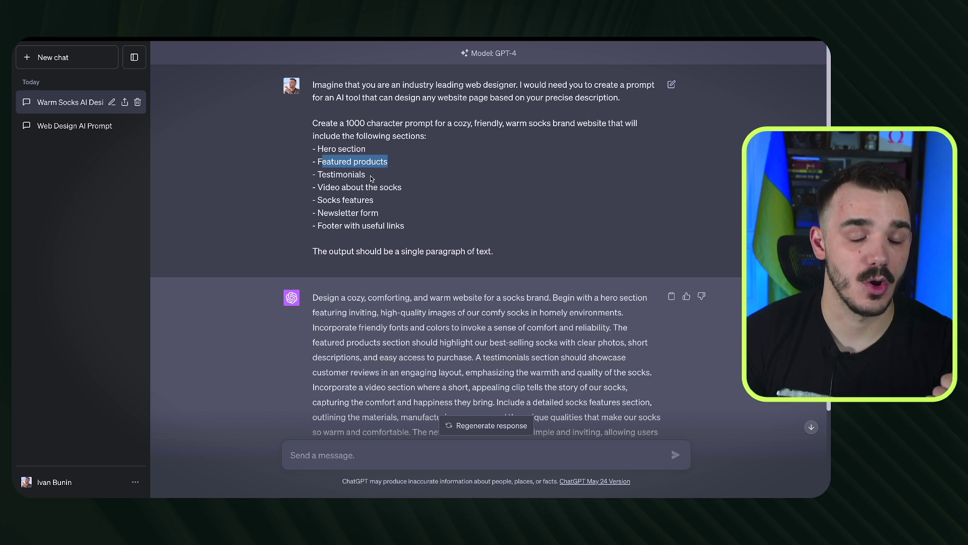
{"action": "double_click", "coordinate": [341, 175]}
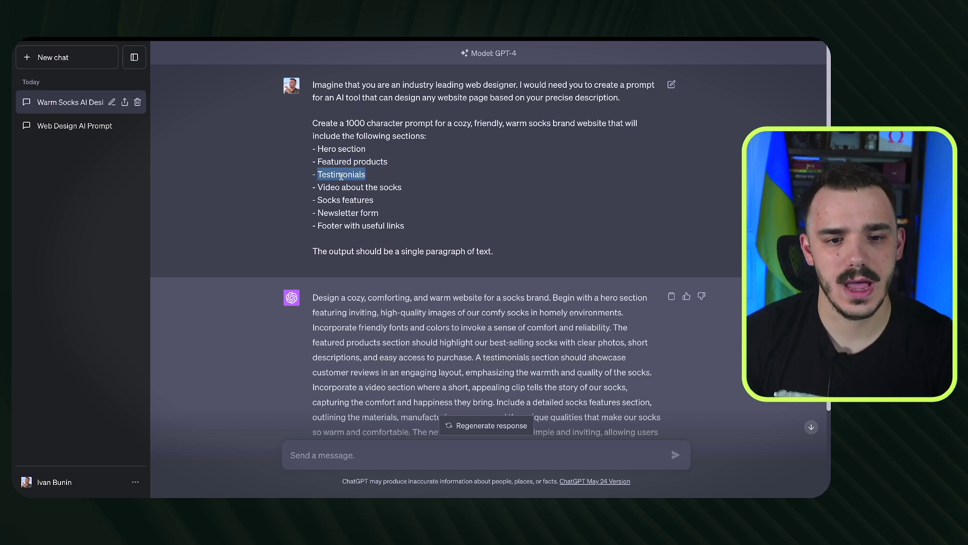
{"action": "double_click", "coordinate": [344, 186]}
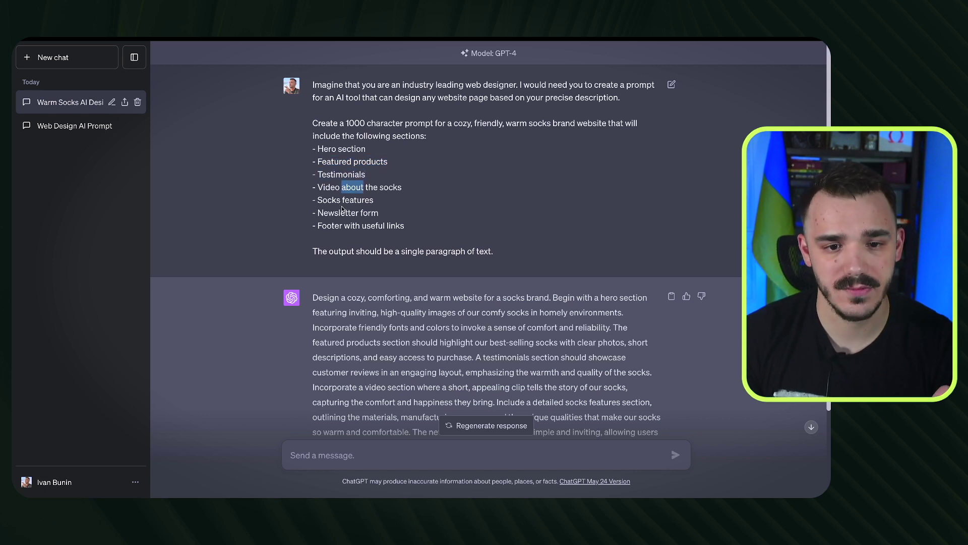
{"action": "triple_click", "coordinate": [331, 202]}
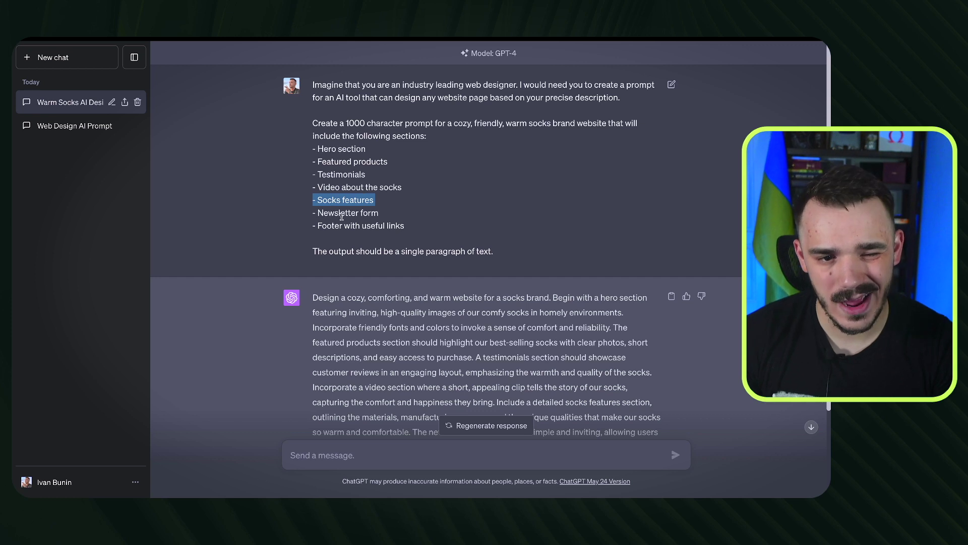
{"action": "triple_click", "coordinate": [340, 215]}
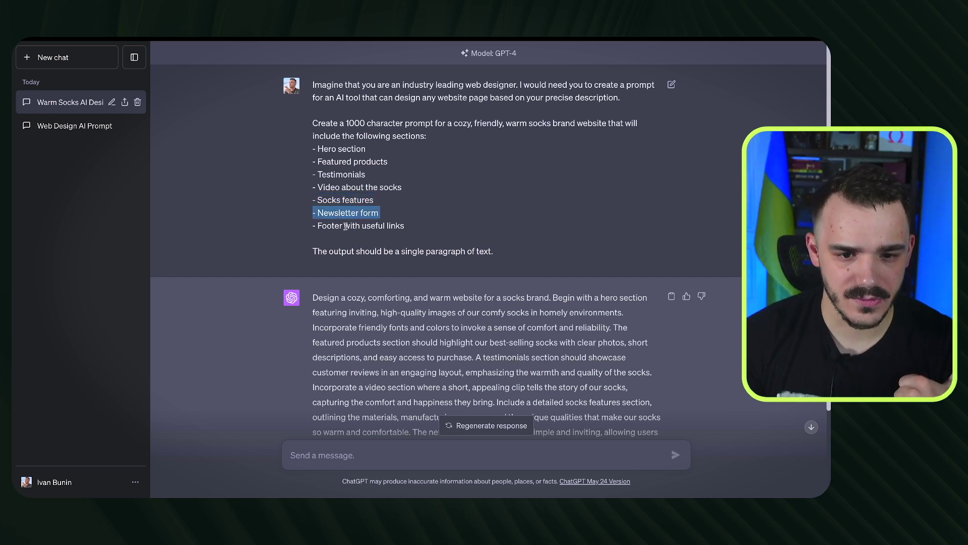
{"action": "triple_click", "coordinate": [346, 226]}
{"action": "mouse_move", "coordinate": [14, 136]}
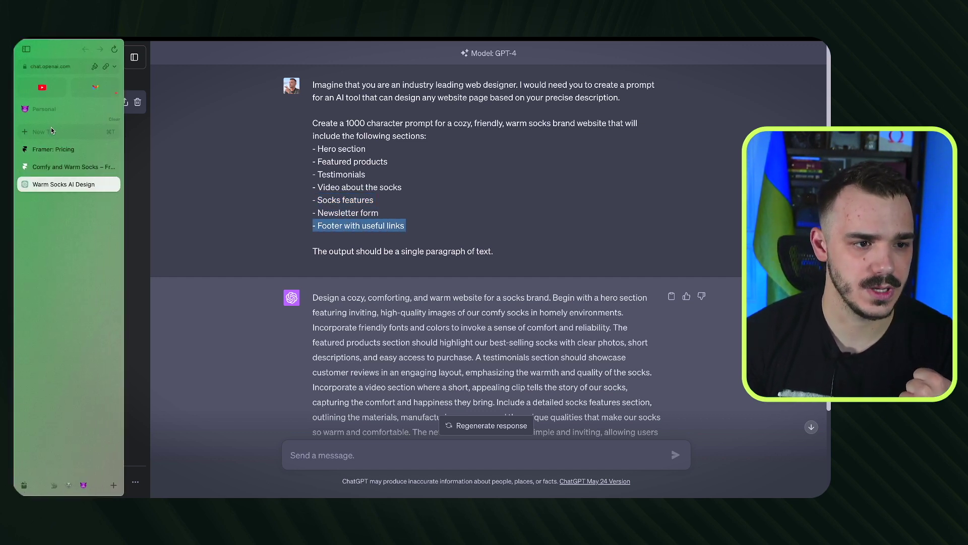
Step: Switch back to Framer, compare the page with the requested sections, and preview the website from the hero section downward
{"action": "left_click", "coordinate": [56, 166]}
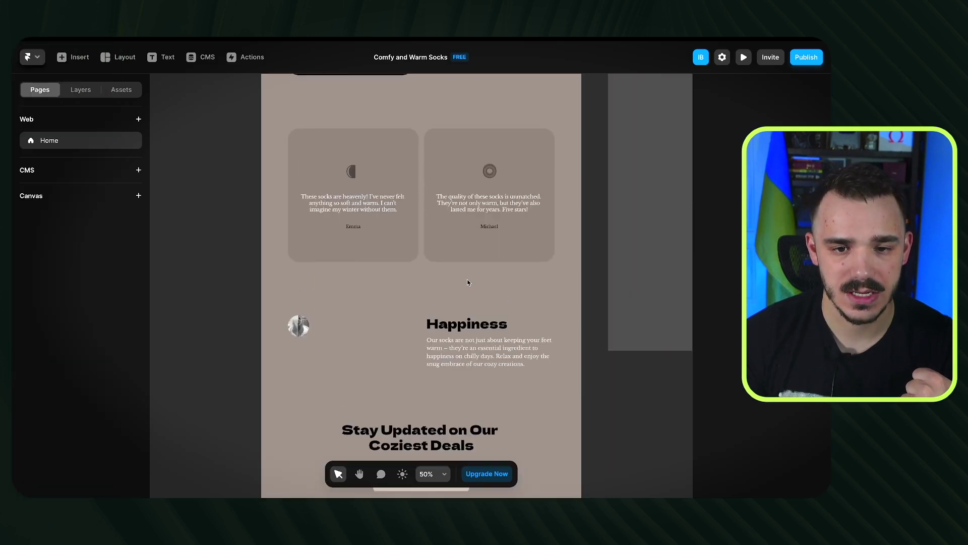
{"action": "scroll", "coordinate": [467, 297], "scroll_direction": "down", "scroll_amount": 5}
{"action": "scroll", "coordinate": [442, 281], "scroll_direction": "up", "scroll_amount": 10}
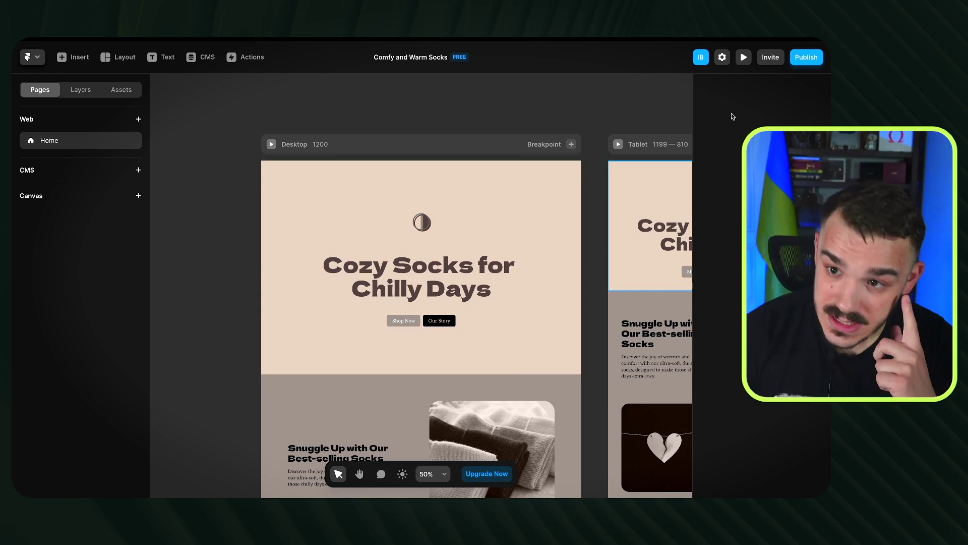
{"action": "left_click", "coordinate": [743, 57]}
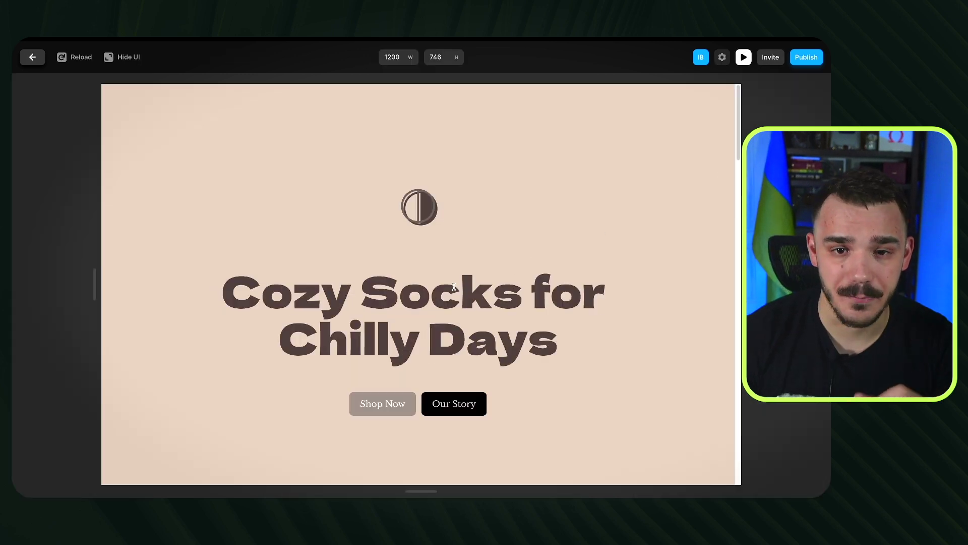
{"action": "scroll", "coordinate": [445, 181], "scroll_direction": "down", "scroll_amount": 5}
{"action": "scroll", "coordinate": [445, 182], "scroll_direction": "down", "scroll_amount": 8}
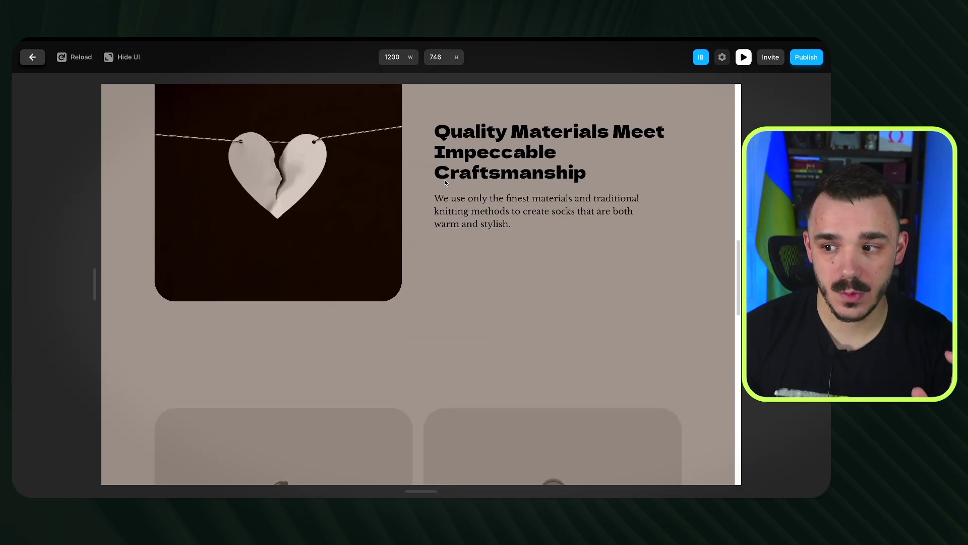
{"action": "scroll", "coordinate": [446, 182], "scroll_direction": "down", "scroll_amount": 3}
{"action": "key", "text": "Escape"}
Step: Publish the website on the free AI domain with the name cozysocks and open the live site
{"action": "left_click", "coordinate": [807, 57]}
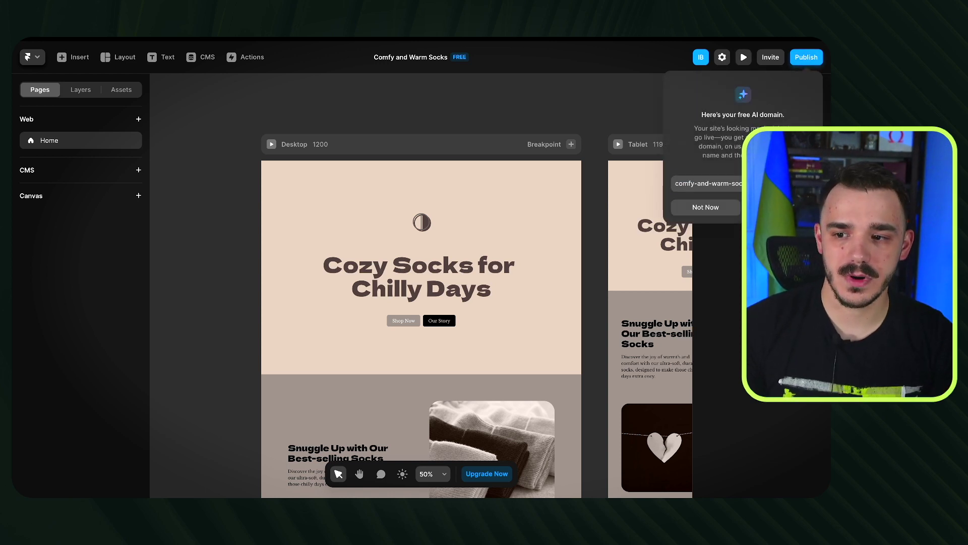
{"action": "left_click", "coordinate": [706, 183]}
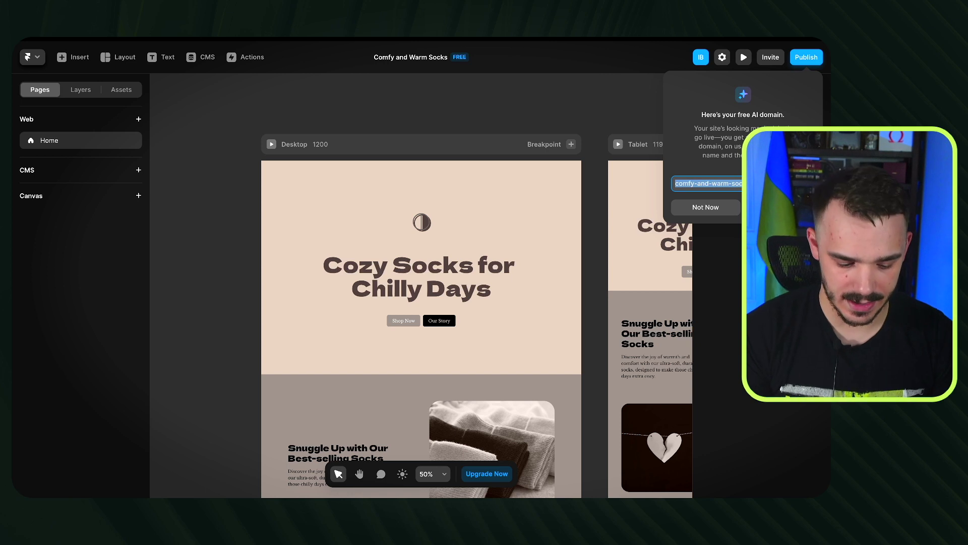
{"action": "type", "text": "cozysocks"}
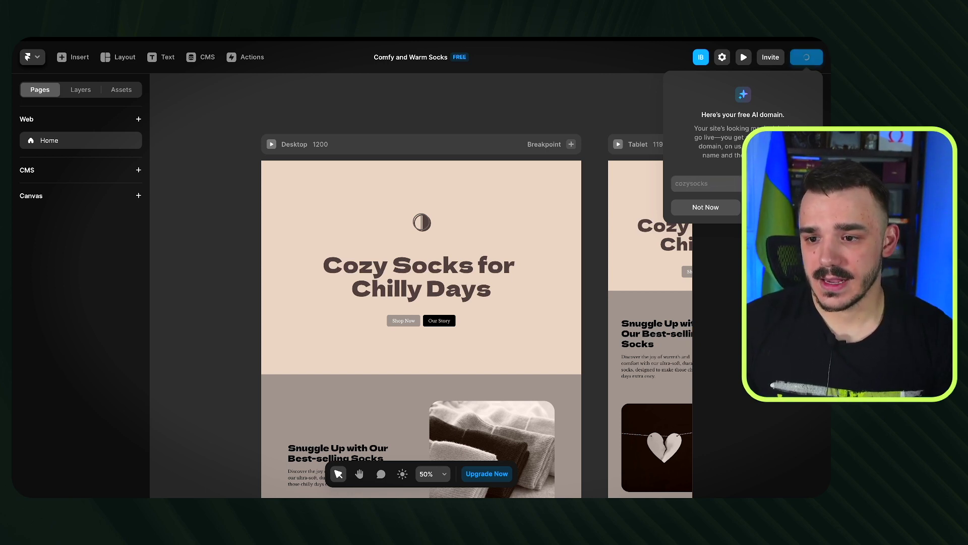
{"action": "left_click", "coordinate": [697, 129]}
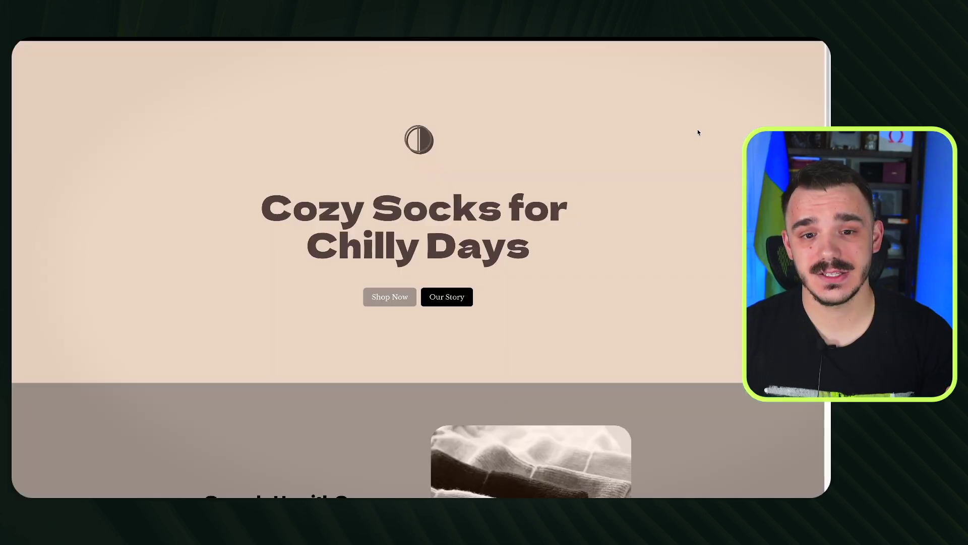
Step: Look through the published socks website from the hero section to the footer and check its web address
{"action": "scroll", "coordinate": [446, 136], "scroll_direction": "down", "scroll_amount": 15}
{"action": "scroll", "coordinate": [452, 157], "scroll_direction": "down", "scroll_amount": 5}
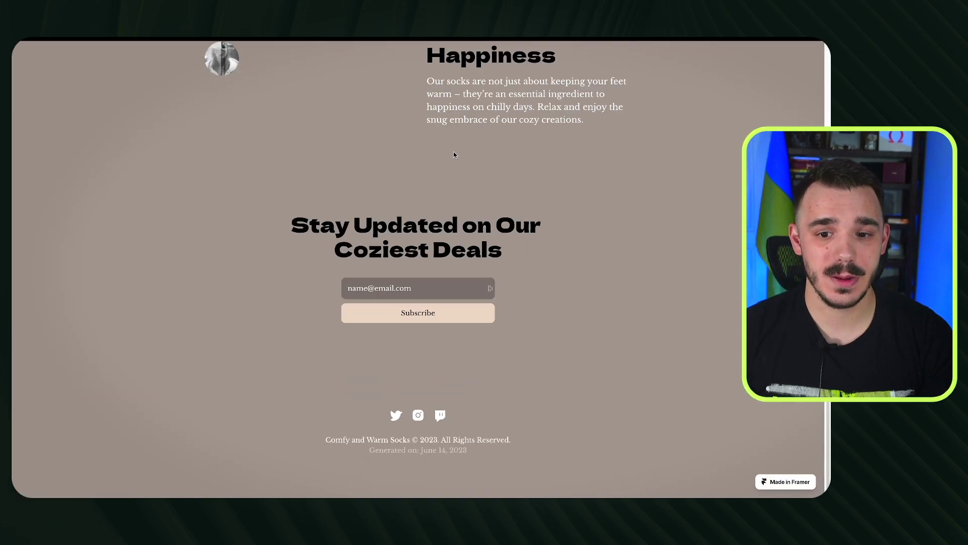
{"action": "scroll", "coordinate": [458, 154], "scroll_direction": "up", "scroll_amount": 20}
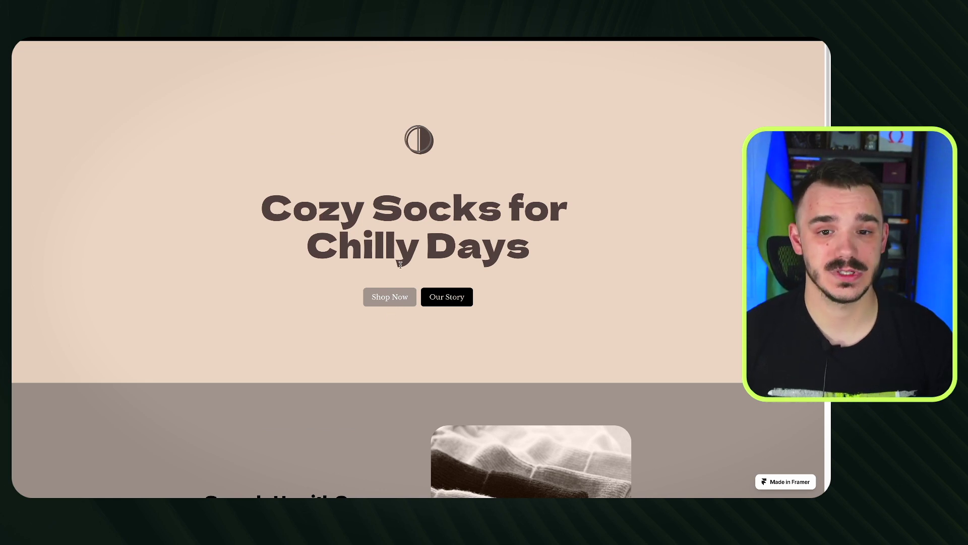
{"action": "scroll", "coordinate": [399, 237], "scroll_direction": "down", "scroll_amount": 15}
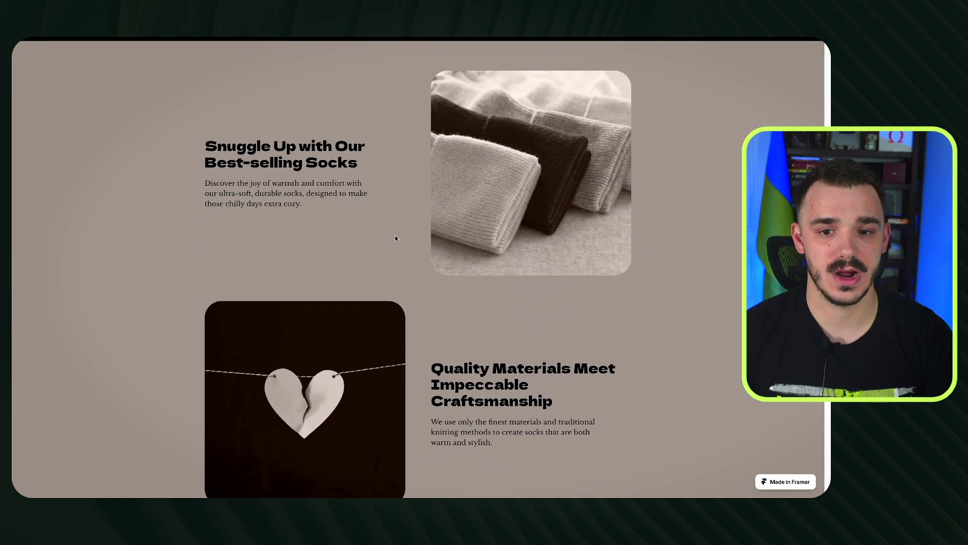
{"action": "scroll", "coordinate": [403, 247], "scroll_direction": "down", "scroll_amount": 5}
{"action": "scroll", "coordinate": [408, 202], "scroll_direction": "up", "scroll_amount": 20}
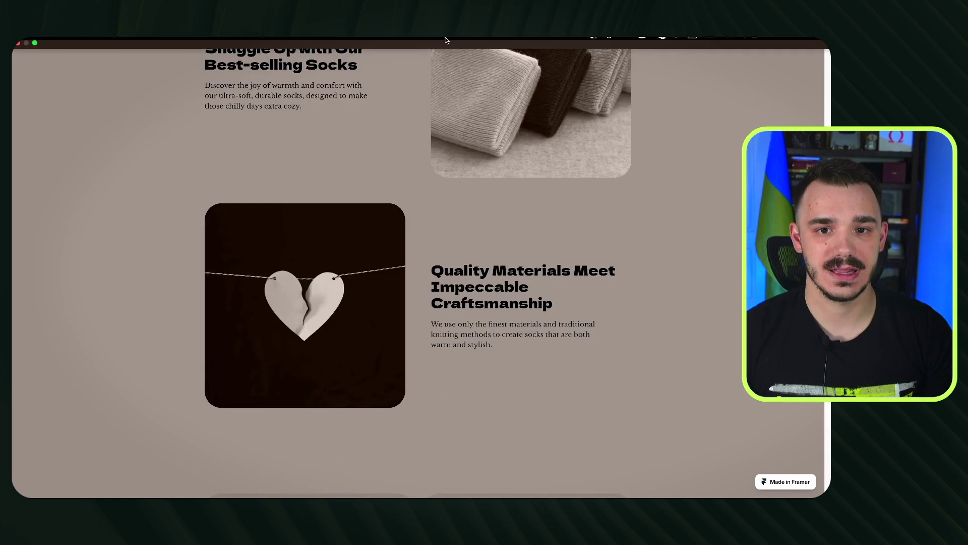
{"action": "key", "text": "super+l"}
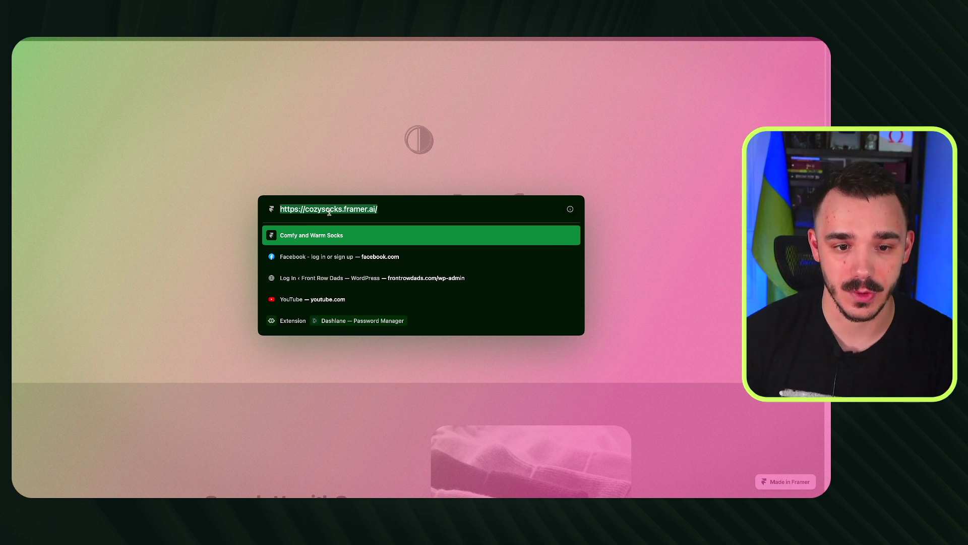
{"action": "key", "text": "Escape"}
Step: Return to the Framer editor and regenerate the Desktop page with the same AI prompt
{"action": "key", "text": "ctrl+Tab"}
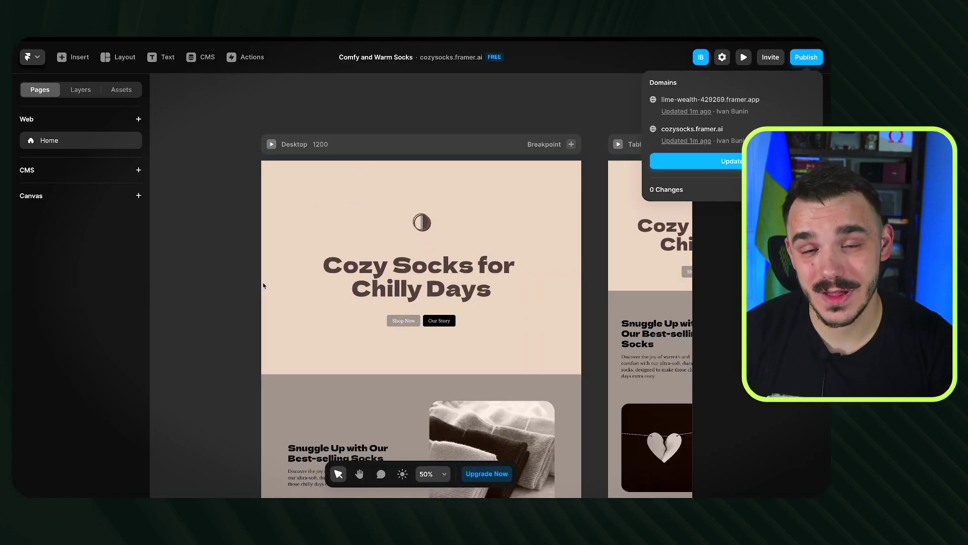
{"action": "left_click", "coordinate": [264, 285]}
{"action": "scroll", "coordinate": [440, 255], "scroll_direction": "down", "scroll_amount": 15}
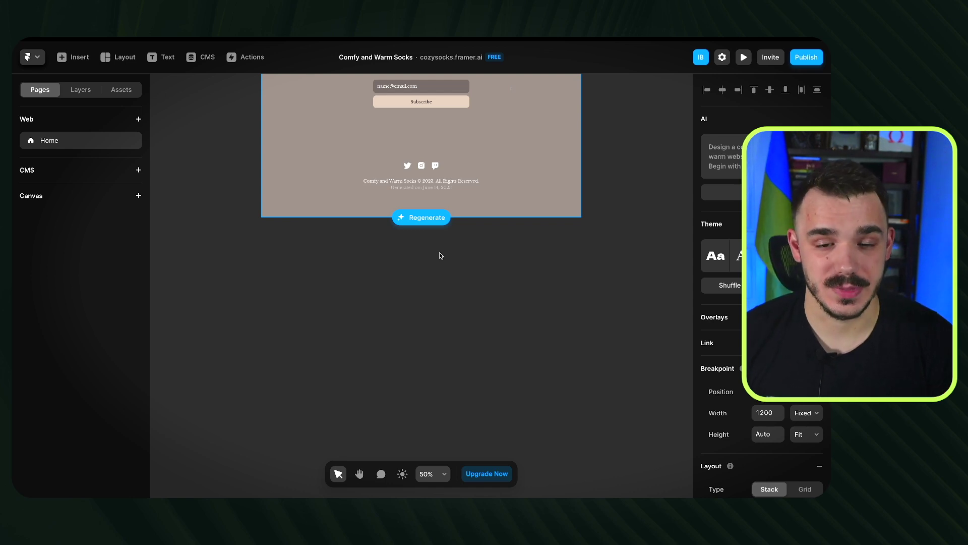
{"action": "scroll", "coordinate": [439, 256], "scroll_direction": "up", "scroll_amount": 2}
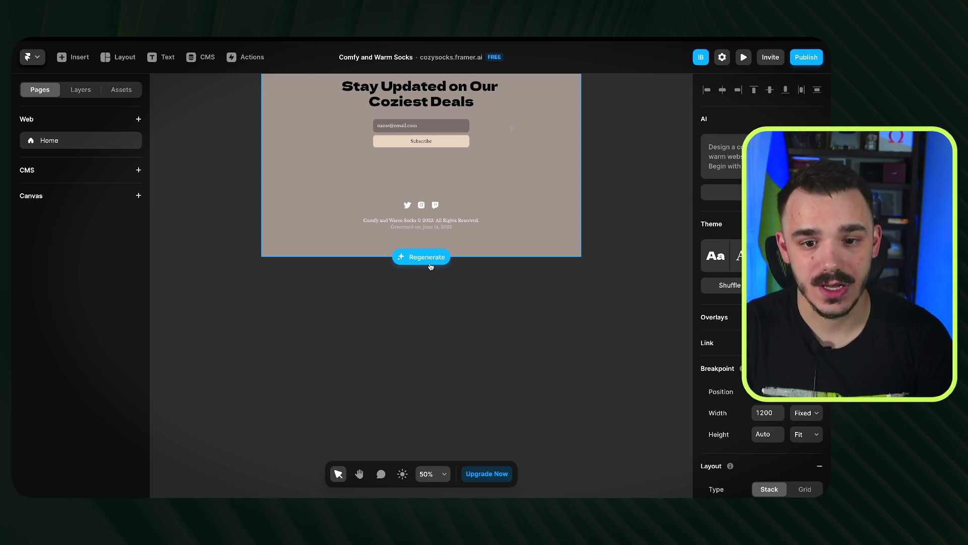
{"action": "left_click", "coordinate": [426, 257]}
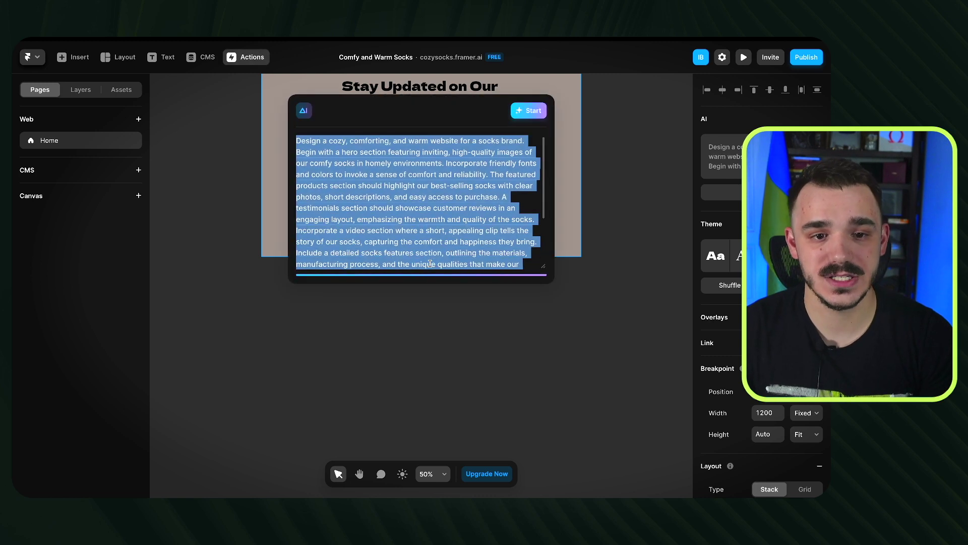
{"action": "left_click", "coordinate": [527, 111]}
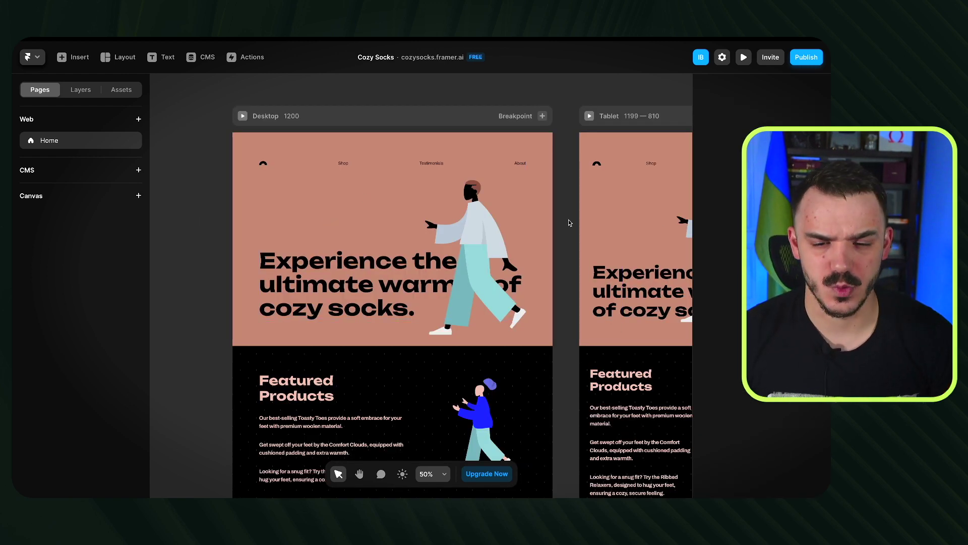
Step: Look through the regenerated Desktop page from the hero section down to the footer and back up
{"action": "scroll", "coordinate": [389, 227], "scroll_direction": "down", "scroll_amount": 5}
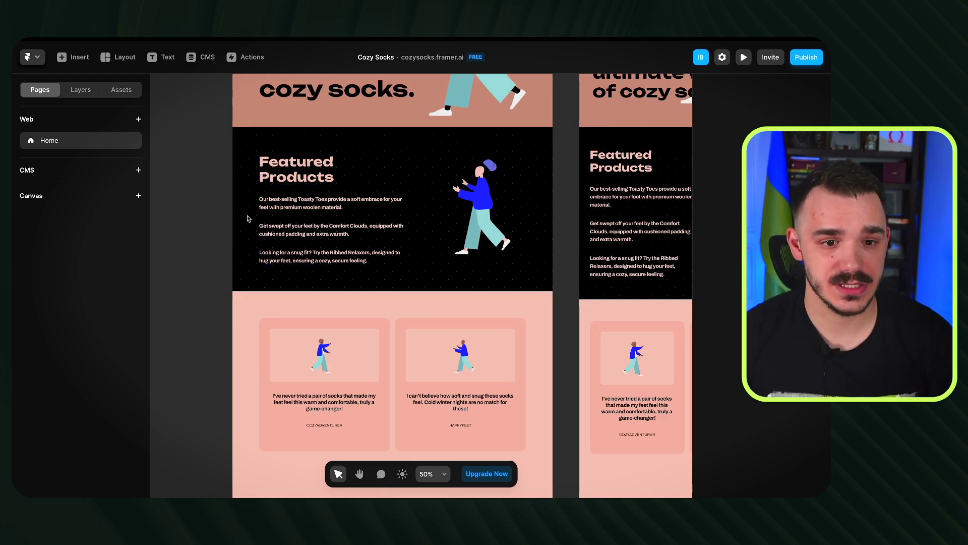
{"action": "scroll", "coordinate": [324, 272], "scroll_direction": "down", "scroll_amount": 3}
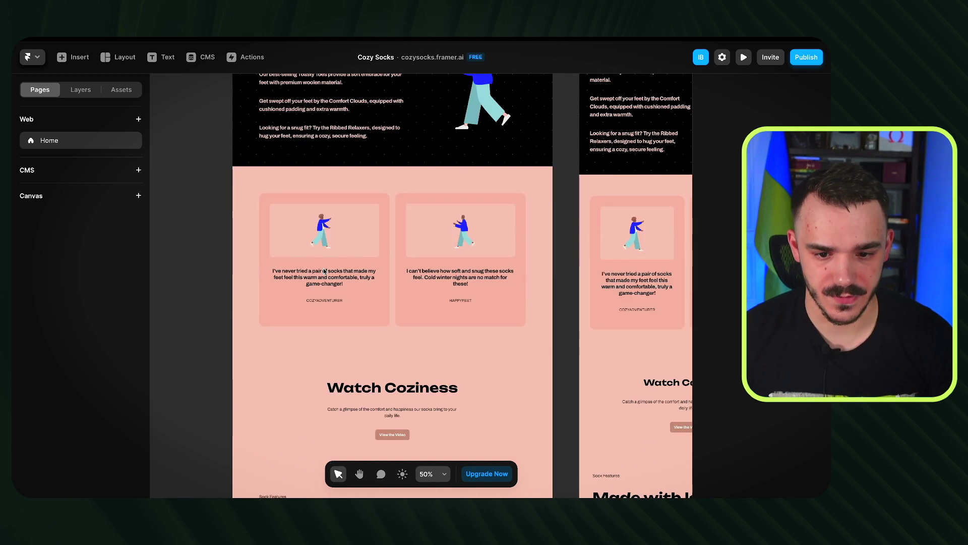
{"action": "scroll", "coordinate": [323, 269], "scroll_direction": "down", "scroll_amount": 10}
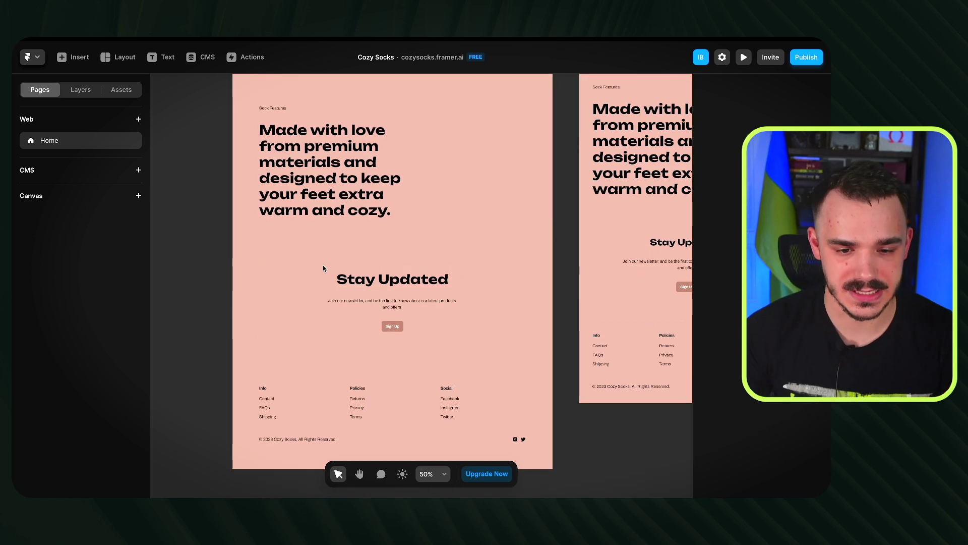
{"action": "scroll", "coordinate": [332, 275], "scroll_direction": "up", "scroll_amount": 9}
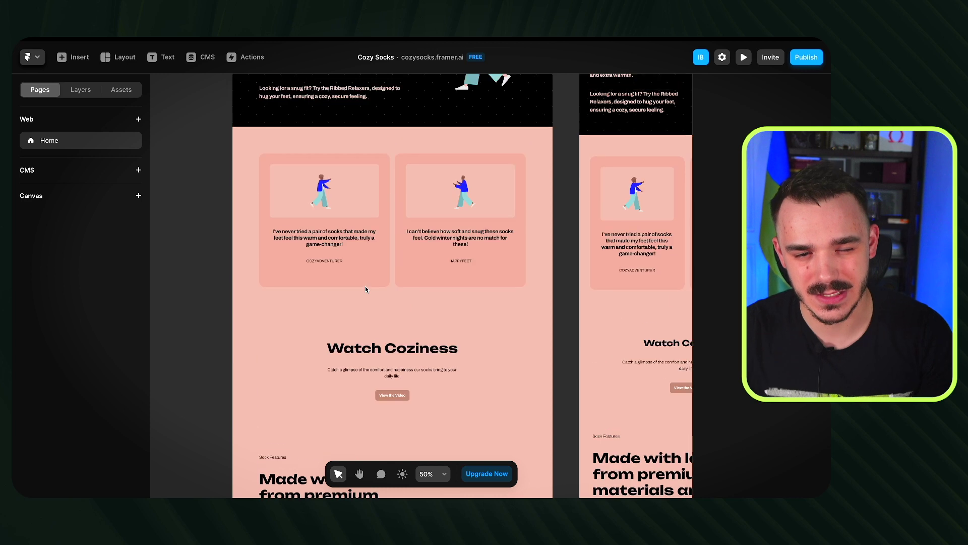
{"action": "scroll", "coordinate": [444, 365], "scroll_direction": "up", "scroll_amount": 7}
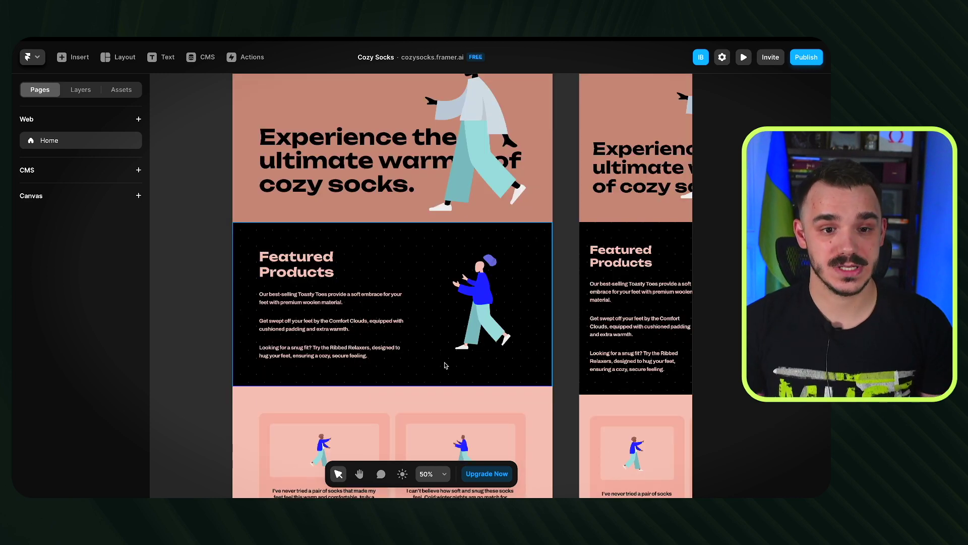
{"action": "scroll", "coordinate": [444, 365], "scroll_direction": "up", "scroll_amount": 3}
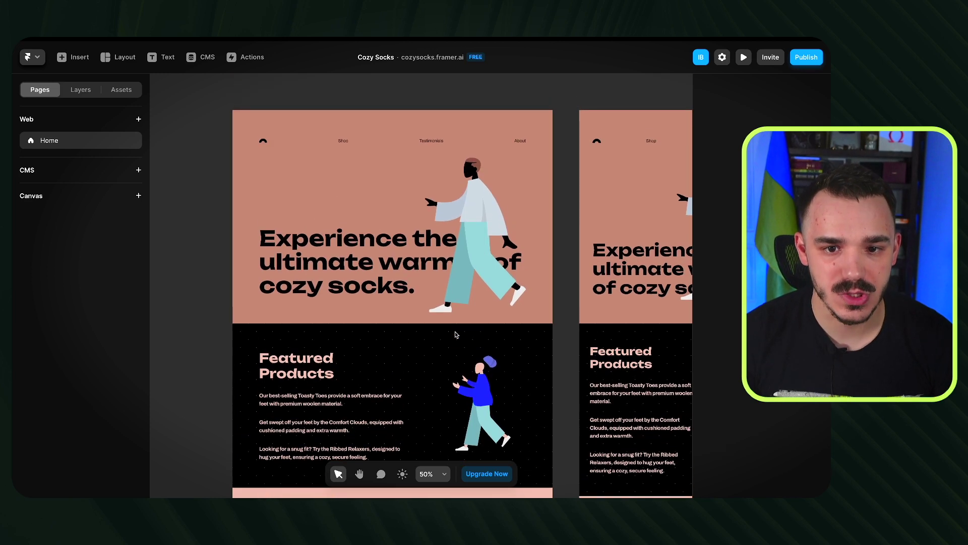
{"action": "scroll", "coordinate": [184, 244], "scroll_direction": "down", "scroll_amount": 1}
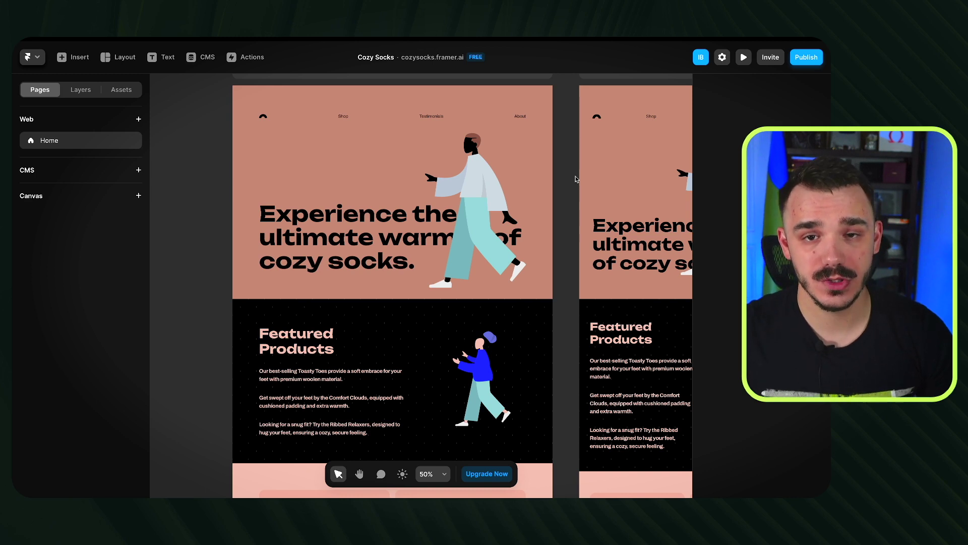
Step: Cycle through the hero section's color variations until it has a black background with a pale pink headline
{"action": "left_click", "coordinate": [265, 92]}
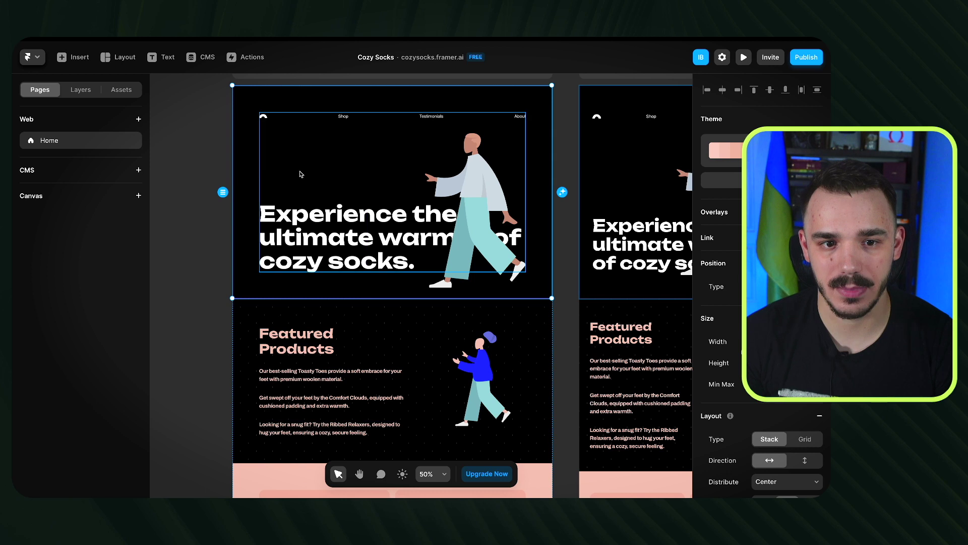
{"action": "left_click", "coordinate": [563, 193]}
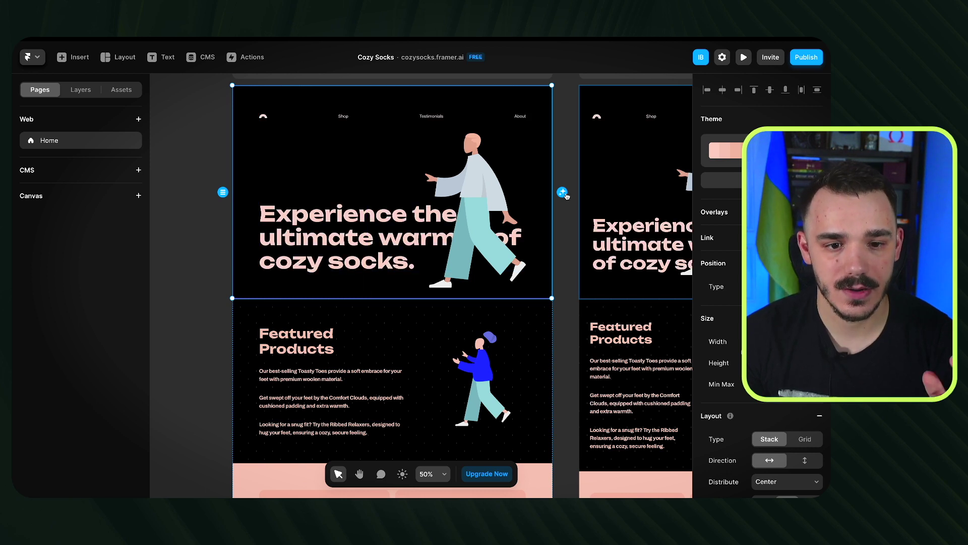
{"action": "left_click", "coordinate": [563, 192]}
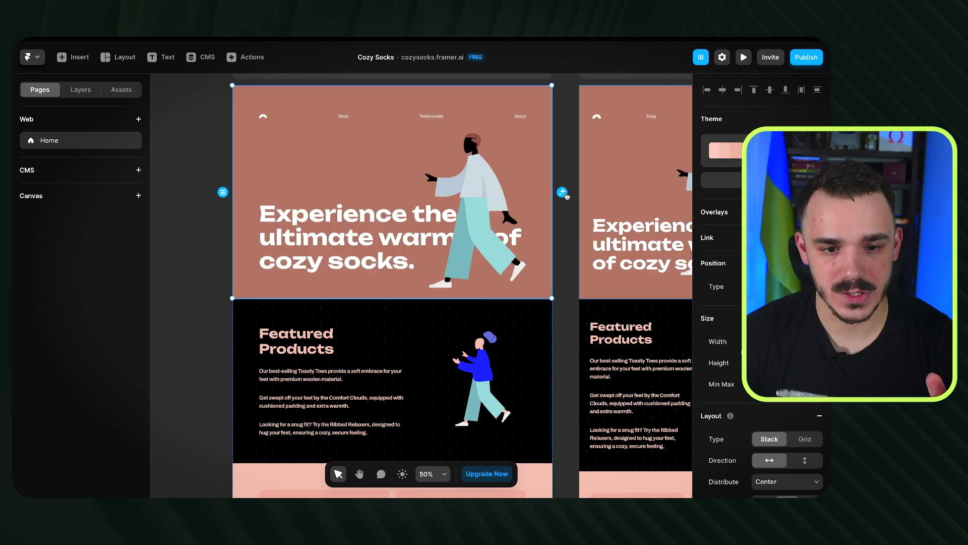
{"action": "left_click", "coordinate": [563, 192]}
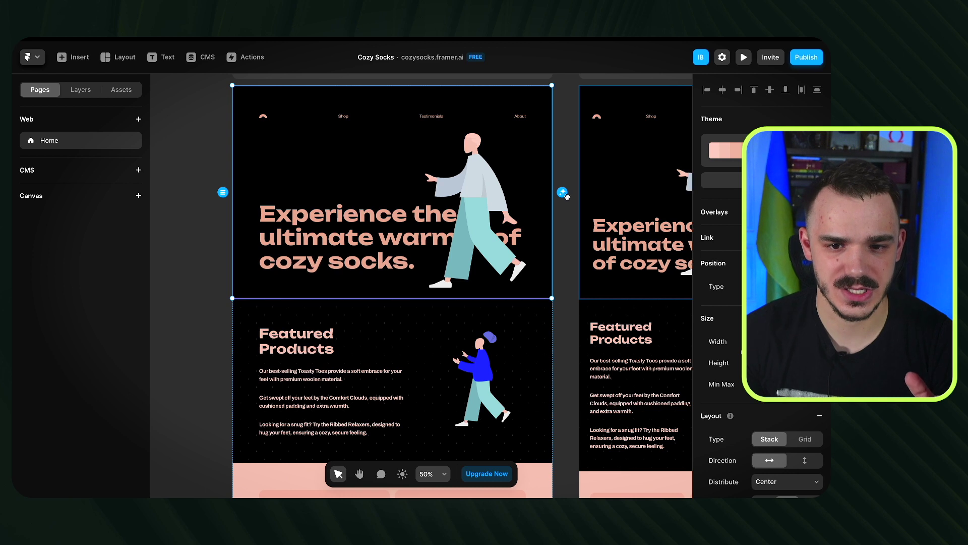
{"action": "left_click", "coordinate": [563, 193]}
{"action": "left_click", "coordinate": [564, 192]}
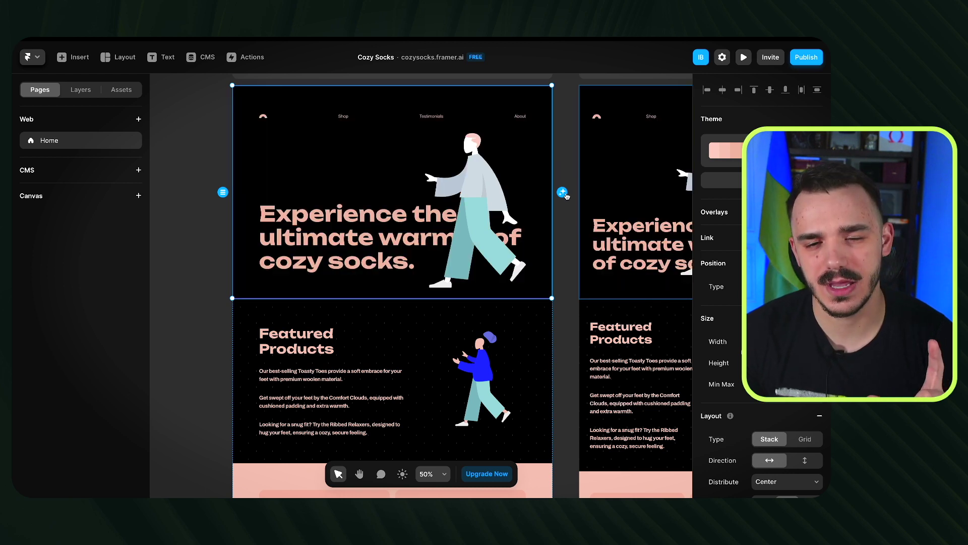
{"action": "left_click", "coordinate": [564, 192]}
{"action": "left_click", "coordinate": [563, 193]}
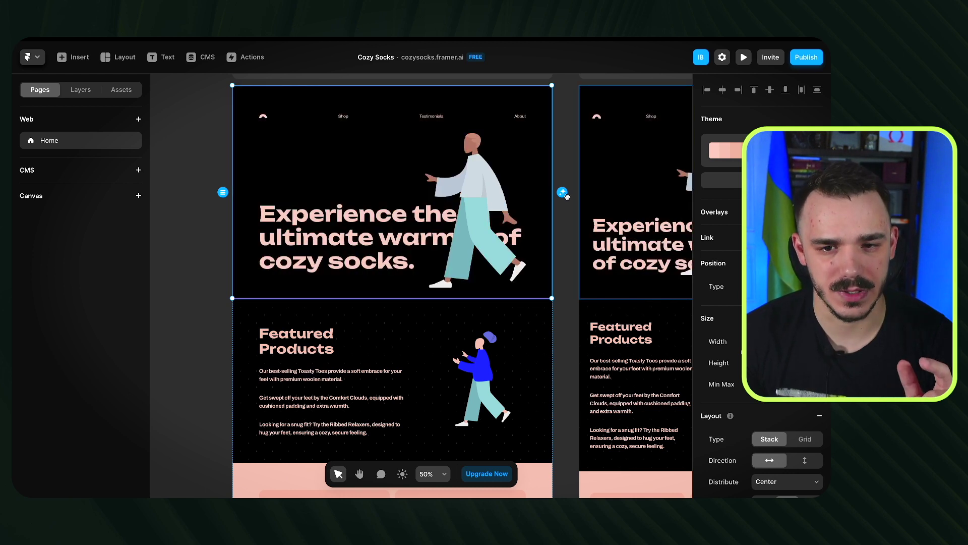
{"action": "left_click", "coordinate": [564, 193]}
{"action": "left_click", "coordinate": [563, 193]}
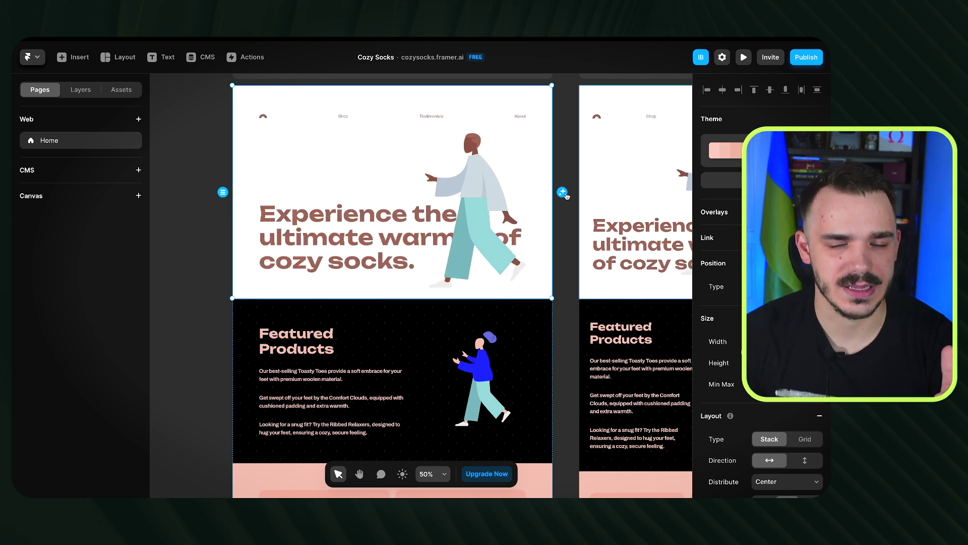
{"action": "left_click", "coordinate": [563, 193]}
{"action": "left_click", "coordinate": [563, 192]}
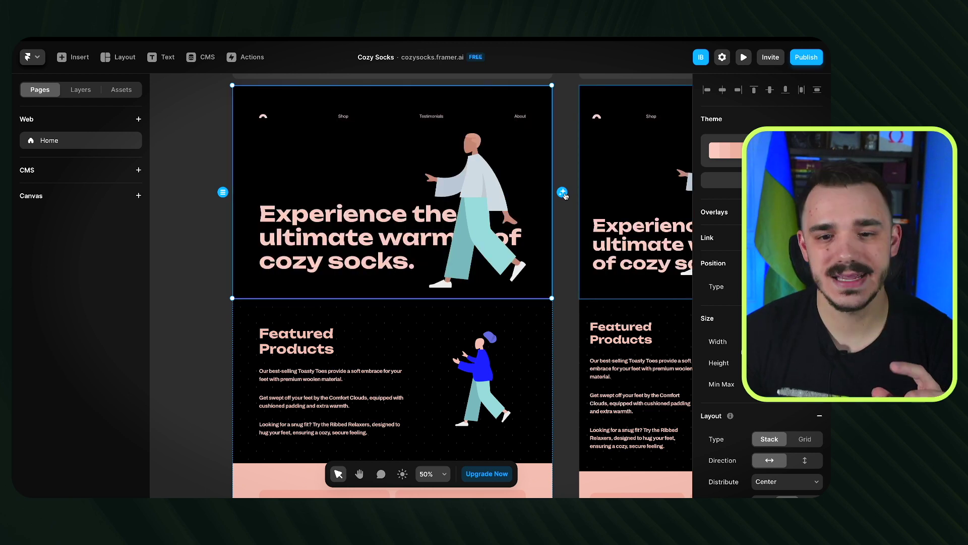
Step: Shuffle the Featured Products section's colors to a white heading on the black background
{"action": "scroll", "coordinate": [408, 296], "scroll_direction": "down", "scroll_amount": 4}
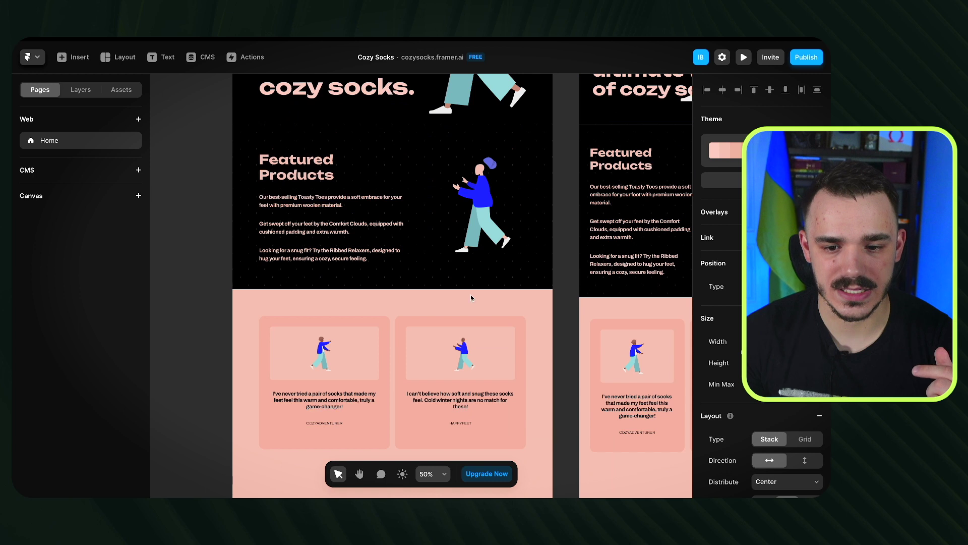
{"action": "left_click", "coordinate": [543, 264]}
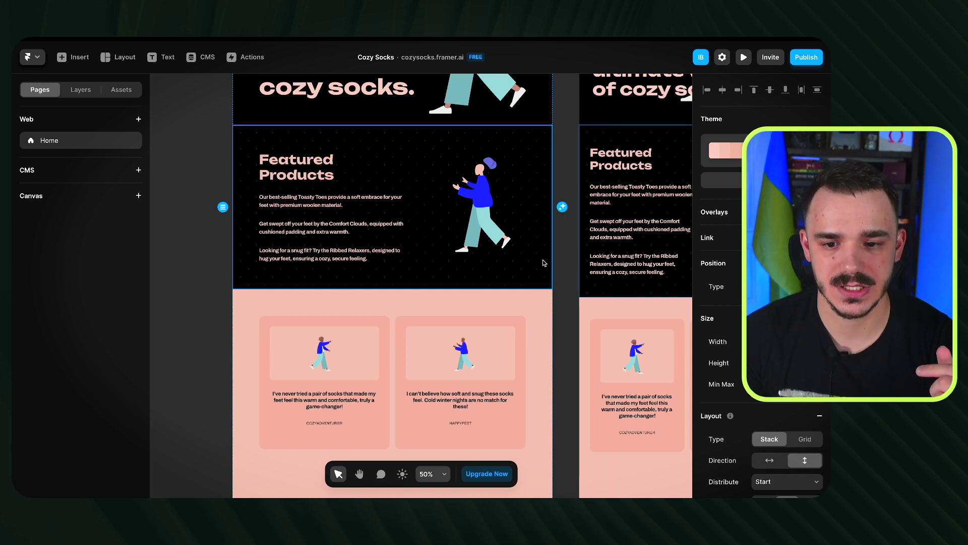
{"action": "left_click", "coordinate": [561, 208]}
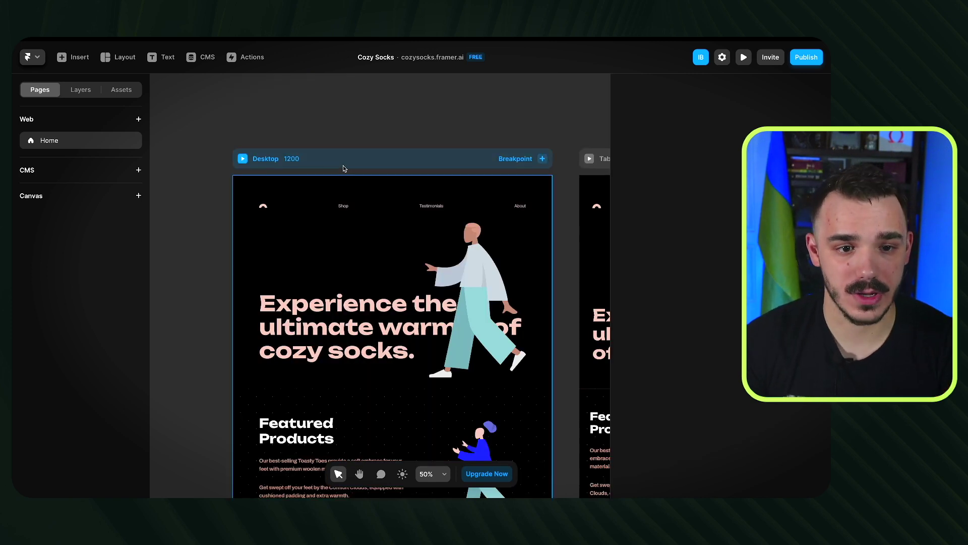
Step: Shuffle the whole Desktop page's color palette until it is pale pink, checking the sections after each change
{"action": "left_click", "coordinate": [278, 158]}
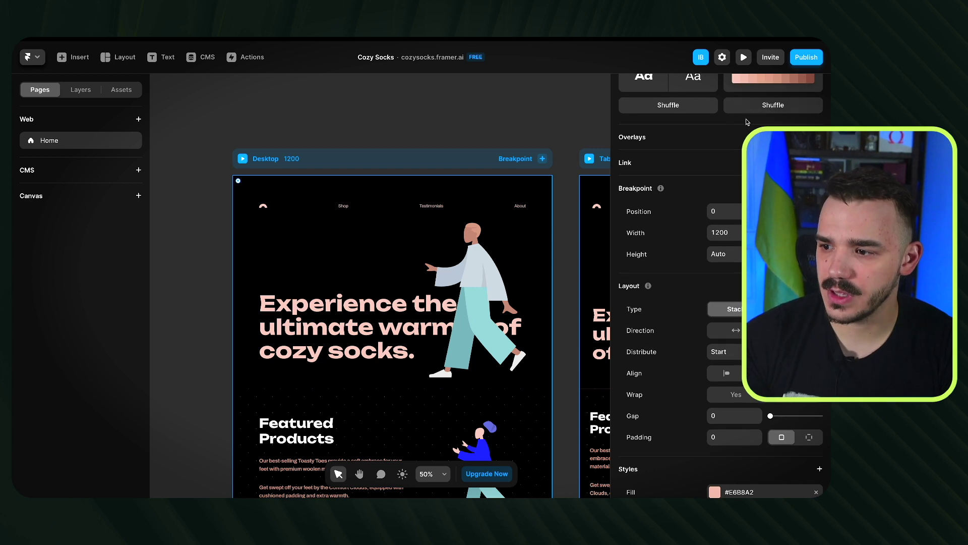
{"action": "scroll", "coordinate": [750, 117], "scroll_direction": "up", "scroll_amount": 2}
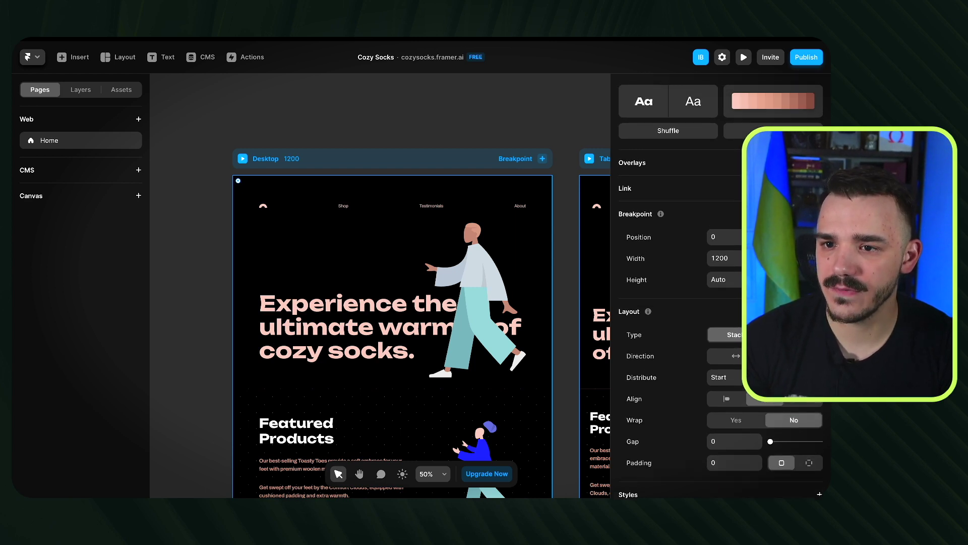
{"action": "scroll", "coordinate": [773, 132], "scroll_direction": "down", "scroll_amount": 1}
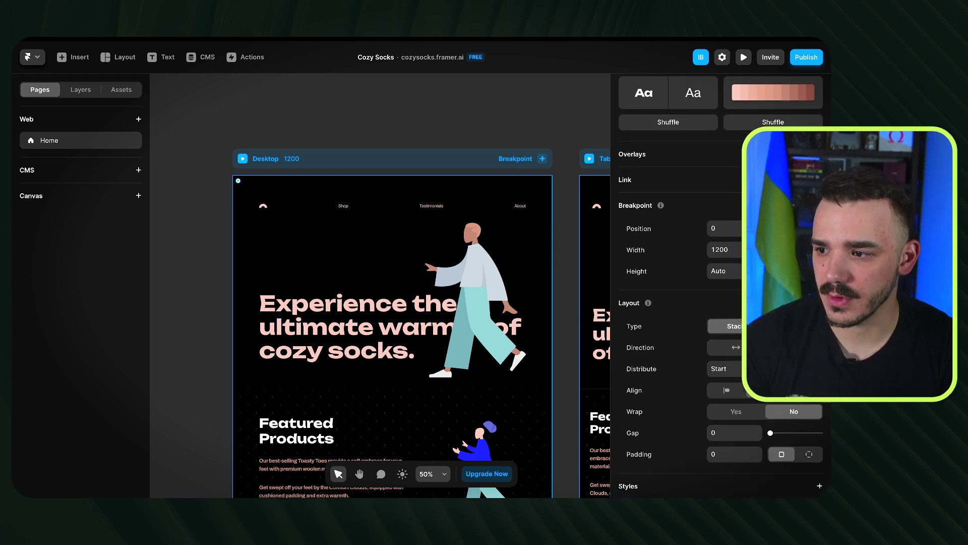
{"action": "left_click", "coordinate": [772, 123]}
{"action": "scroll", "coordinate": [461, 205], "scroll_direction": "down", "scroll_amount": 10}
{"action": "scroll", "coordinate": [460, 199], "scroll_direction": "up", "scroll_amount": 7}
{"action": "scroll", "coordinate": [460, 202], "scroll_direction": "down", "scroll_amount": 8}
{"action": "scroll", "coordinate": [460, 201], "scroll_direction": "up", "scroll_amount": 10}
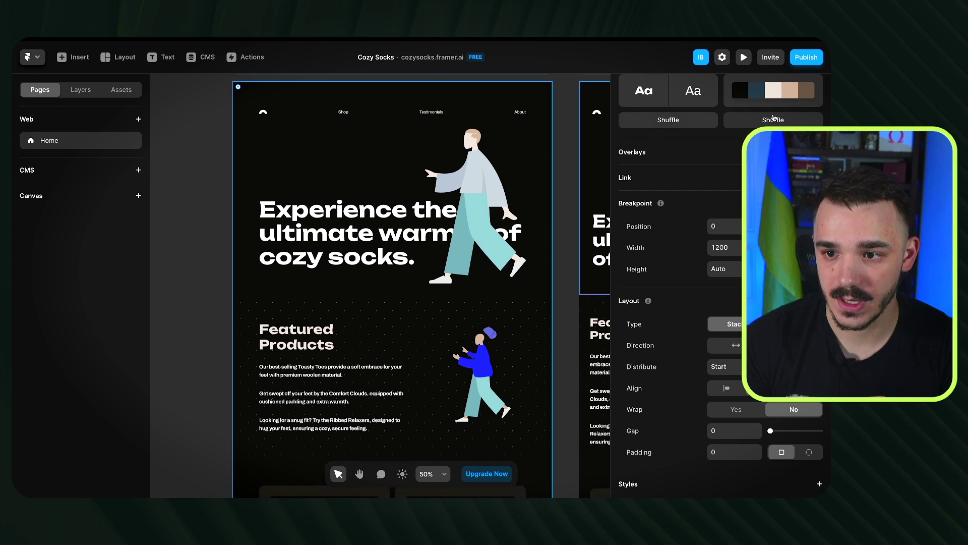
{"action": "left_click", "coordinate": [772, 120]}
{"action": "scroll", "coordinate": [508, 194], "scroll_direction": "down", "scroll_amount": 10}
{"action": "scroll", "coordinate": [508, 194], "scroll_direction": "down", "scroll_amount": 5}
{"action": "scroll", "coordinate": [508, 195], "scroll_direction": "up", "scroll_amount": 12}
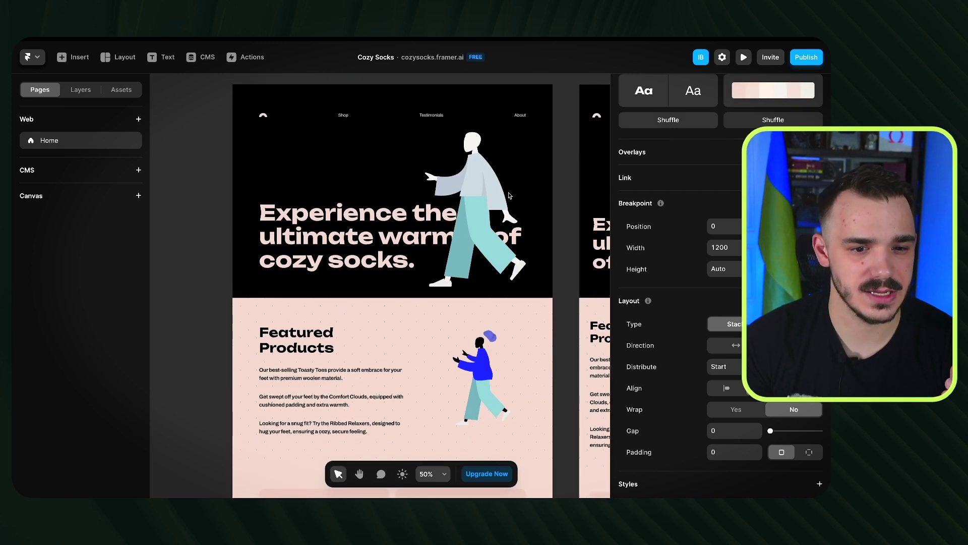
Step: Switch the footer's color variation to a black background and cycle the Stay Updated section's colors to pale pink
{"action": "scroll", "coordinate": [389, 200], "scroll_direction": "down", "scroll_amount": 2}
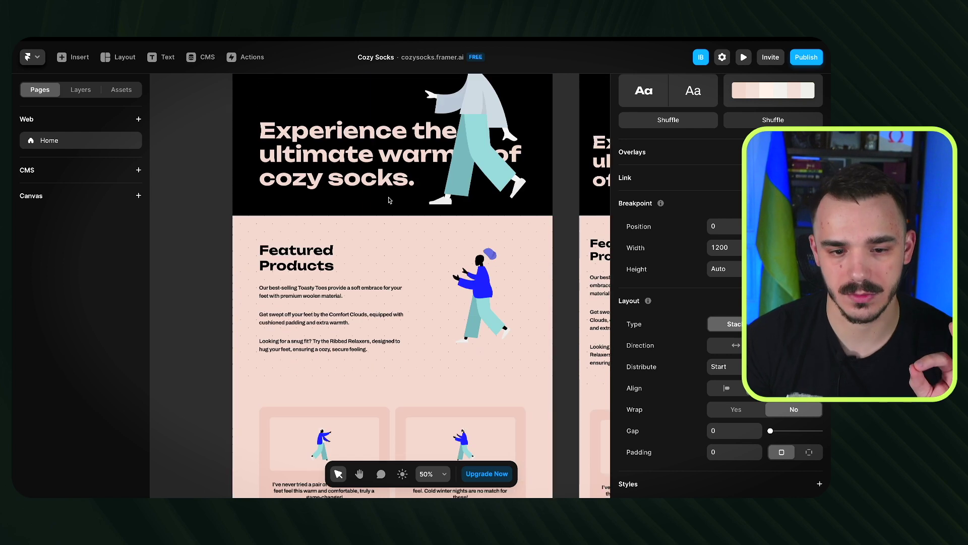
{"action": "scroll", "coordinate": [388, 200], "scroll_direction": "down", "scroll_amount": 10}
{"action": "scroll", "coordinate": [389, 200], "scroll_direction": "up", "scroll_amount": 10}
{"action": "scroll", "coordinate": [390, 200], "scroll_direction": "down", "scroll_amount": 10}
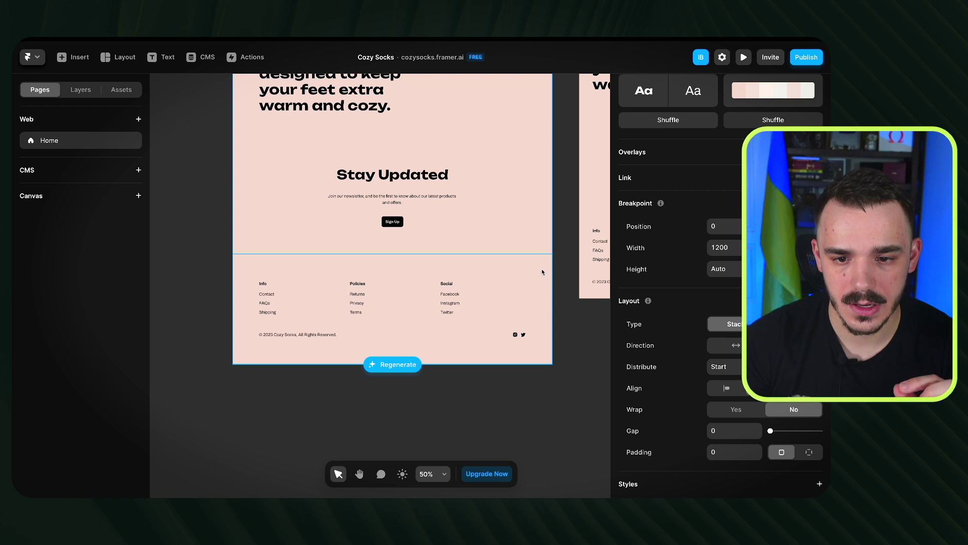
{"action": "left_click", "coordinate": [541, 272]}
{"action": "left_click", "coordinate": [562, 309]}
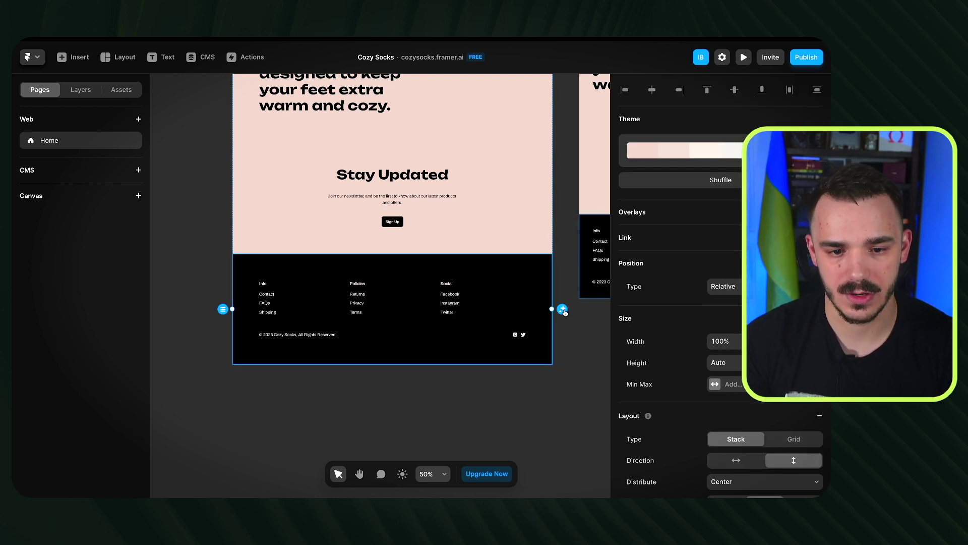
{"action": "left_click", "coordinate": [562, 207]}
{"action": "left_click", "coordinate": [562, 206]}
{"action": "left_click", "coordinate": [563, 207]}
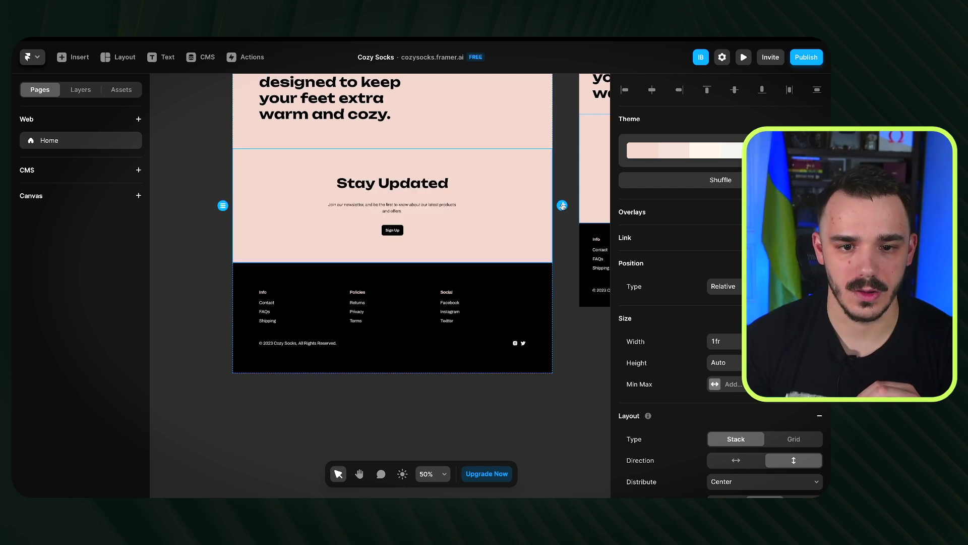
{"action": "left_click", "coordinate": [554, 265]}
Step: Change the head of the hero section's walking figure to the Airy style, trying Chongo first
{"action": "scroll", "coordinate": [555, 265], "scroll_direction": "up", "scroll_amount": 10}
{"action": "scroll", "coordinate": [555, 266], "scroll_direction": "up", "scroll_amount": 10}
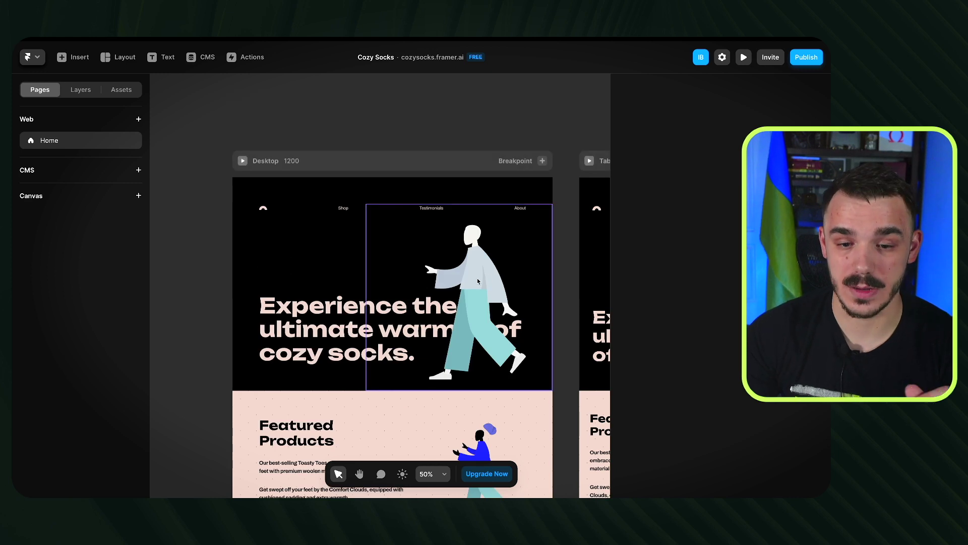
{"action": "left_click", "coordinate": [483, 253]}
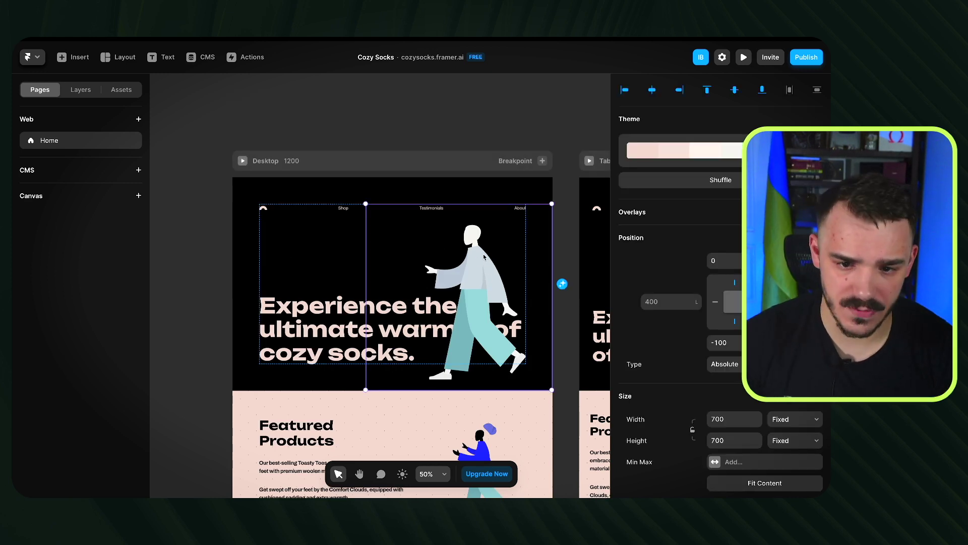
{"action": "scroll", "coordinate": [710, 268], "scroll_direction": "down", "scroll_amount": 10}
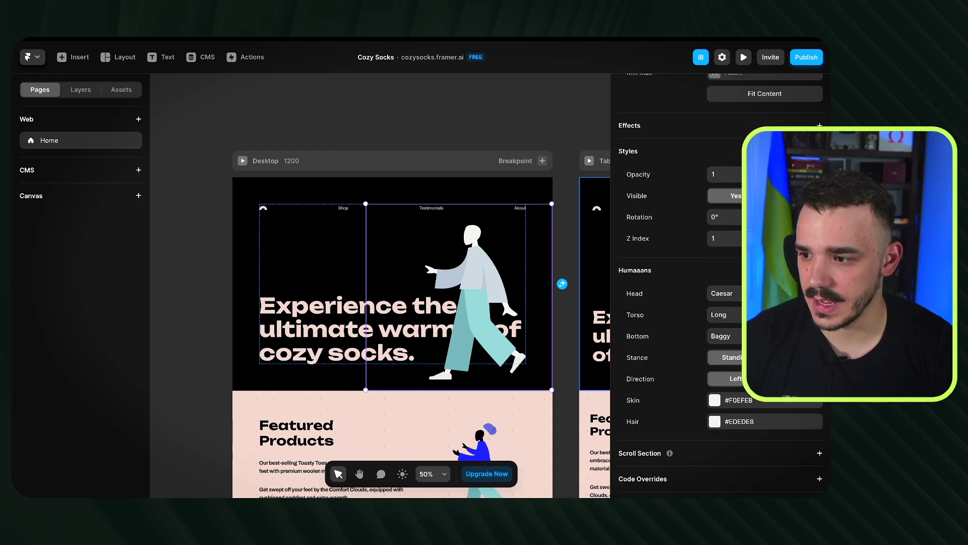
{"action": "left_click", "coordinate": [739, 294]}
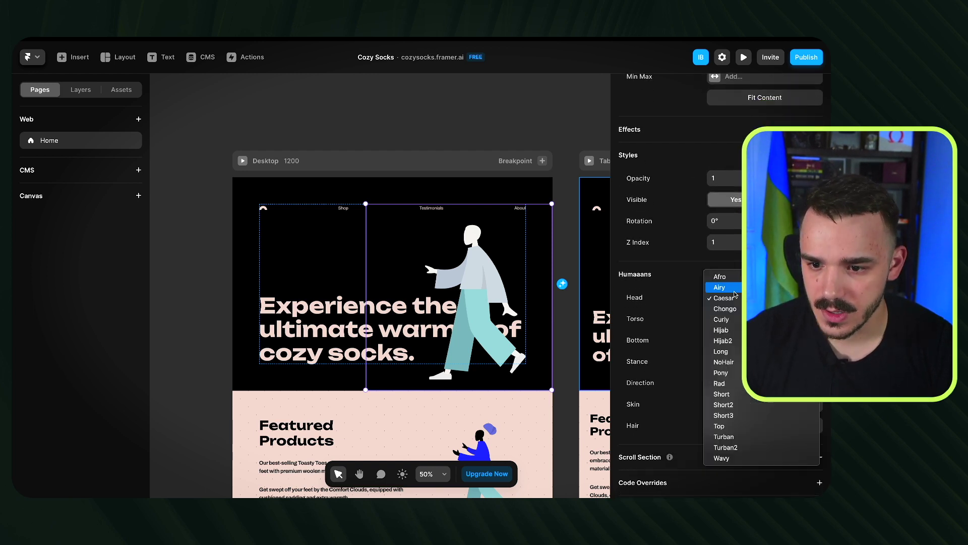
{"action": "left_click", "coordinate": [731, 299]}
{"action": "left_click", "coordinate": [733, 301]}
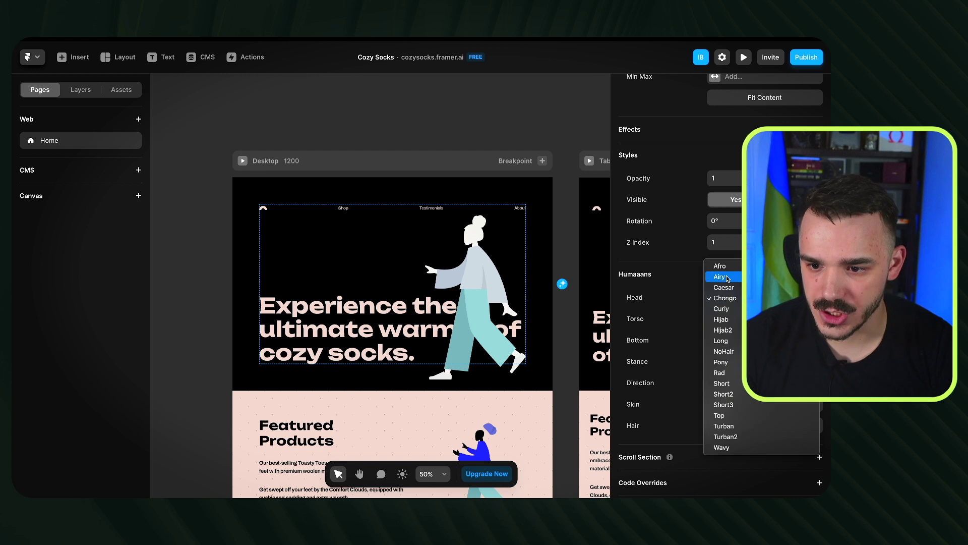
{"action": "left_click", "coordinate": [716, 277]}
{"action": "key", "text": "Escape"}
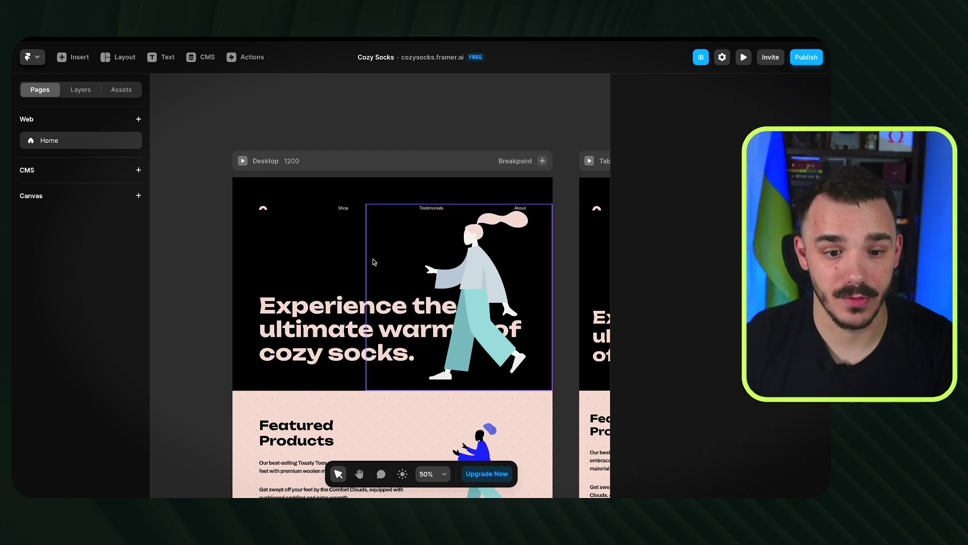
Step: Change the Featured Products section heading to read "Featured Socks"
{"action": "scroll", "coordinate": [212, 253], "scroll_direction": "down", "scroll_amount": 2}
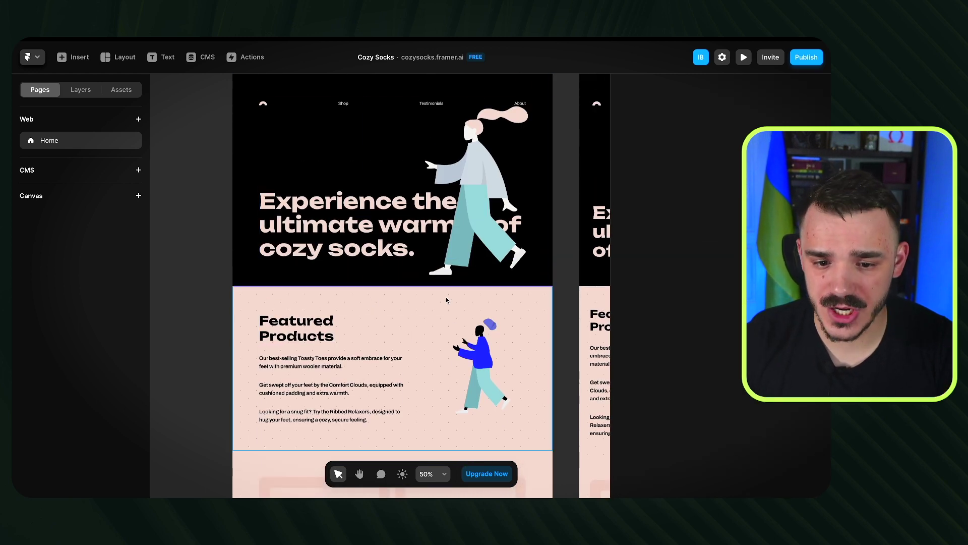
{"action": "scroll", "coordinate": [446, 296], "scroll_direction": "down", "scroll_amount": 2}
{"action": "double_click", "coordinate": [309, 260]}
{"action": "left_click", "coordinate": [335, 259]}
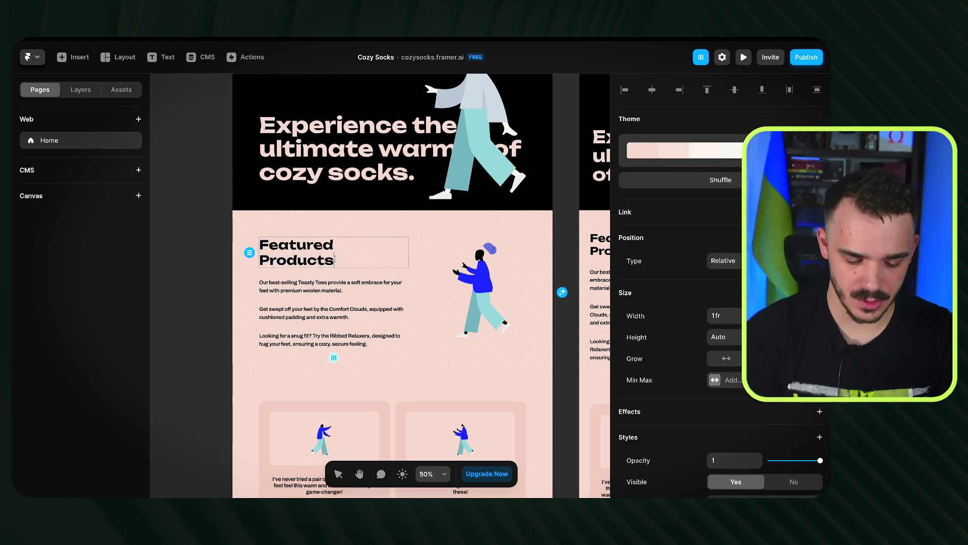
{"action": "key", "text": "alt+BackSpace"}
{"action": "type", "text": "Socks"}
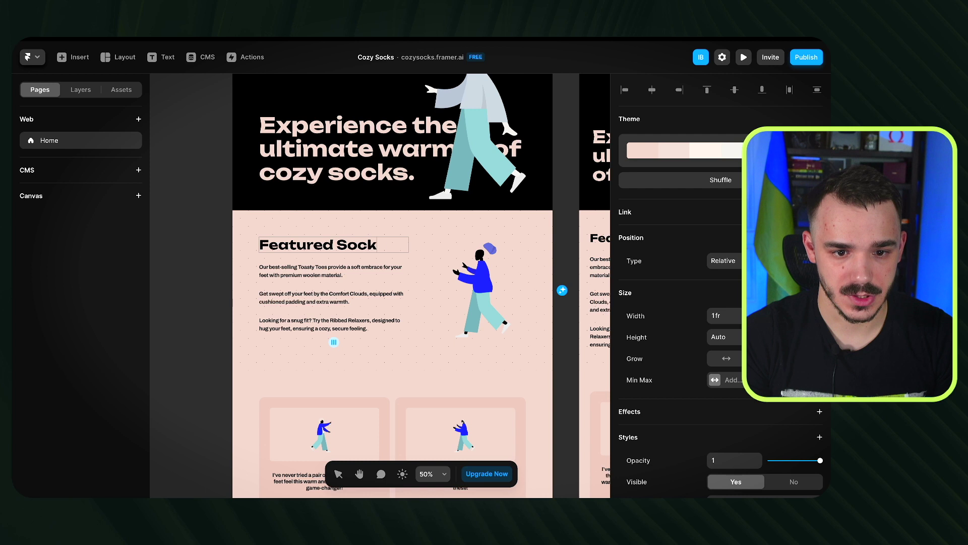
Step: Replace the figure beside the Featured Socks text with an empty image element and enlarge it to about 528 by 552
{"action": "left_click", "coordinate": [496, 298]}
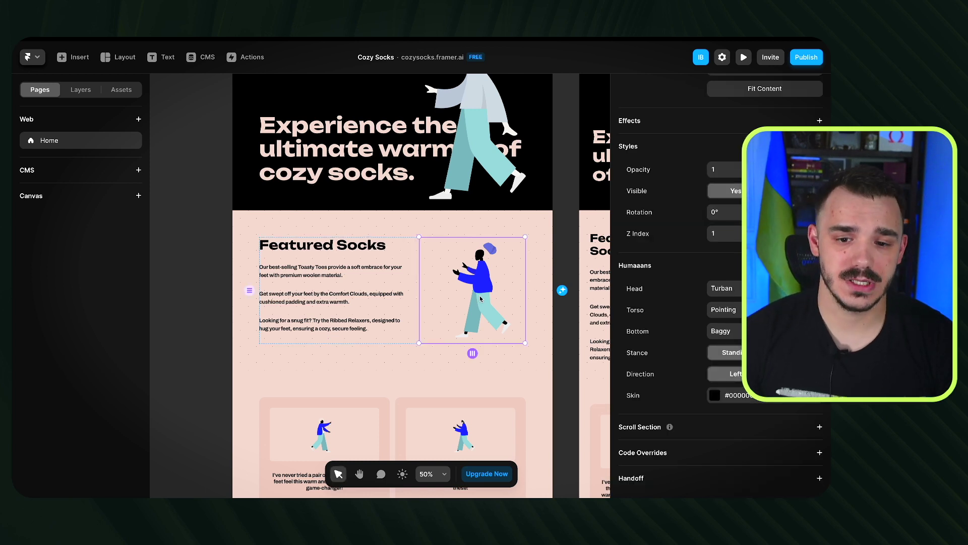
{"action": "key", "text": "Delete"}
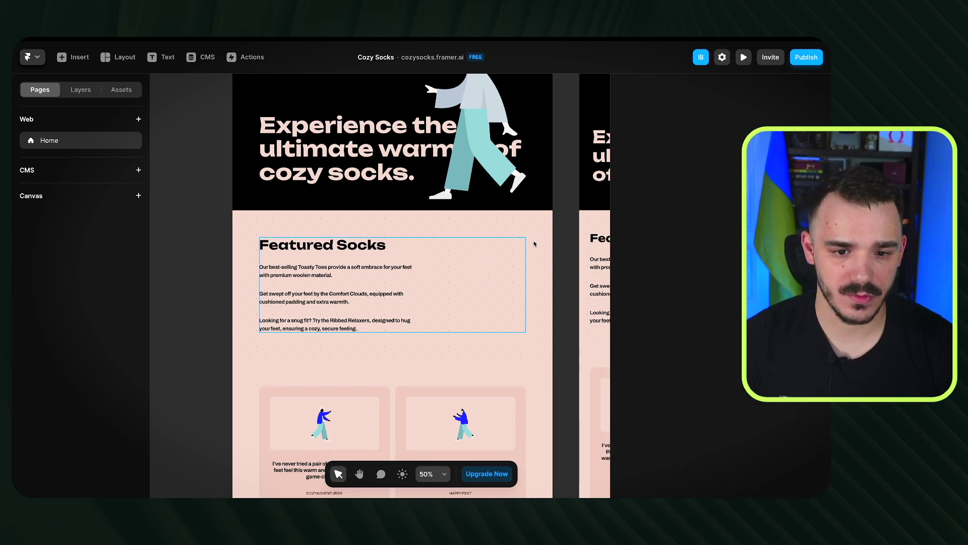
{"action": "left_click", "coordinate": [75, 59]}
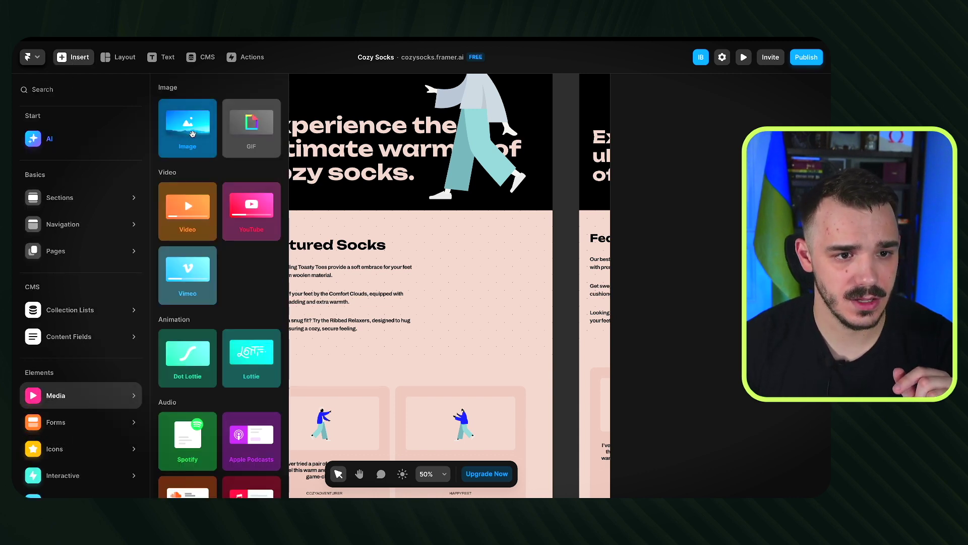
{"action": "left_click_drag", "start_coordinate": [192, 134], "coordinate": [474, 269]}
{"action": "left_click_drag", "start_coordinate": [526, 319], "coordinate": [537, 335]}
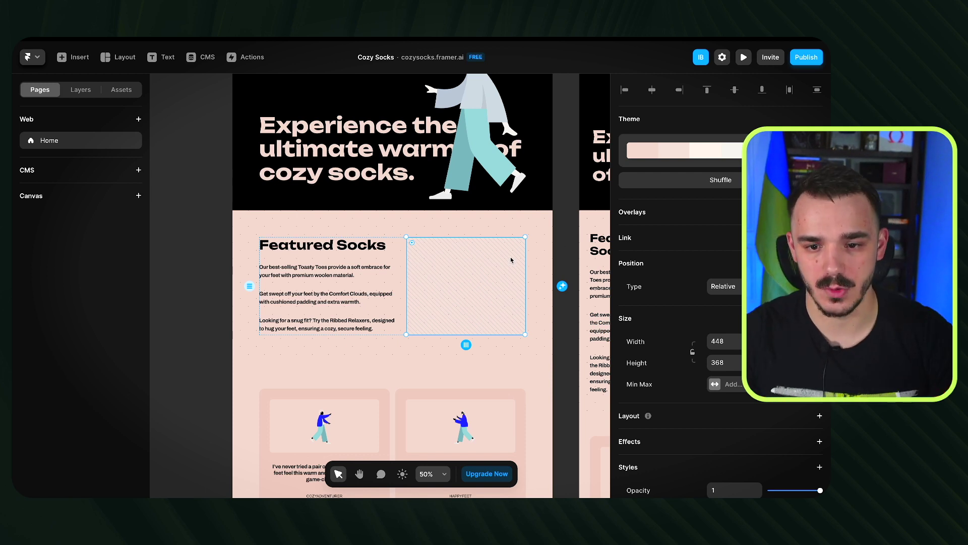
{"action": "left_click_drag", "start_coordinate": [524, 237], "coordinate": [546, 188]}
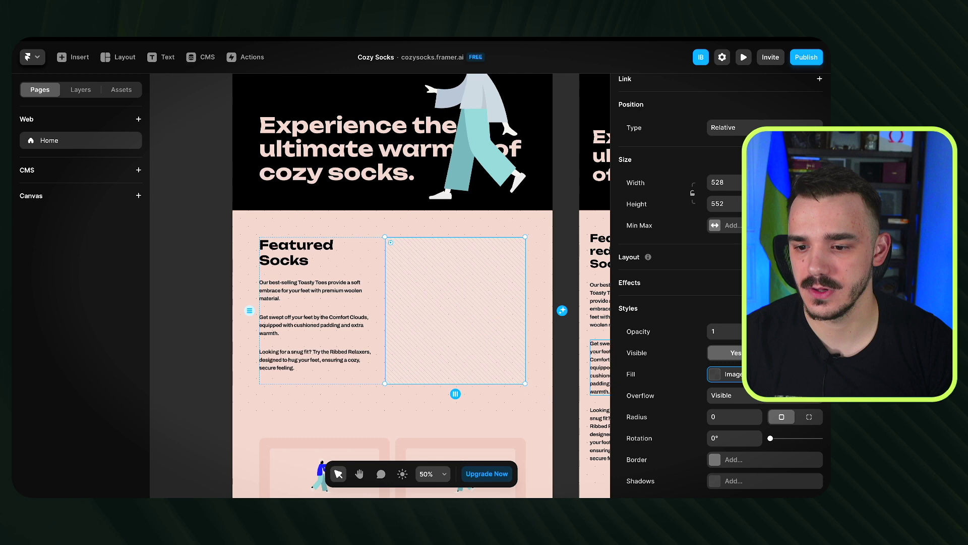
Step: Fill the empty image element with an Unsplash photo of knitted socks beside a mug, found by searching for "socks"
{"action": "left_click", "coordinate": [726, 373]}
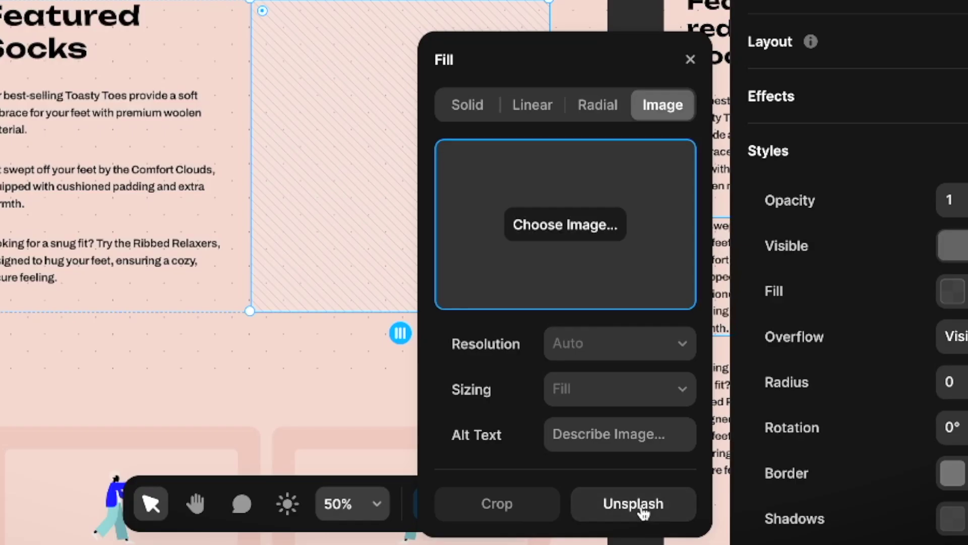
{"action": "left_click", "coordinate": [634, 504]}
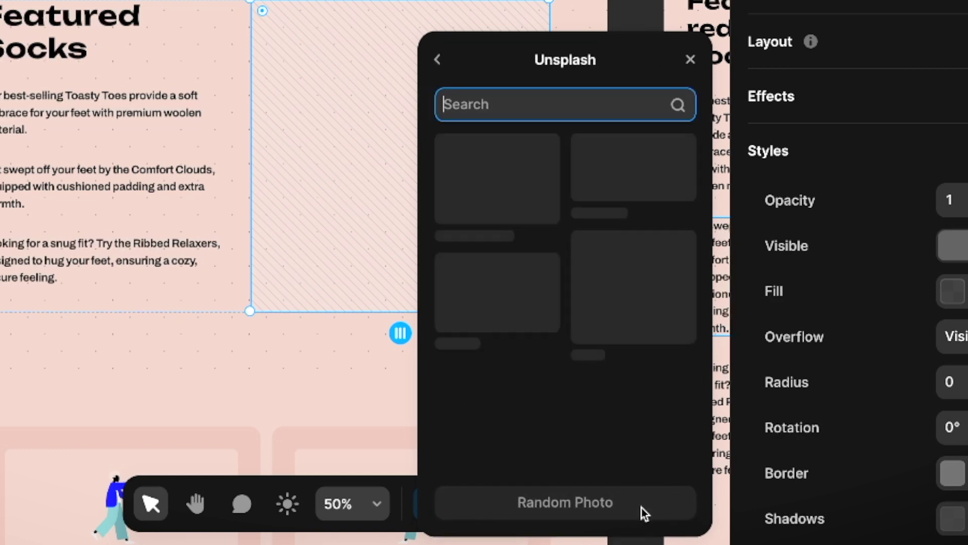
{"action": "type", "text": "socks"}
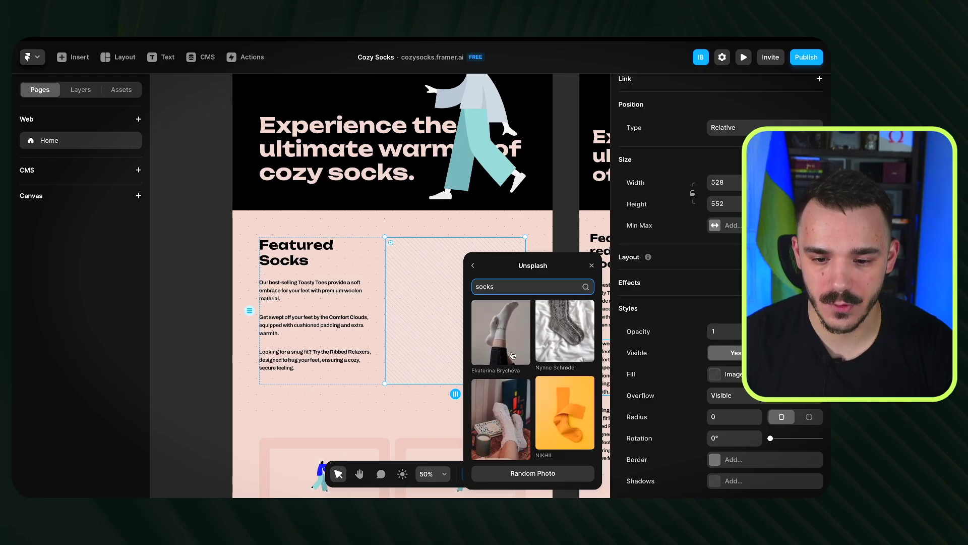
{"action": "scroll", "coordinate": [513, 354], "scroll_direction": "down", "scroll_amount": 1}
{"action": "left_click", "coordinate": [529, 401]}
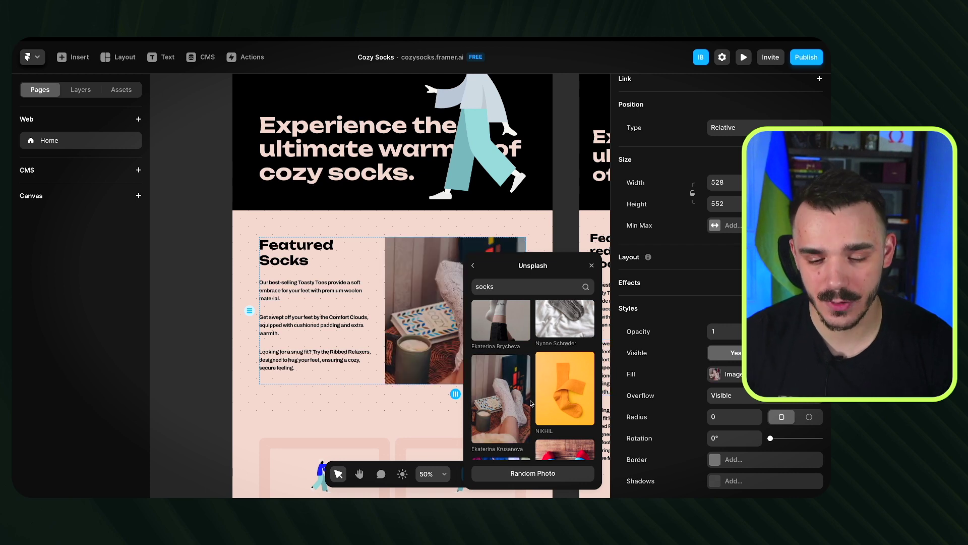
{"action": "left_click", "coordinate": [454, 286]}
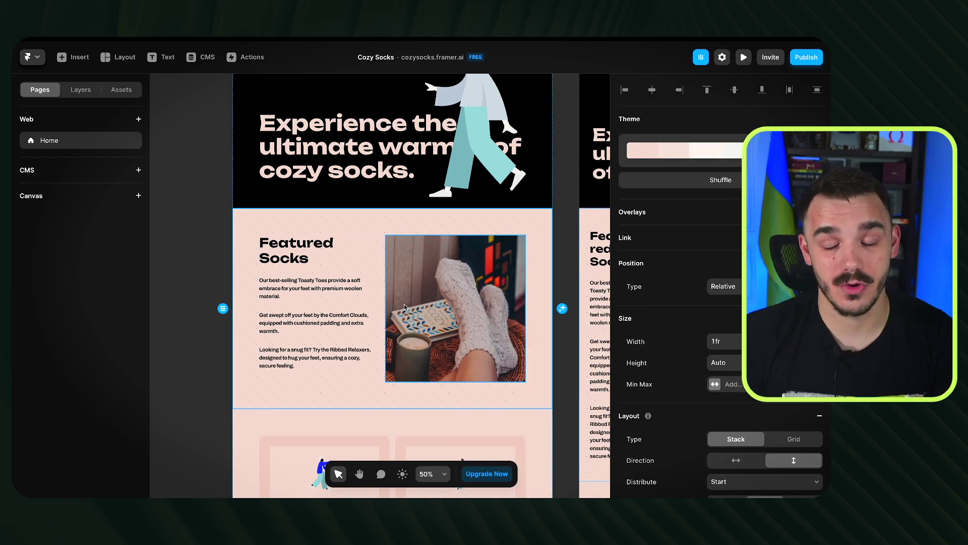
{"action": "left_click", "coordinate": [426, 321]}
Step: Insert a YouTube video under the Watch Coziness heading in place of the View the Video button, sized about 616 by 357
{"action": "scroll", "coordinate": [426, 321], "scroll_direction": "down", "scroll_amount": 10}
{"action": "scroll", "coordinate": [365, 194], "scroll_direction": "up", "scroll_amount": 2}
{"action": "scroll", "coordinate": [365, 195], "scroll_direction": "down", "scroll_amount": 1}
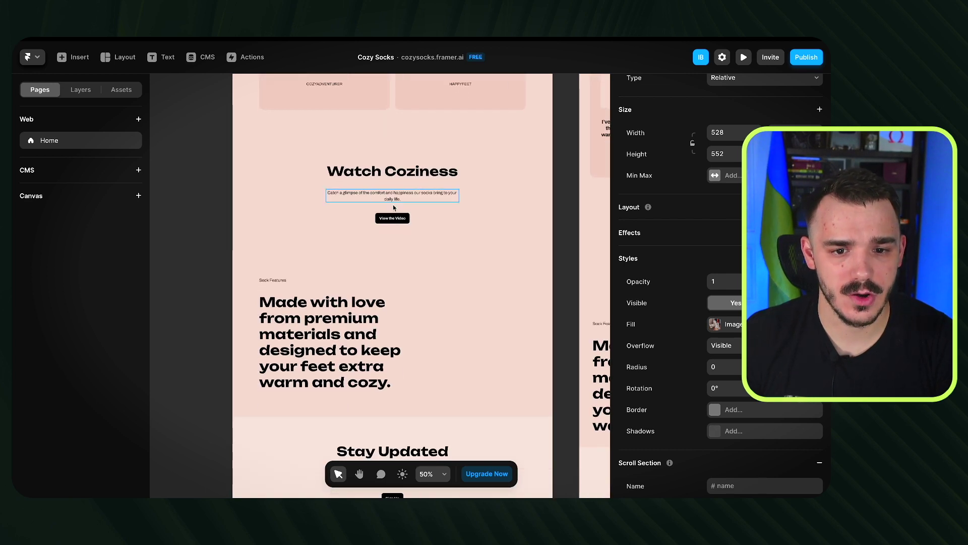
{"action": "left_click", "coordinate": [75, 57]}
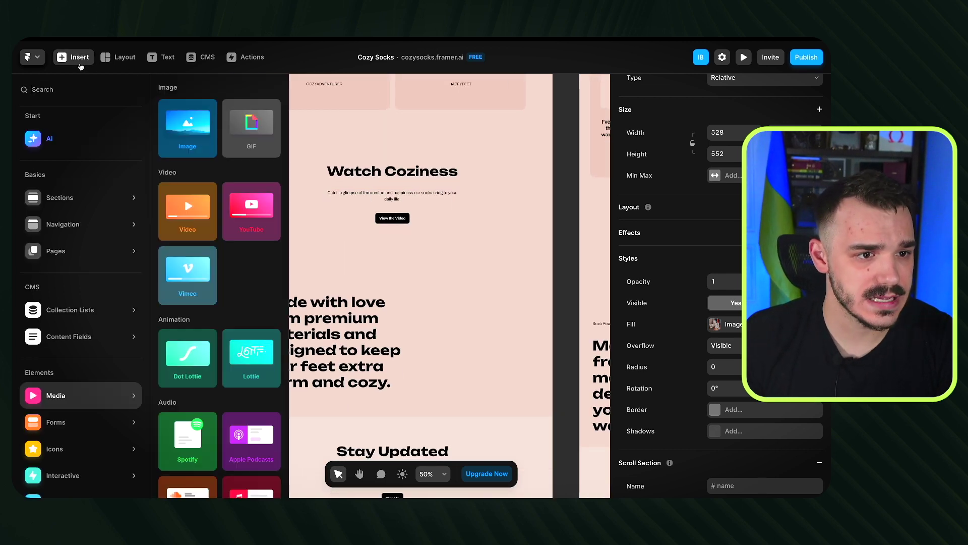
{"action": "left_click_drag", "start_coordinate": [209, 214], "coordinate": [419, 207]}
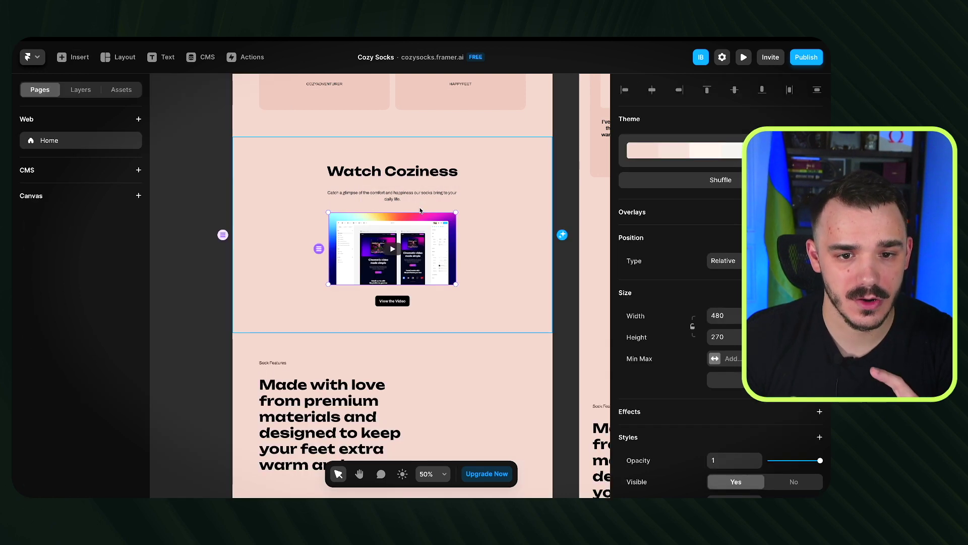
{"action": "scroll", "coordinate": [455, 294], "scroll_direction": "up", "scroll_amount": 1}
{"action": "scroll", "coordinate": [701, 319], "scroll_direction": "up", "scroll_amount": 1}
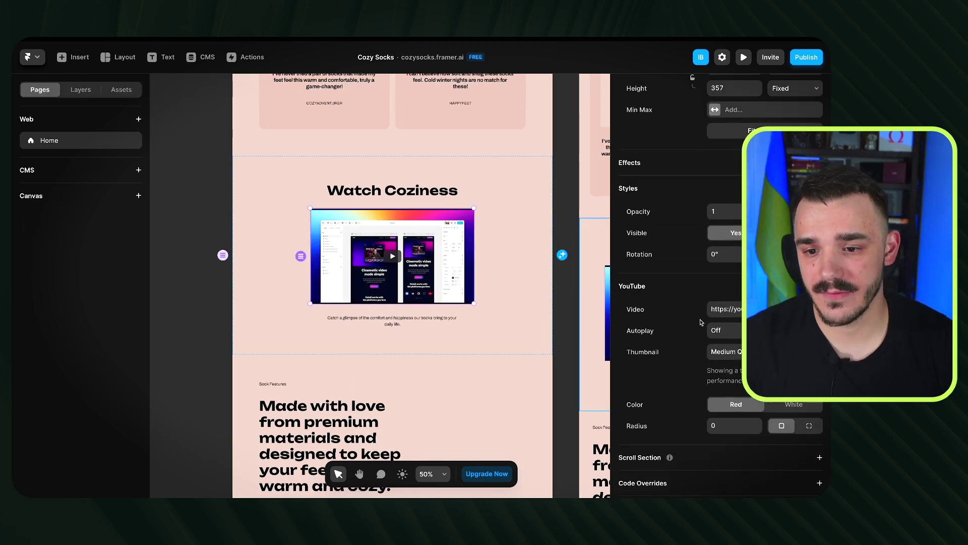
Step: Replace the embedded YouTube video's link with the URL of a best cozy socks video
{"action": "scroll", "coordinate": [625, 318], "scroll_direction": "up", "scroll_amount": 2}
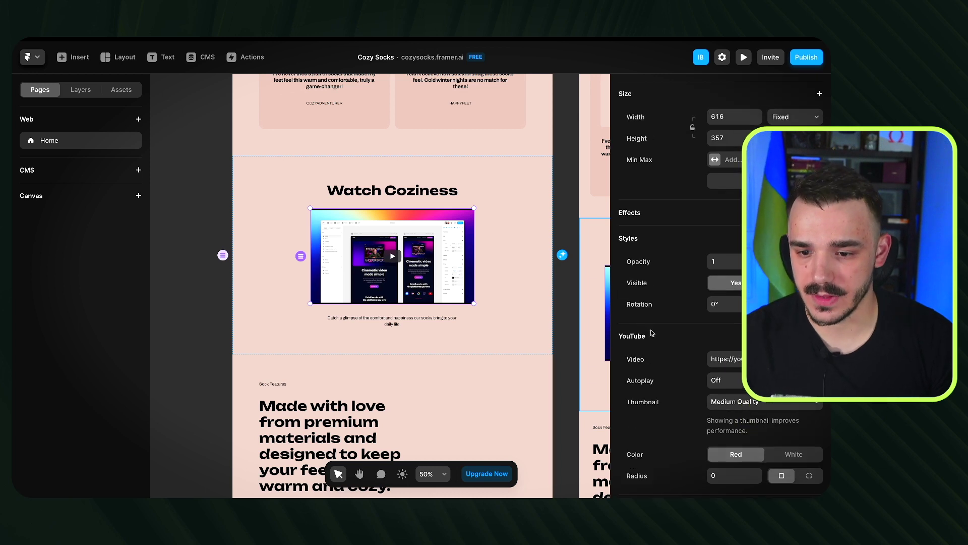
{"action": "left_click", "coordinate": [731, 354]}
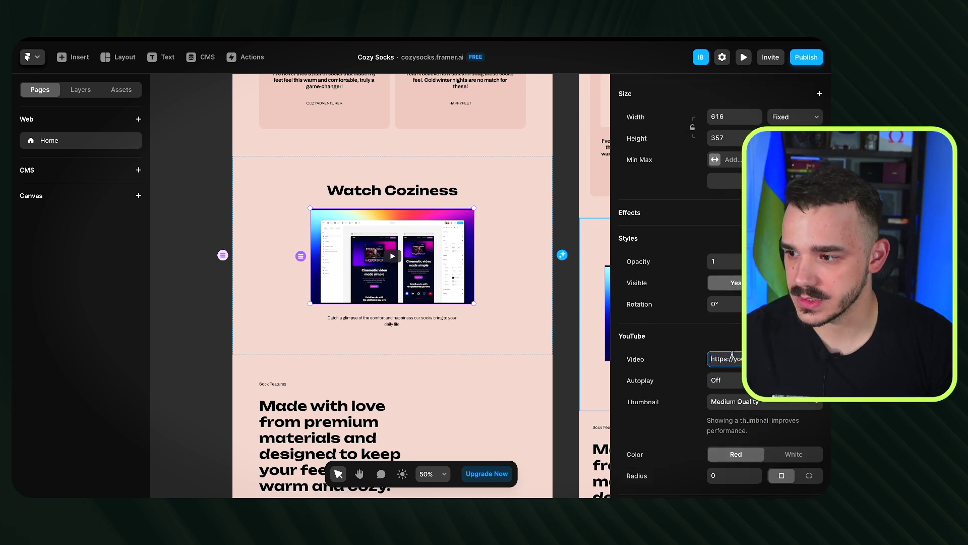
{"action": "key", "text": "Return"}
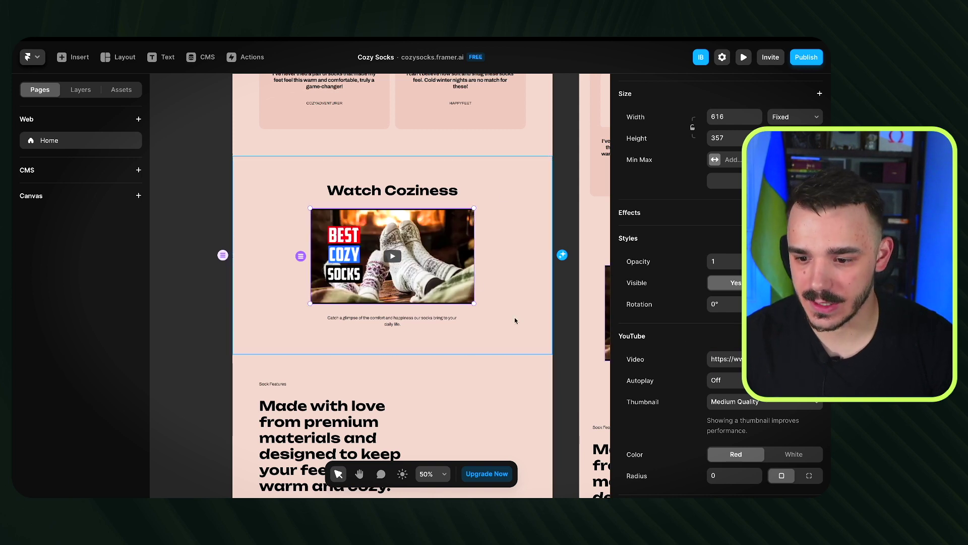
Step: Insert the ready-made three-card testimonials section between Featured Socks and the existing two review cards
{"action": "left_click", "coordinate": [73, 57]}
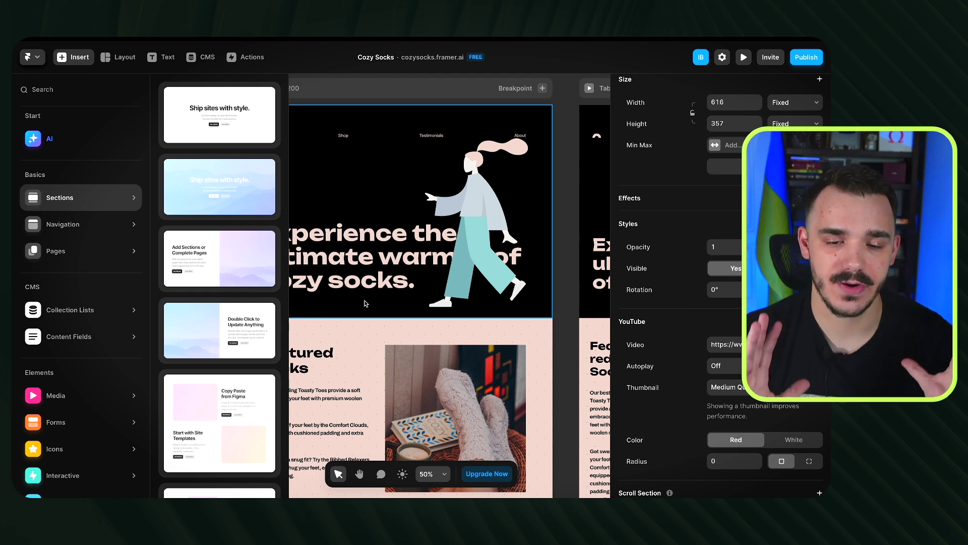
{"action": "left_click", "coordinate": [60, 57]}
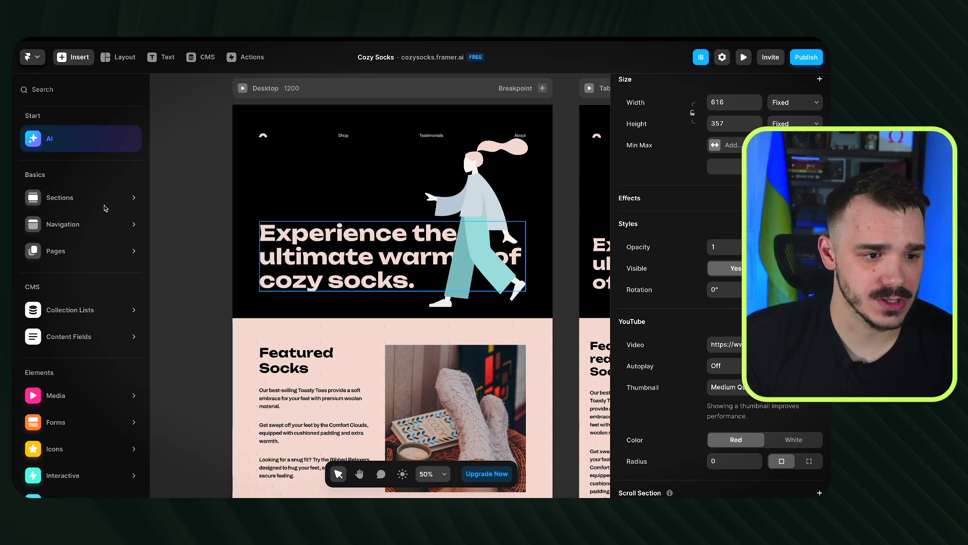
{"action": "mouse_move", "coordinate": [30, 205]}
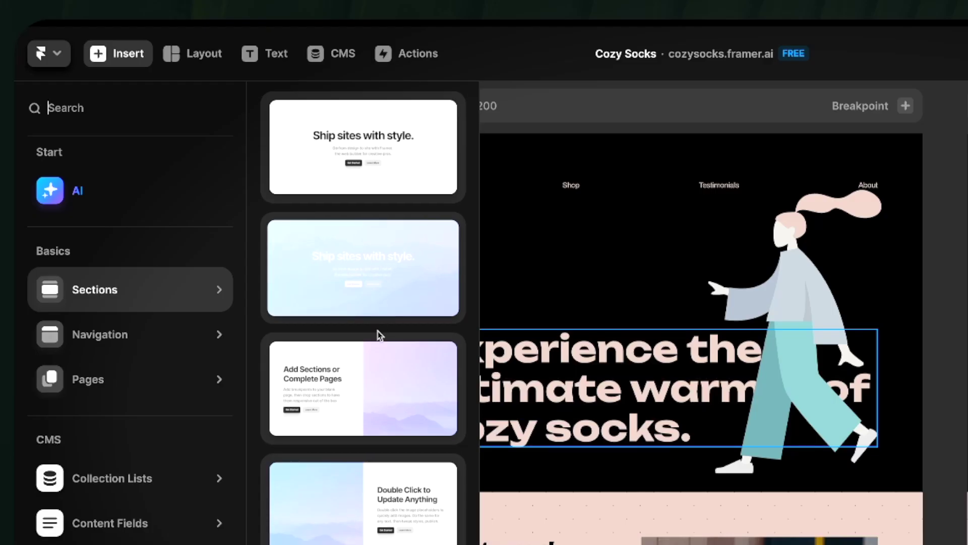
{"action": "scroll", "coordinate": [229, 225], "scroll_direction": "down", "scroll_amount": 8}
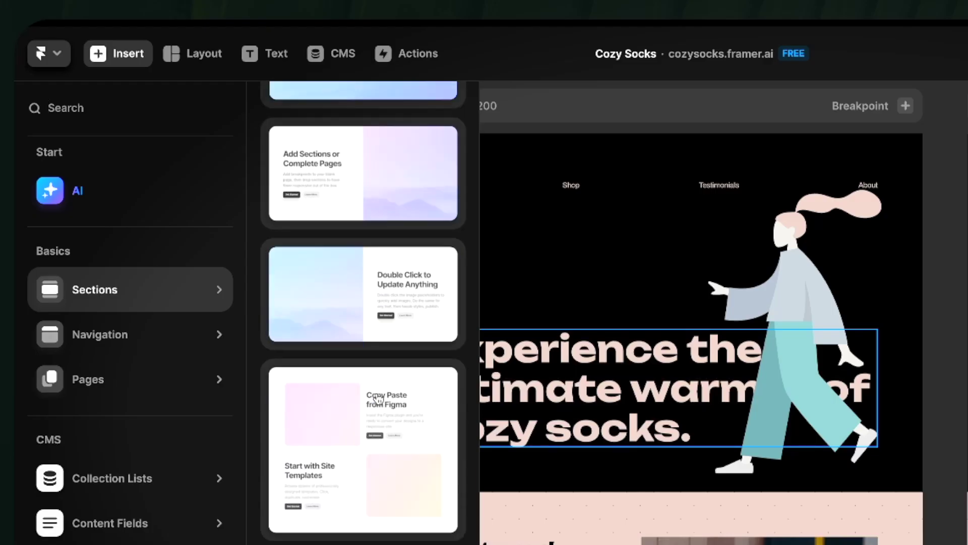
{"action": "scroll", "coordinate": [378, 398], "scroll_direction": "down", "scroll_amount": 10}
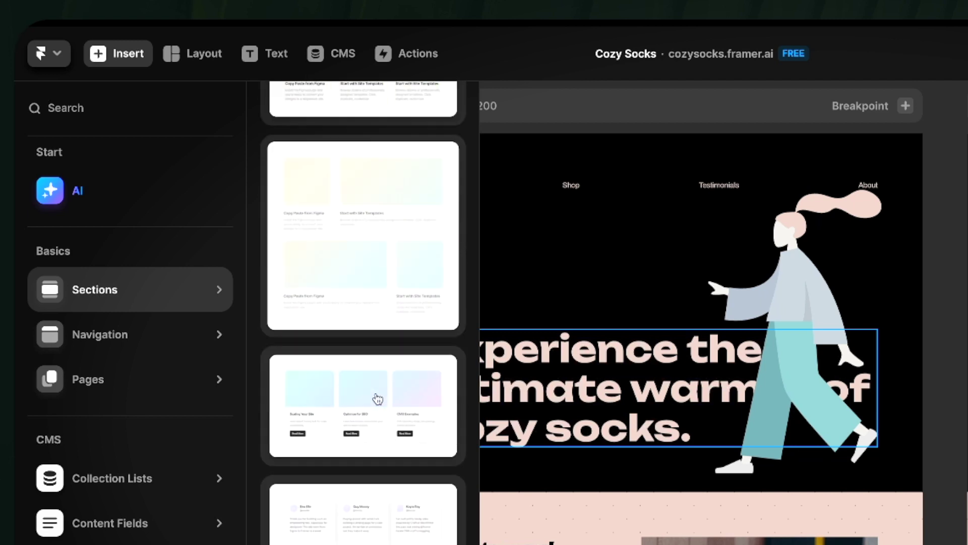
{"action": "scroll", "coordinate": [378, 399], "scroll_direction": "down", "scroll_amount": 10}
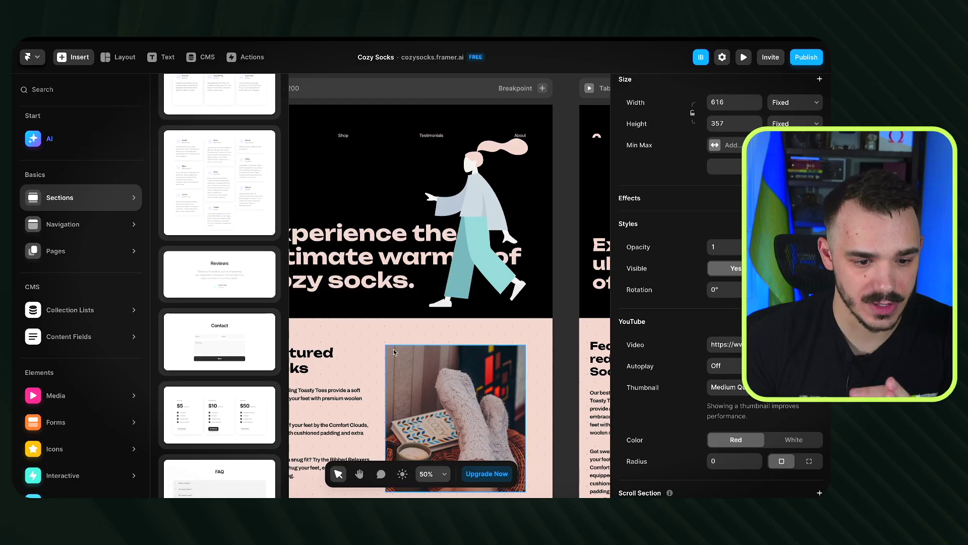
{"action": "scroll", "coordinate": [756, 318], "scroll_direction": "down", "scroll_amount": 15}
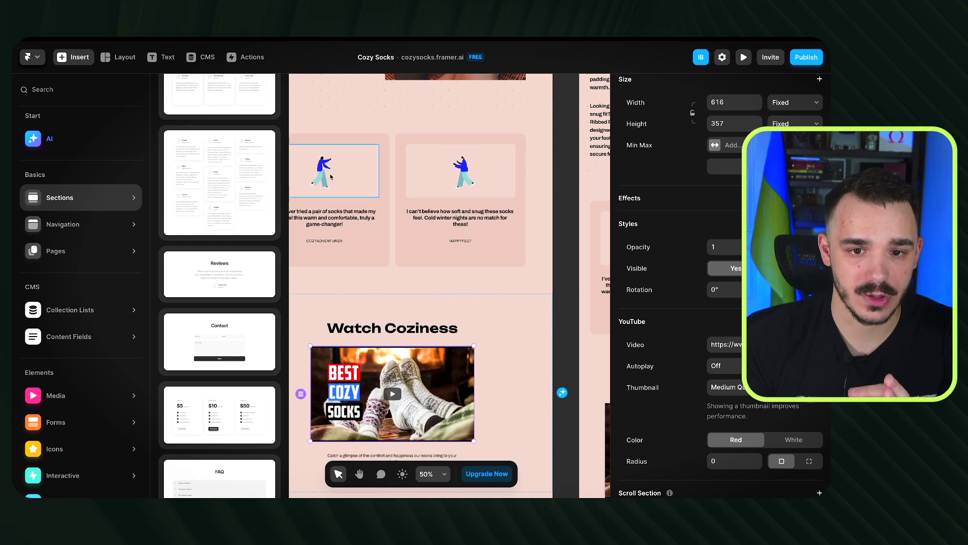
{"action": "scroll", "coordinate": [223, 222], "scroll_direction": "up", "scroll_amount": 1}
{"action": "scroll", "coordinate": [223, 222], "scroll_direction": "up", "scroll_amount": 1}
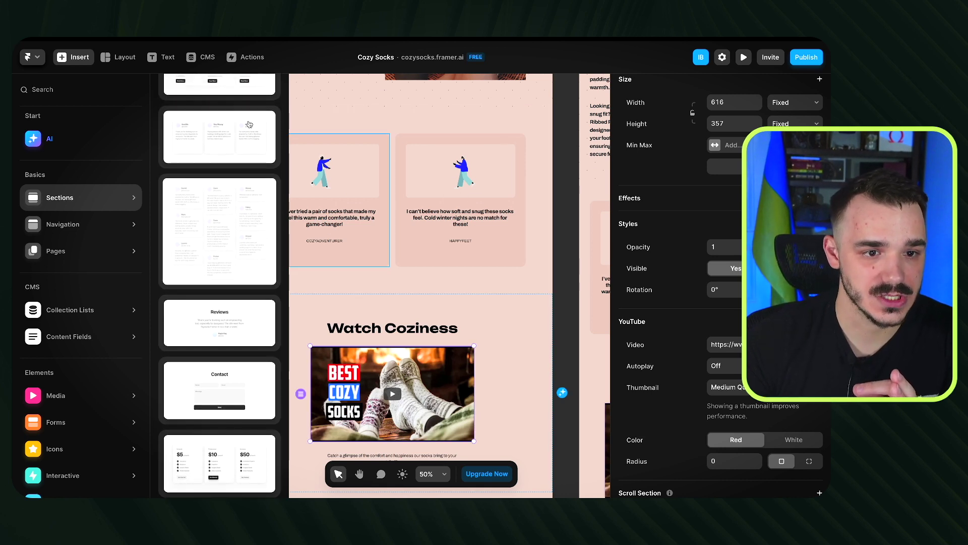
{"action": "left_click_drag", "start_coordinate": [214, 149], "coordinate": [388, 151]}
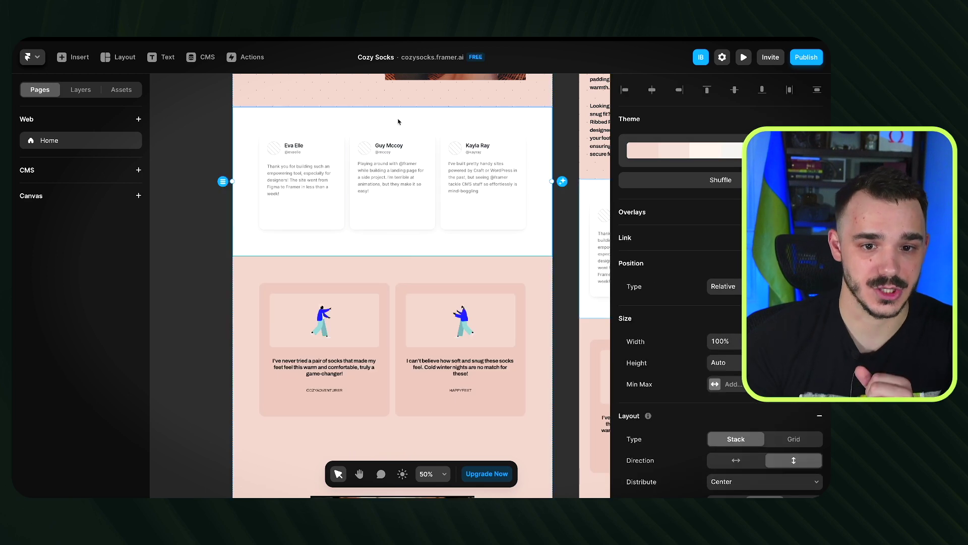
Step: Set the new testimonials section's fill to the pale pink sampled from the page background below it
{"action": "scroll", "coordinate": [704, 291], "scroll_direction": "down", "scroll_amount": 7}
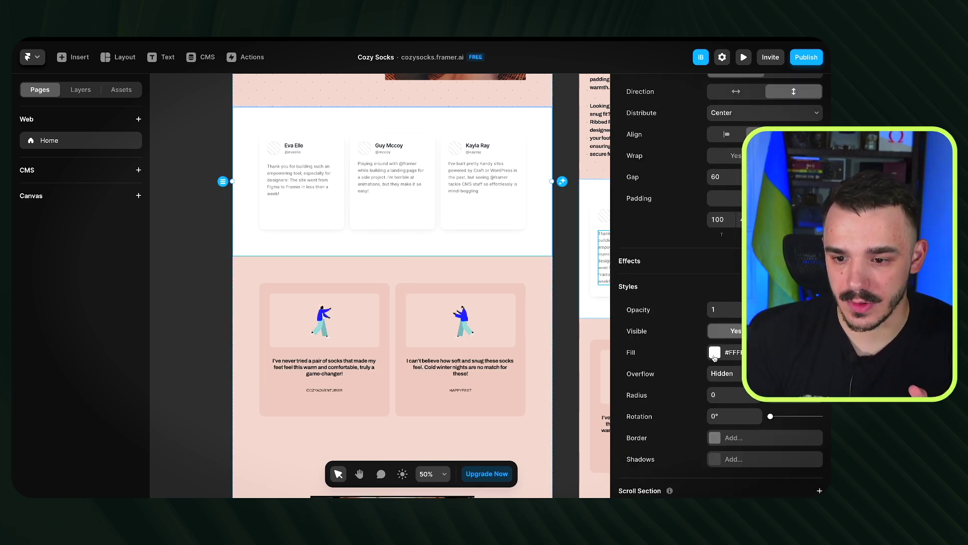
{"action": "left_click", "coordinate": [715, 353]}
{"action": "left_click", "coordinate": [573, 406]}
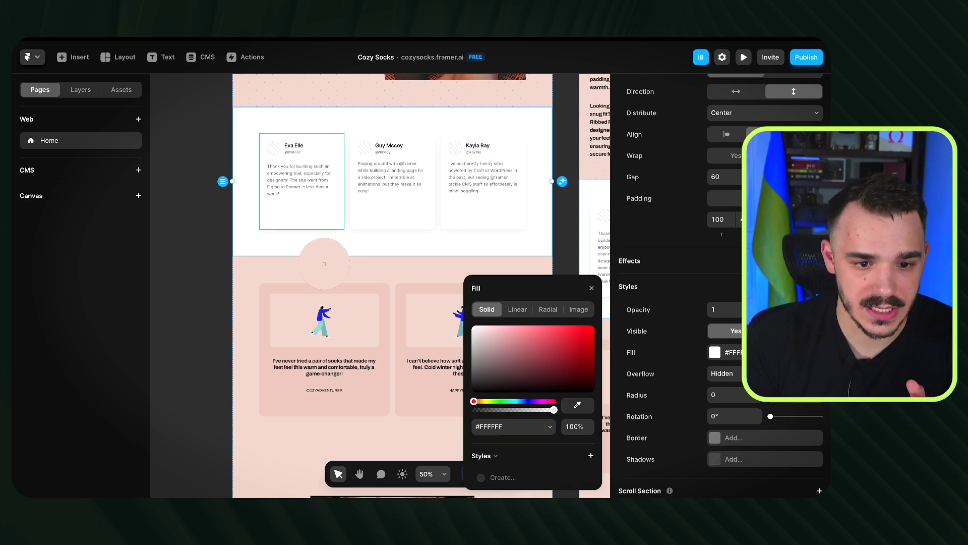
{"action": "left_click", "coordinate": [324, 270]}
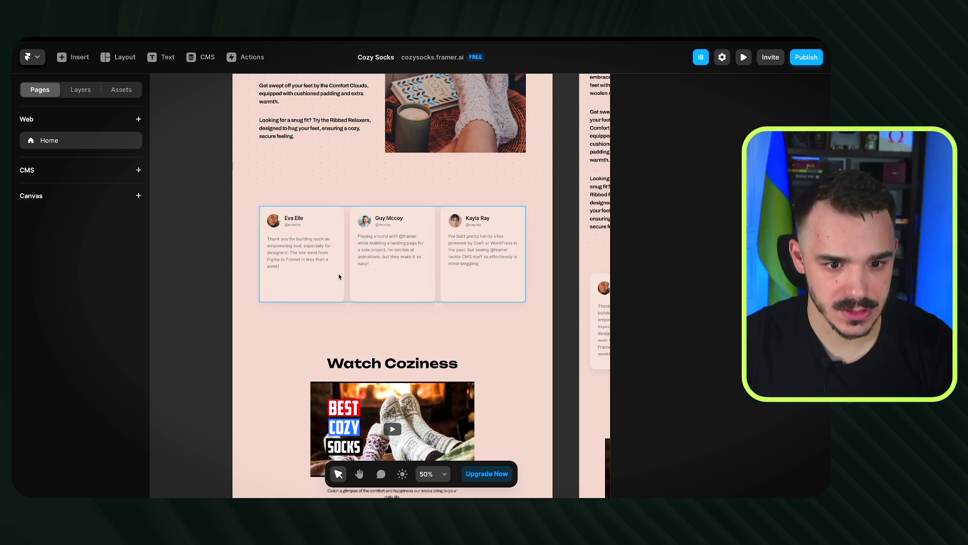
{"action": "left_click", "coordinate": [290, 253]}
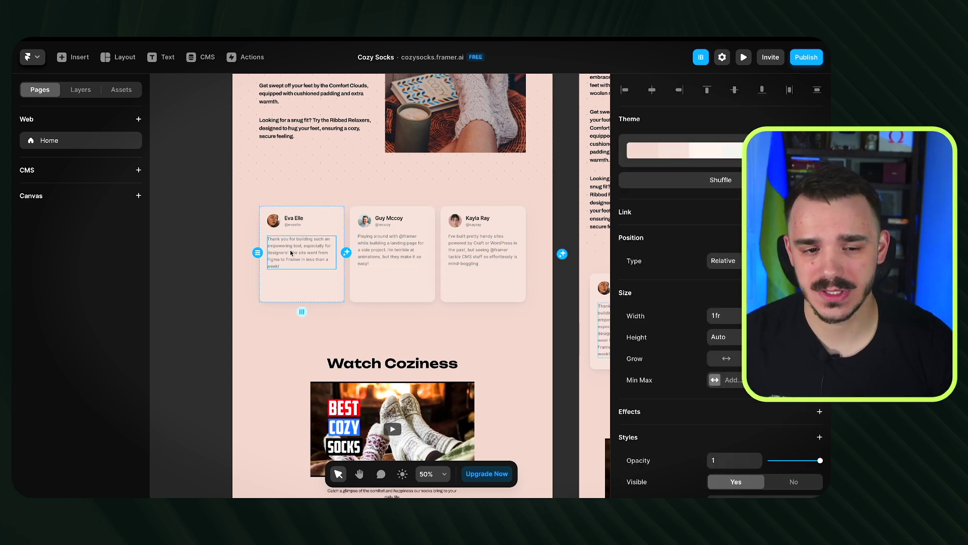
{"action": "double_click", "coordinate": [293, 252]}
{"action": "key", "text": "Escape"}
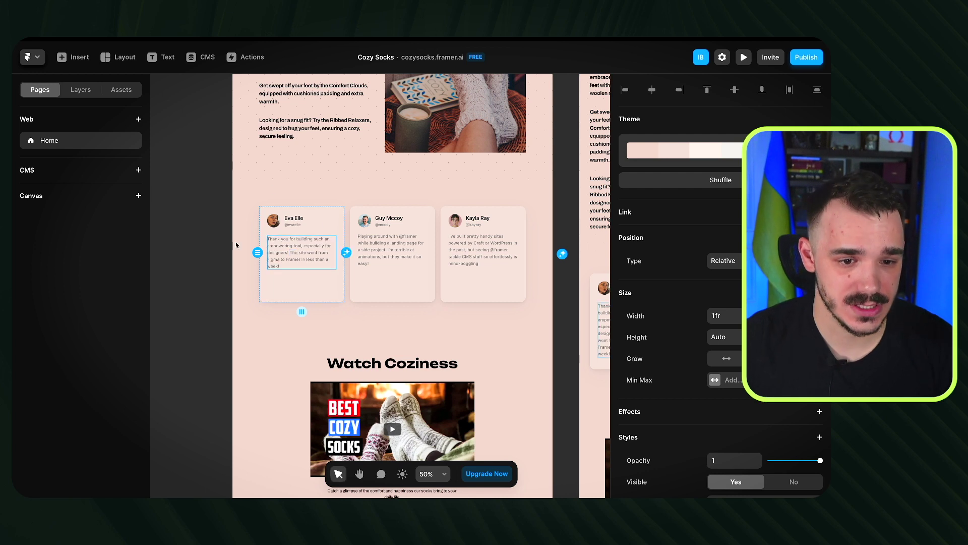
Step: Browse the insertable elements, examining the icons, media, forms, interactive, patterns, social and utility categories
{"action": "scroll", "coordinate": [393, 233], "scroll_direction": "down", "scroll_amount": 2}
{"action": "key", "text": "i"}
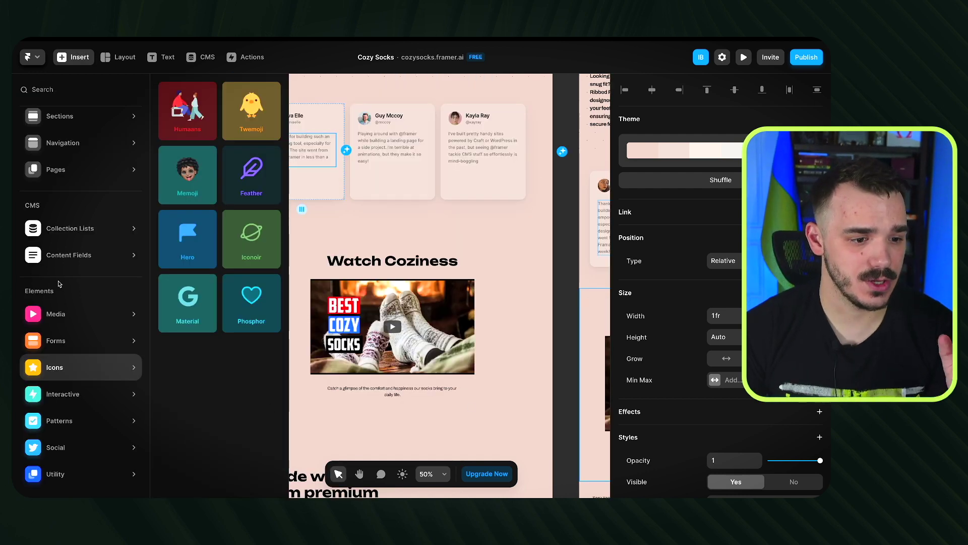
{"action": "mouse_move", "coordinate": [88, 321]}
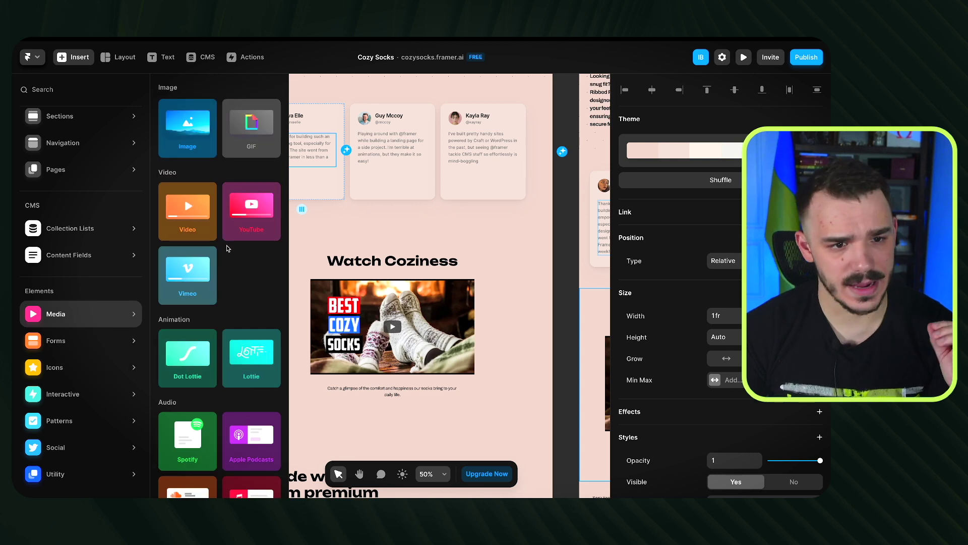
{"action": "scroll", "coordinate": [226, 252], "scroll_direction": "down", "scroll_amount": 3}
{"action": "mouse_move", "coordinate": [85, 339]}
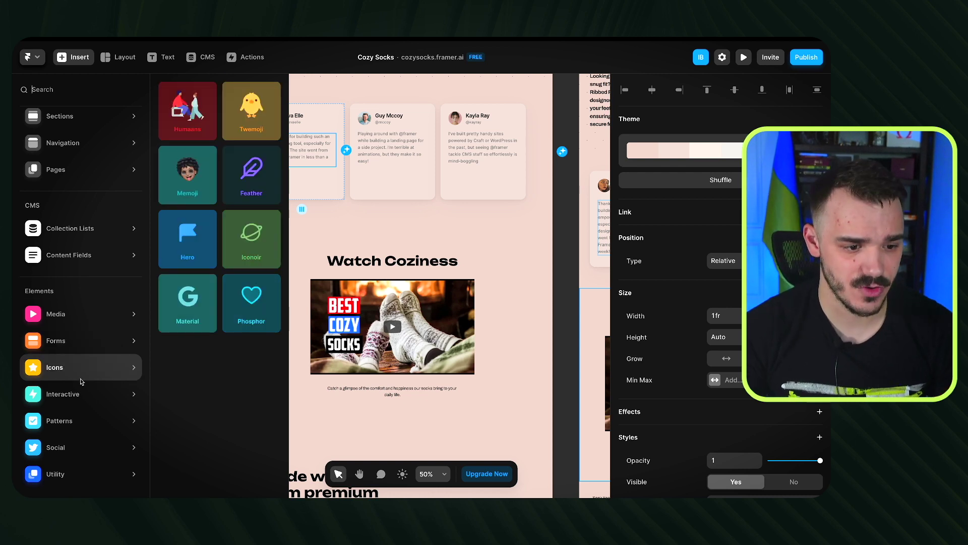
{"action": "mouse_move", "coordinate": [86, 397]}
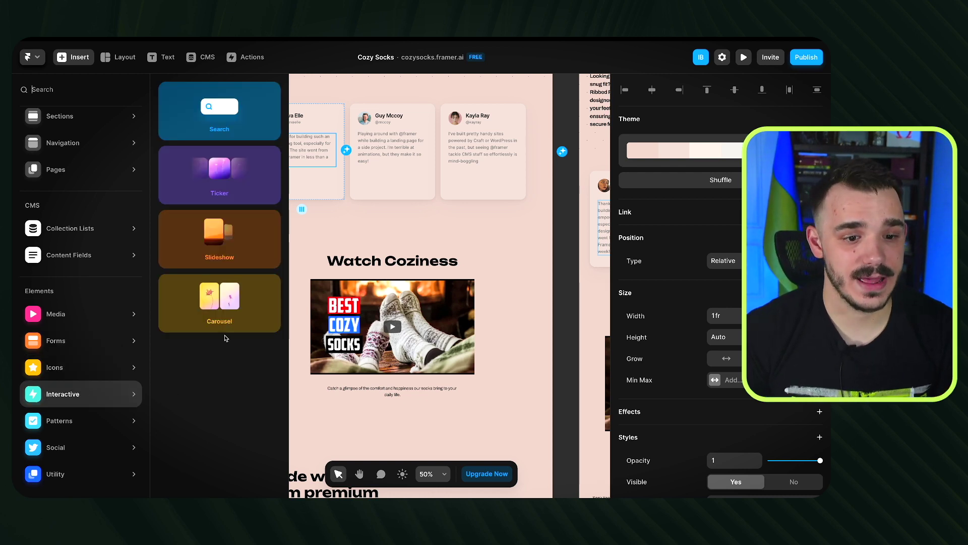
{"action": "mouse_move", "coordinate": [81, 421]}
{"action": "scroll", "coordinate": [201, 418], "scroll_direction": "down", "scroll_amount": 3}
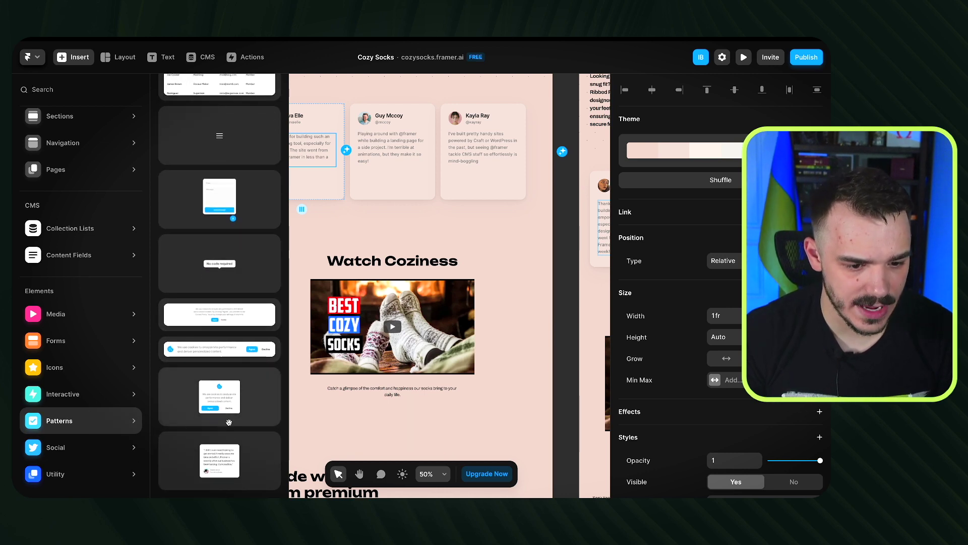
{"action": "scroll", "coordinate": [228, 406], "scroll_direction": "up", "scroll_amount": 1}
{"action": "scroll", "coordinate": [238, 233], "scroll_direction": "up", "scroll_amount": 10}
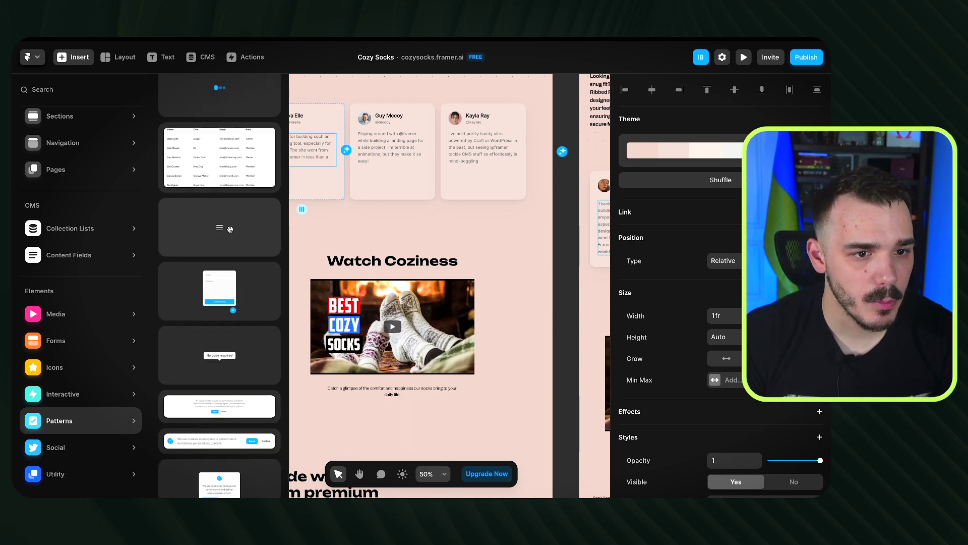
{"action": "scroll", "coordinate": [228, 244], "scroll_direction": "up", "scroll_amount": 15}
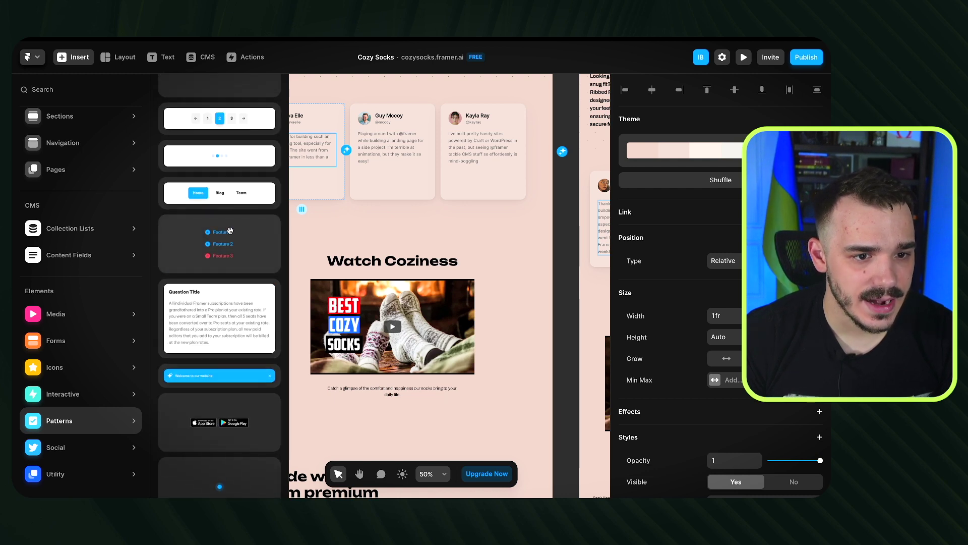
{"action": "scroll", "coordinate": [199, 383], "scroll_direction": "down", "scroll_amount": 20}
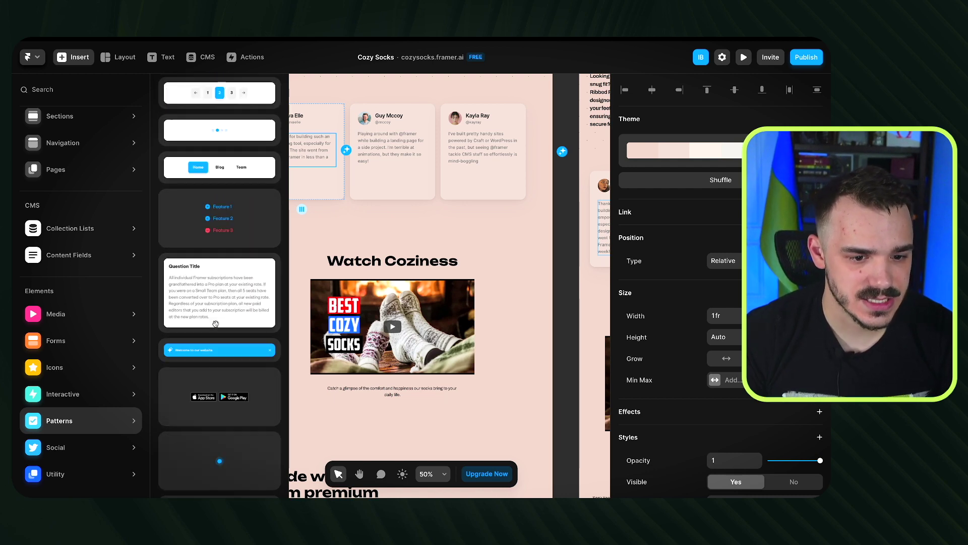
{"action": "left_click", "coordinate": [101, 448]}
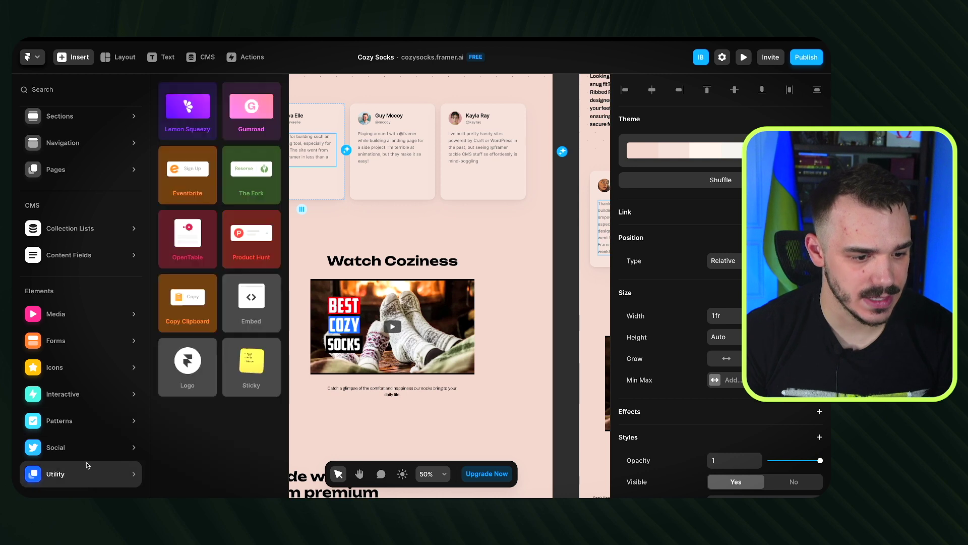
{"action": "left_click", "coordinate": [87, 479]}
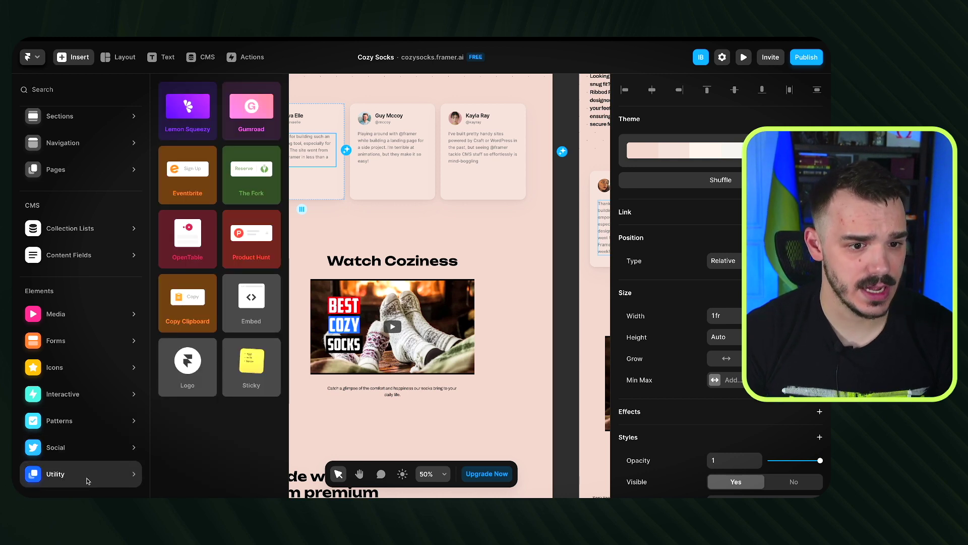
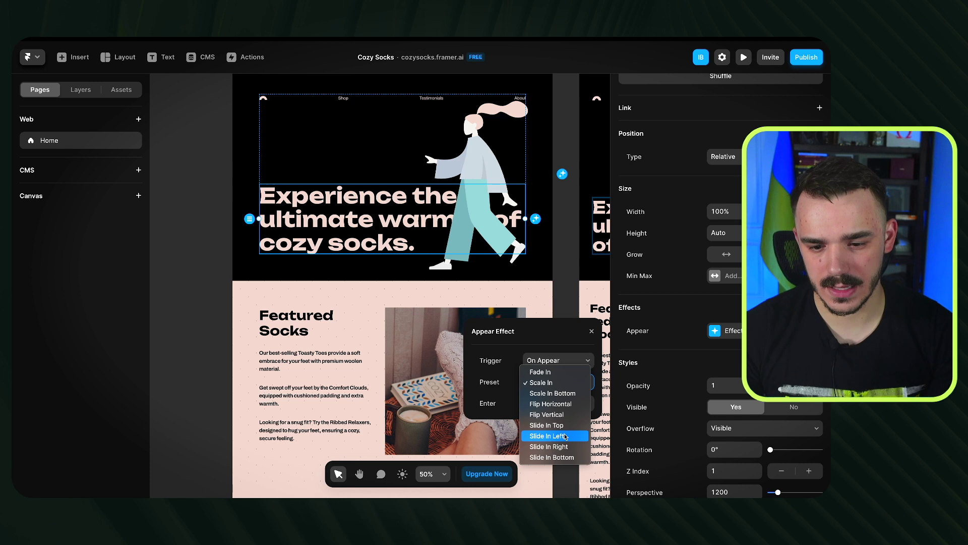
Step: Set the hero headline's appear effect to Slide In Left and add a Slide In Right appear effect to the walking figure
{"action": "left_click", "coordinate": [565, 436]}
{"action": "left_click", "coordinate": [476, 149]}
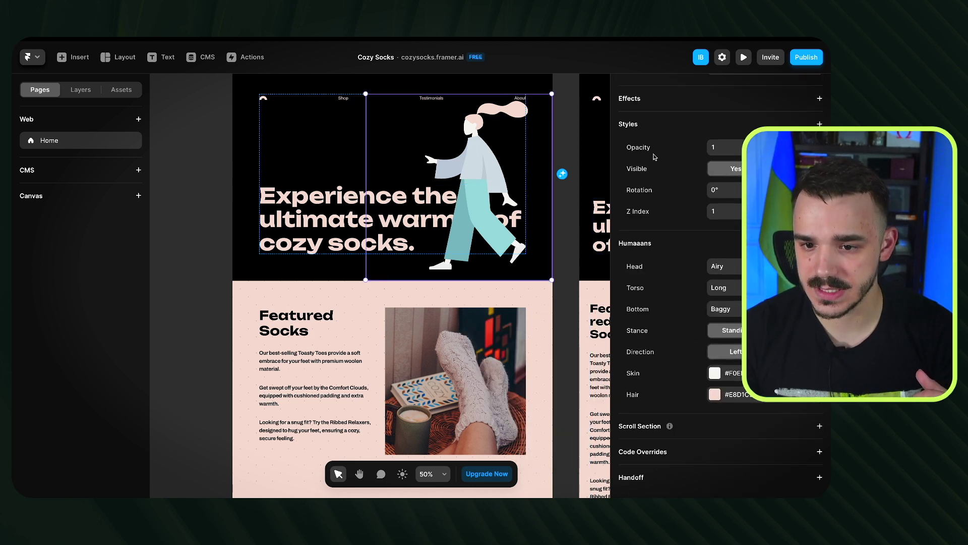
{"action": "scroll", "coordinate": [645, 170], "scroll_direction": "up", "scroll_amount": 3}
{"action": "left_click", "coordinate": [650, 216]}
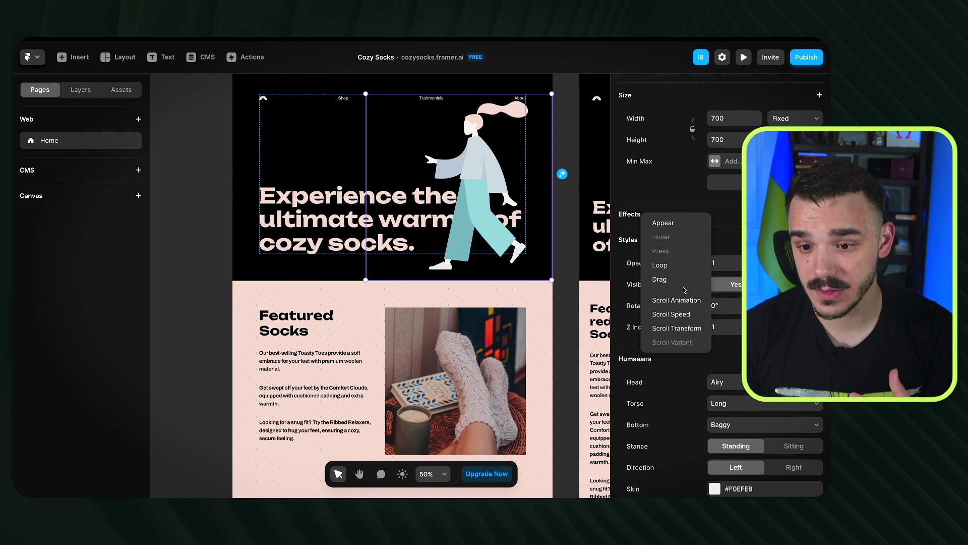
{"action": "left_click", "coordinate": [663, 223]}
{"action": "left_click", "coordinate": [546, 287]}
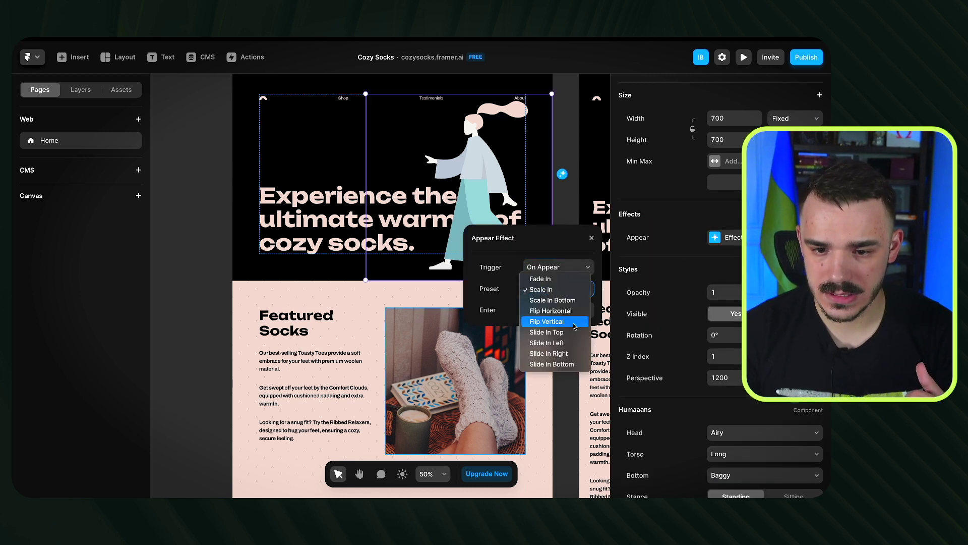
{"action": "left_click", "coordinate": [573, 353]}
{"action": "left_click", "coordinate": [202, 294]}
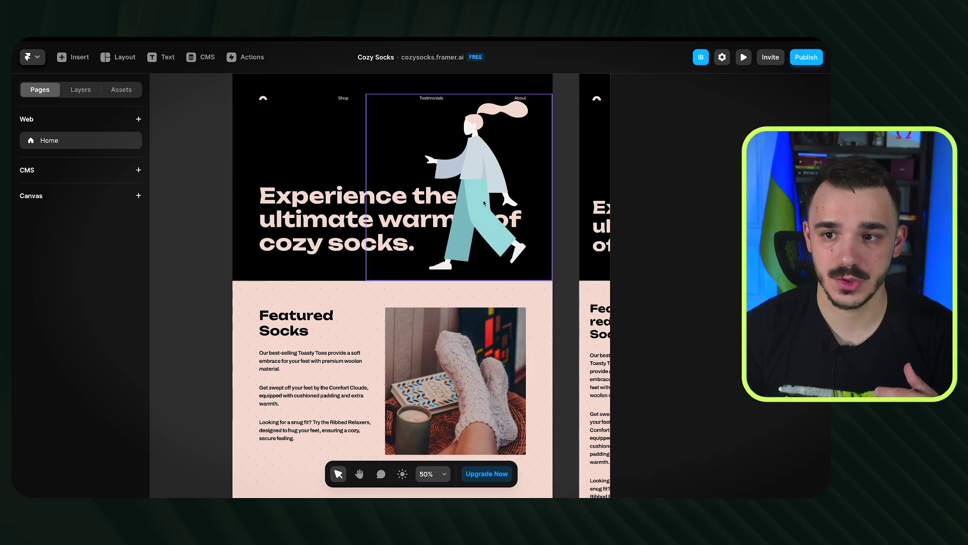
Step: Preview the site to check the entrance animations of the hero headline and walking figure
{"action": "left_click", "coordinate": [743, 58]}
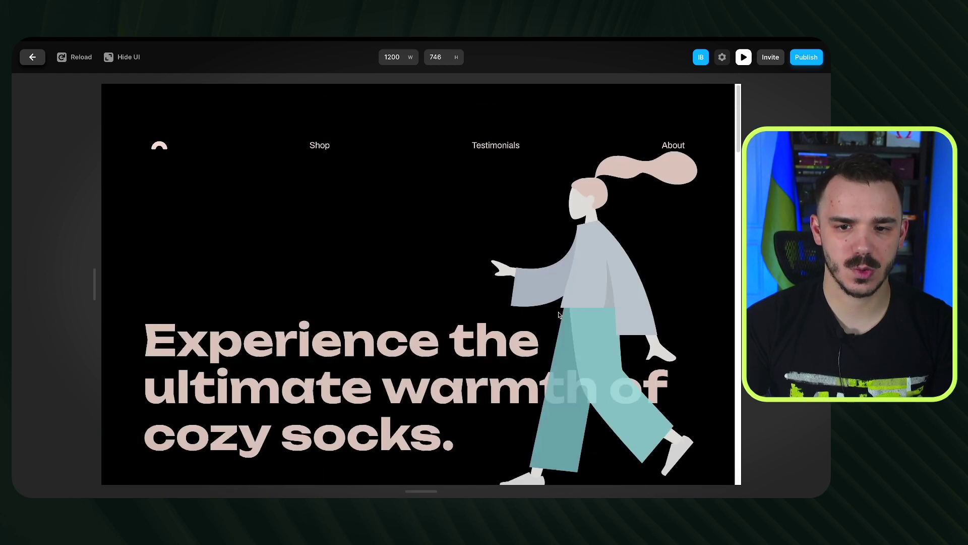
{"action": "left_click", "coordinate": [23, 60]}
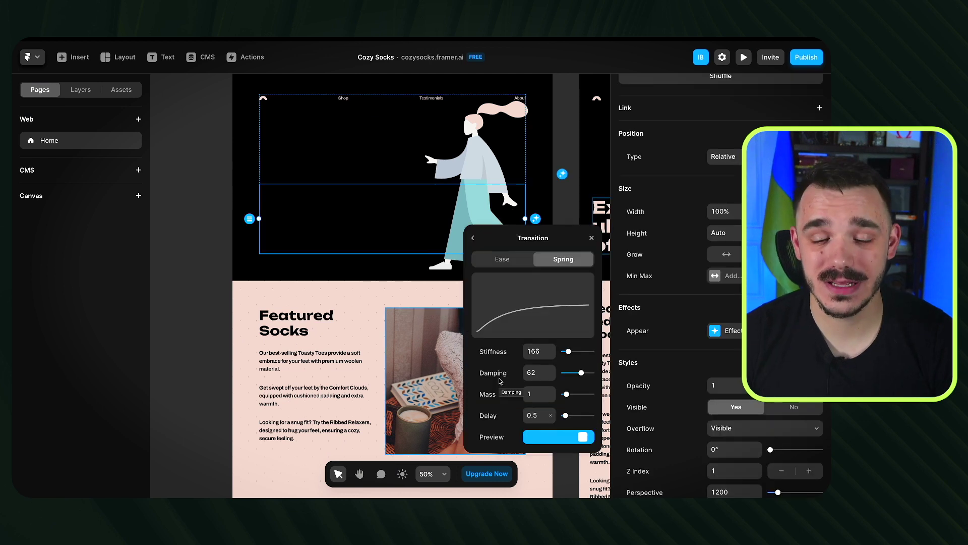
{"action": "left_click", "coordinate": [749, 59]}
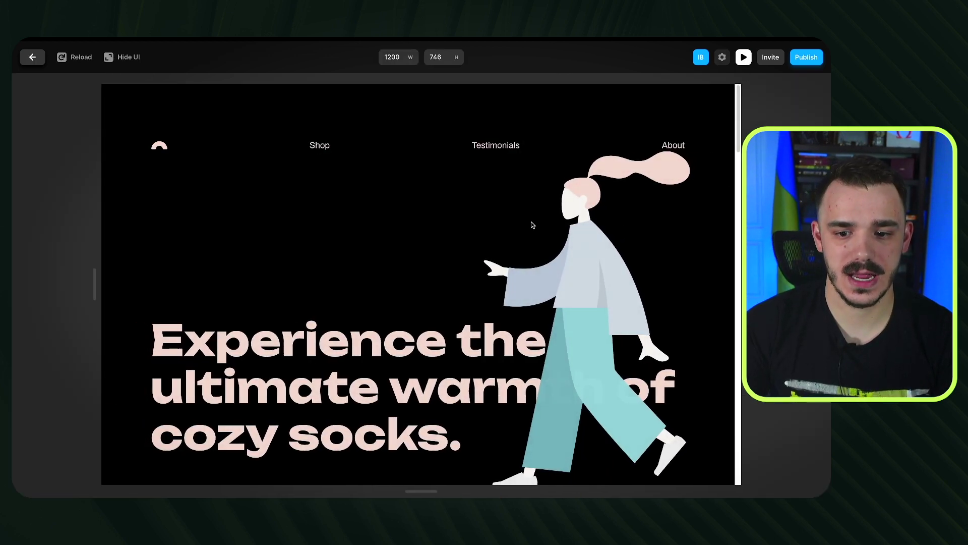
{"action": "scroll", "coordinate": [506, 237], "scroll_direction": "down", "scroll_amount": 1}
{"action": "scroll", "coordinate": [505, 235], "scroll_direction": "up", "scroll_amount": 1}
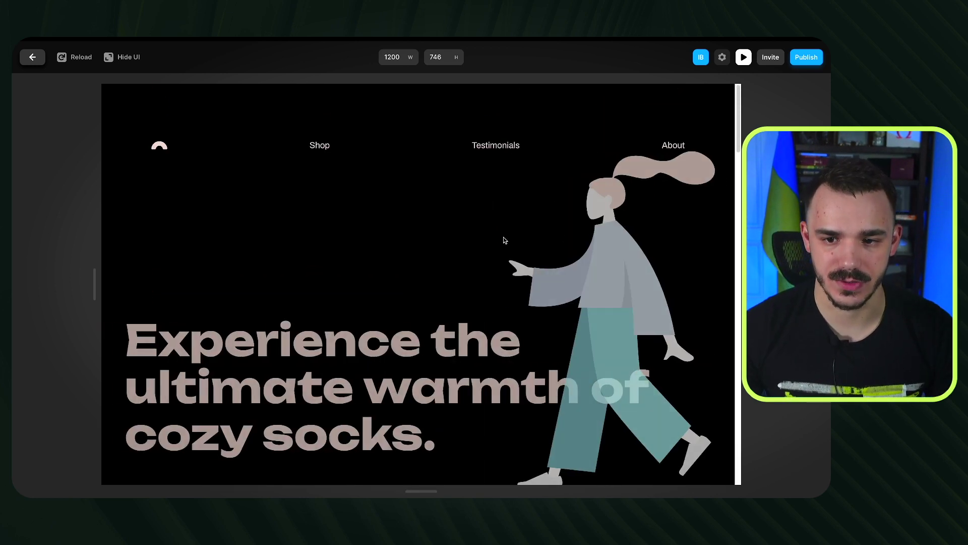
{"action": "scroll", "coordinate": [481, 208], "scroll_direction": "down", "scroll_amount": 3}
{"action": "scroll", "coordinate": [479, 207], "scroll_direction": "up", "scroll_amount": 3}
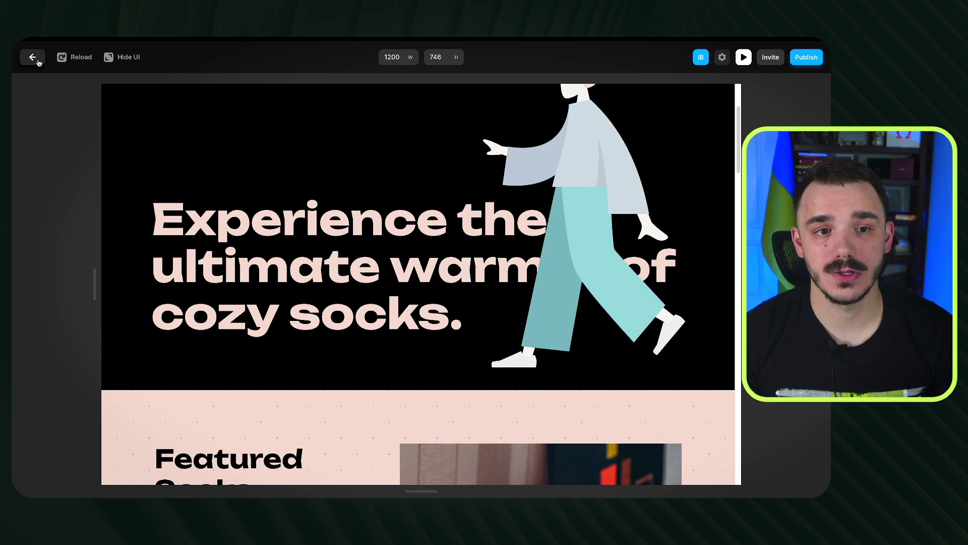
{"action": "left_click", "coordinate": [33, 57]}
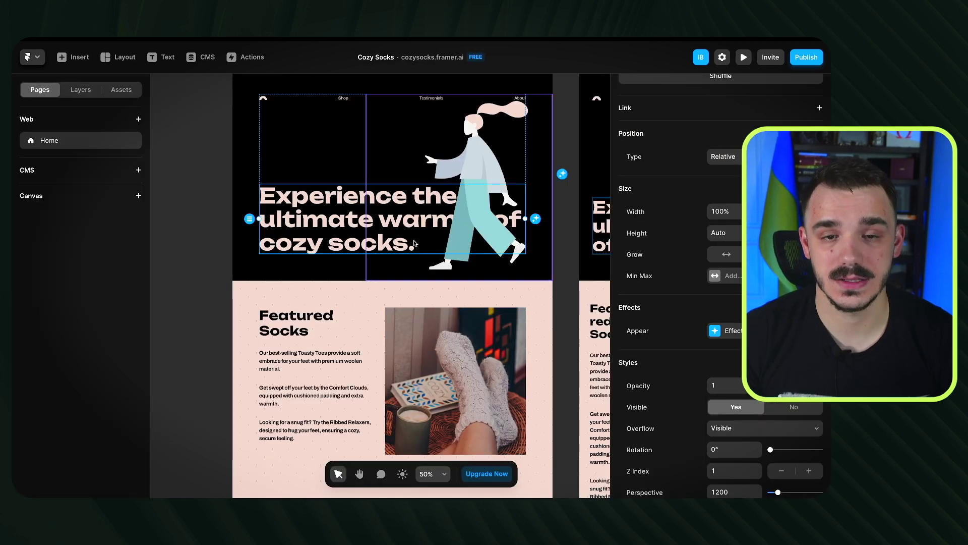
Step: Preview the whole page from the hero down to the Stay Updated section to check its scroll animations
{"action": "left_click", "coordinate": [446, 214]}
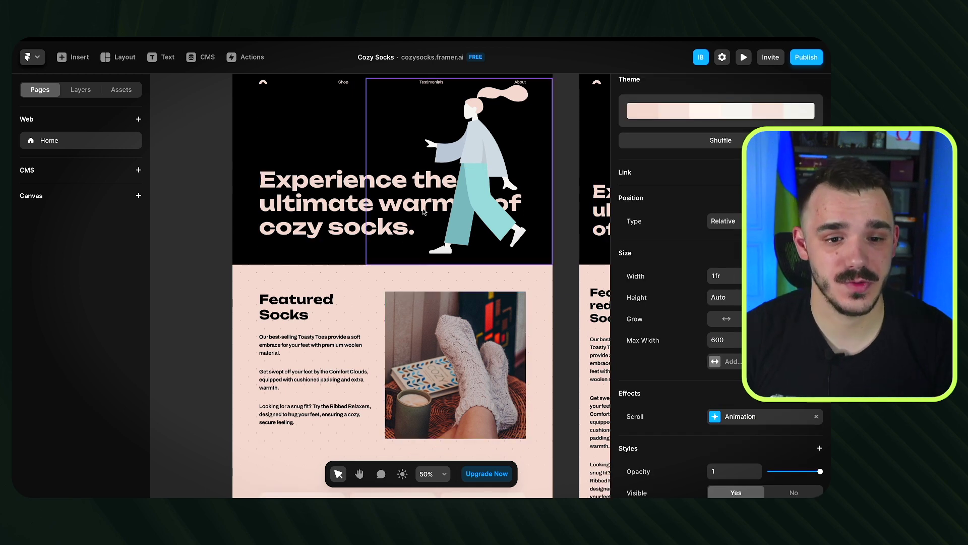
{"action": "left_click", "coordinate": [743, 57]}
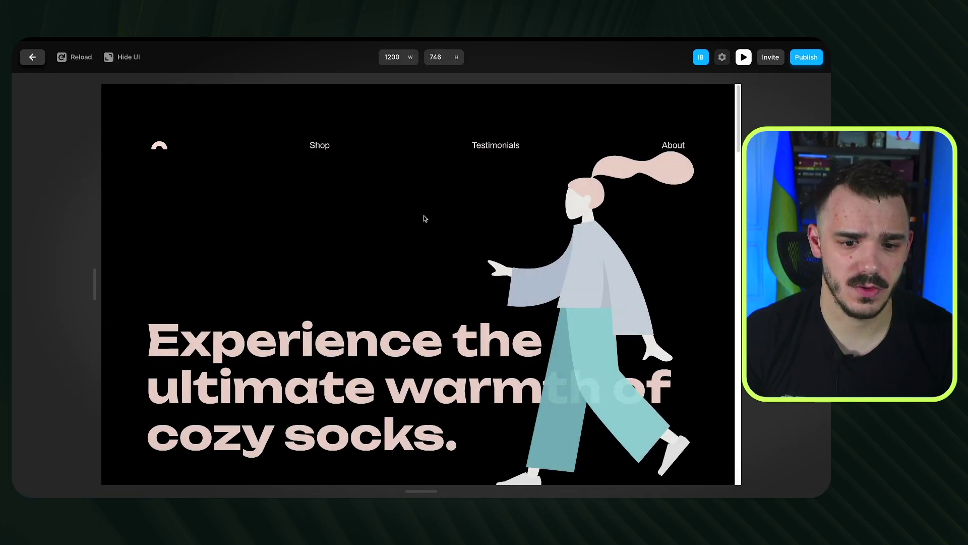
{"action": "scroll", "coordinate": [423, 219], "scroll_direction": "down", "scroll_amount": 8}
{"action": "scroll", "coordinate": [424, 220], "scroll_direction": "down", "scroll_amount": 10}
{"action": "scroll", "coordinate": [425, 220], "scroll_direction": "down", "scroll_amount": 12}
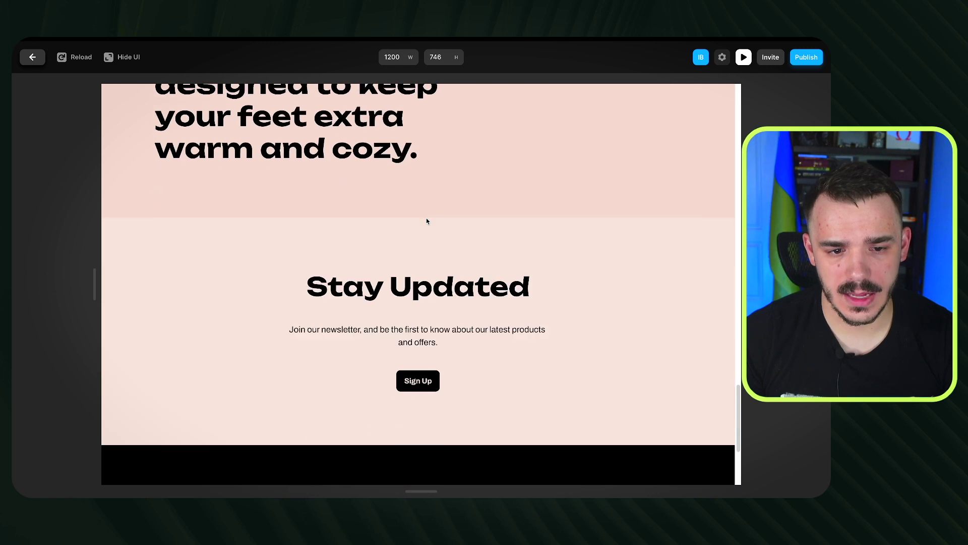
{"action": "scroll", "coordinate": [426, 221], "scroll_direction": "up", "scroll_amount": 8}
{"action": "scroll", "coordinate": [426, 228], "scroll_direction": "up", "scroll_amount": 12}
{"action": "scroll", "coordinate": [419, 239], "scroll_direction": "up", "scroll_amount": 3}
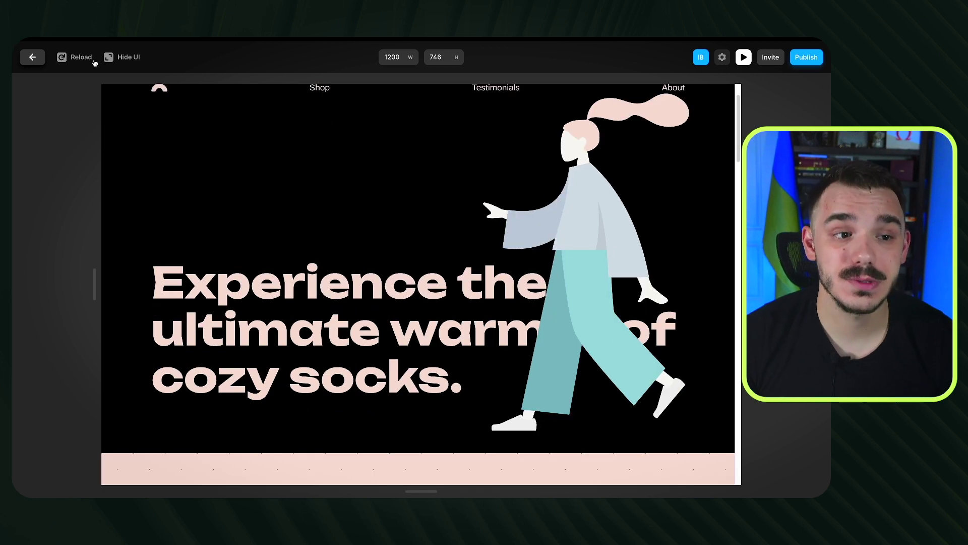
{"action": "left_click", "coordinate": [33, 57]}
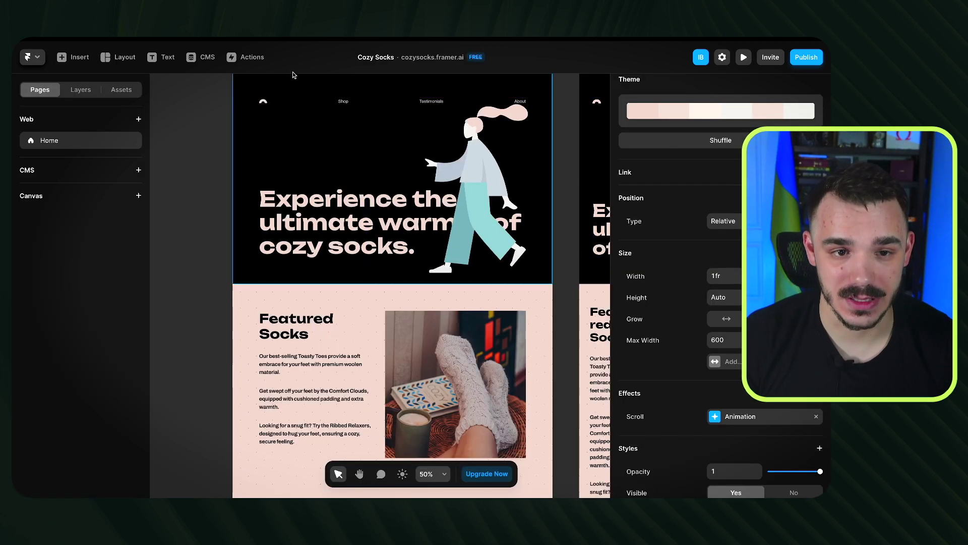
Step: Rename the Shop link in the desktop header navigation to "Featured"
{"action": "left_click", "coordinate": [172, 270]}
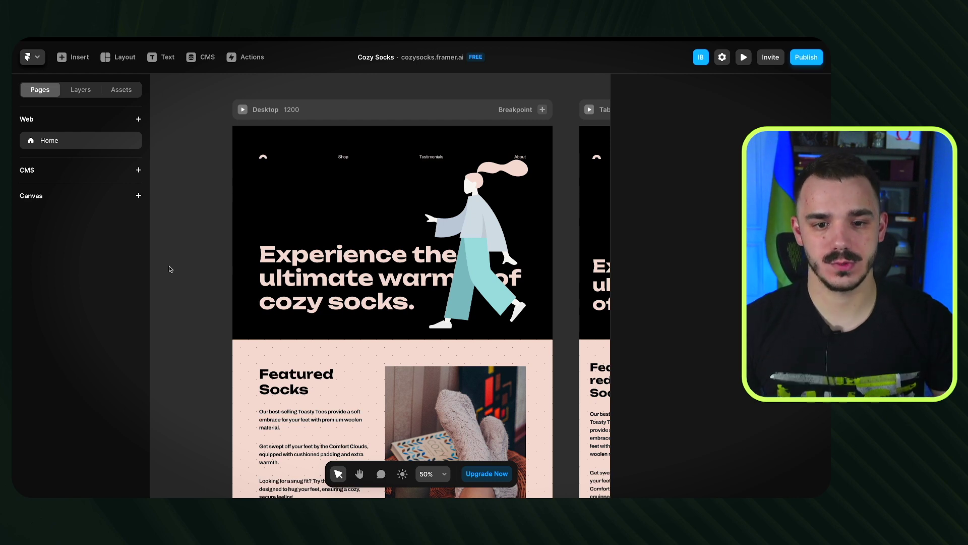
{"action": "scroll", "coordinate": [283, 252], "scroll_direction": "down", "scroll_amount": 5}
{"action": "scroll", "coordinate": [284, 252], "scroll_direction": "down", "scroll_amount": 3}
{"action": "scroll", "coordinate": [374, 250], "scroll_direction": "up", "scroll_amount": 9}
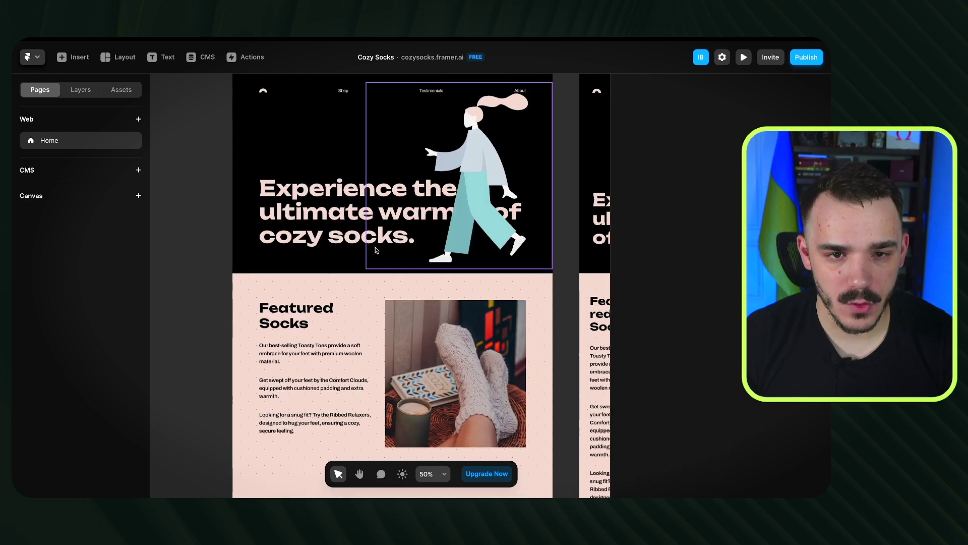
{"action": "scroll", "coordinate": [375, 251], "scroll_direction": "down", "scroll_amount": 2}
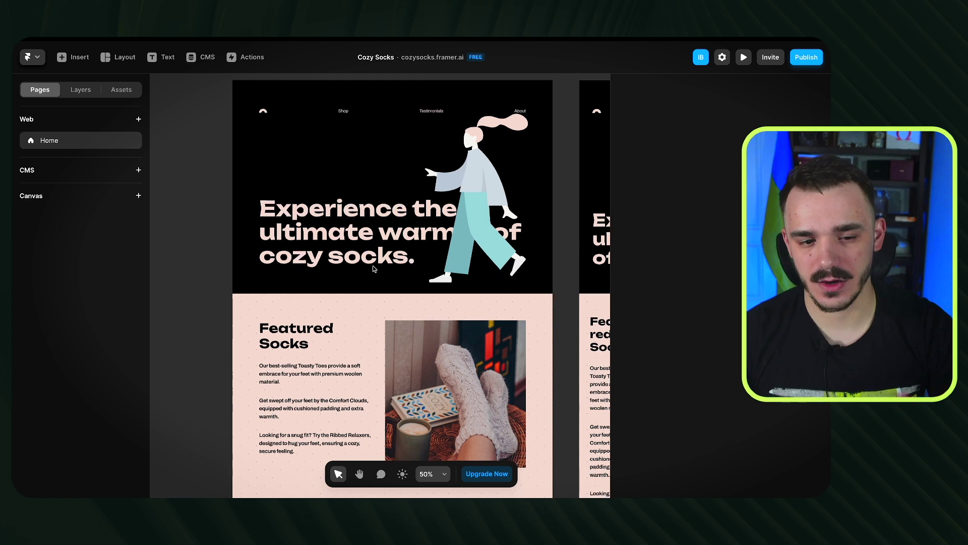
{"action": "scroll", "coordinate": [372, 265], "scroll_direction": "up", "scroll_amount": 2}
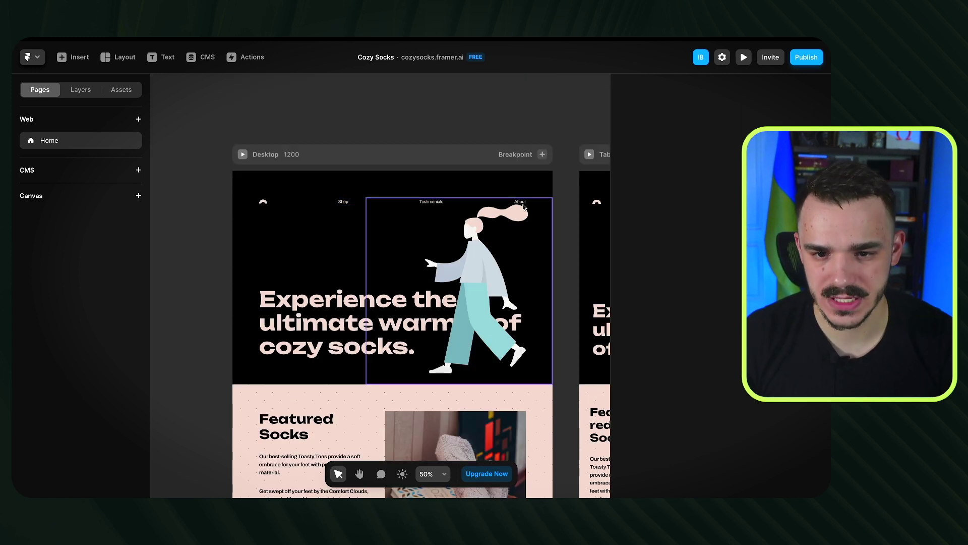
{"action": "scroll", "coordinate": [425, 303], "scroll_direction": "down", "scroll_amount": 7}
{"action": "scroll", "coordinate": [426, 306], "scroll_direction": "up", "scroll_amount": 6}
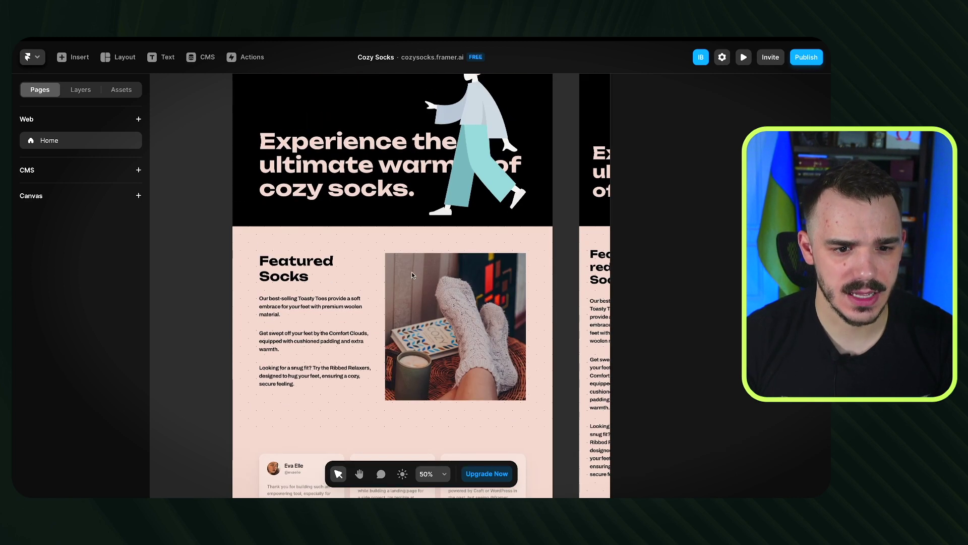
{"action": "double_click", "coordinate": [343, 155]}
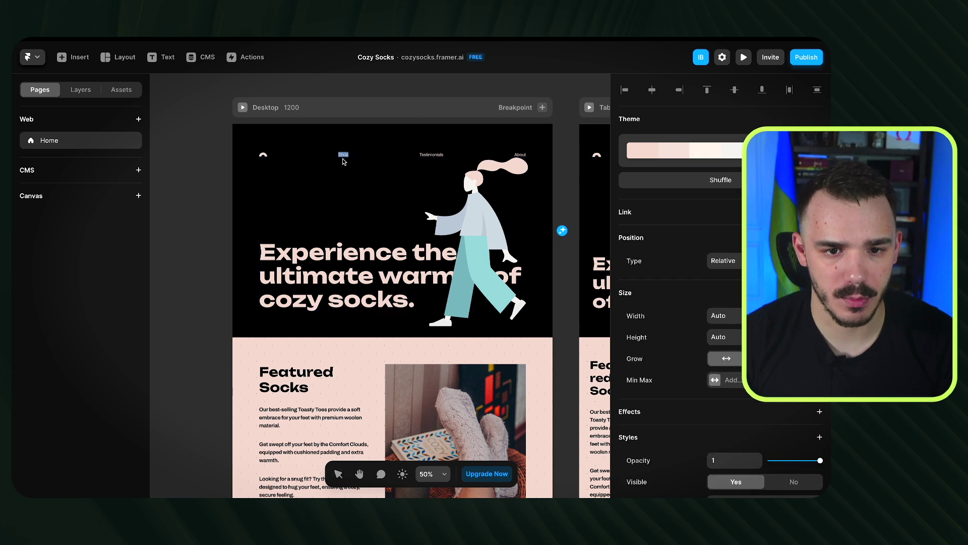
{"action": "type", "text": "Featured"}
{"action": "key", "text": "Escape"}
Step: Review the sections below the hero to compare them with the header's navigation links
{"action": "scroll", "coordinate": [273, 300], "scroll_direction": "down", "scroll_amount": 7}
{"action": "scroll", "coordinate": [273, 299], "scroll_direction": "up", "scroll_amount": 2}
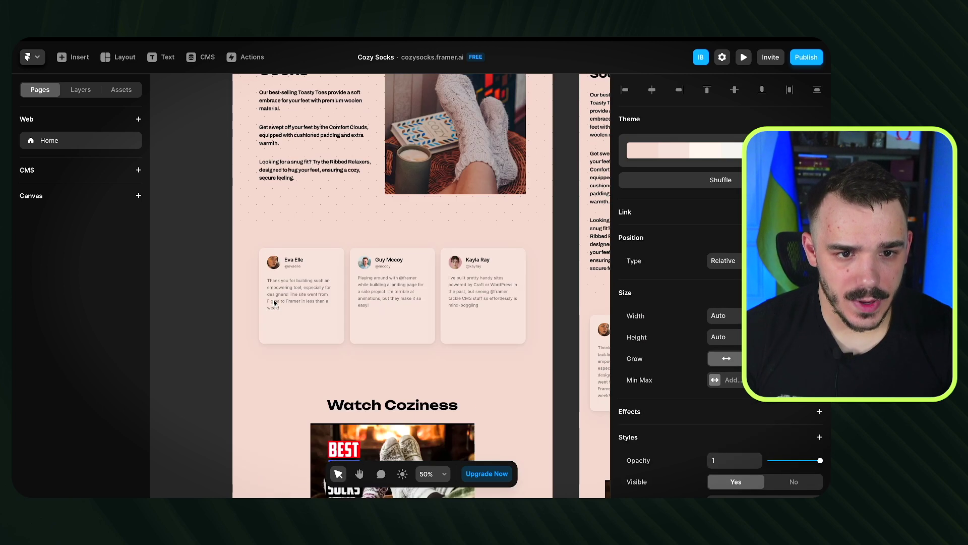
{"action": "scroll", "coordinate": [279, 292], "scroll_direction": "up", "scroll_amount": 5}
{"action": "scroll", "coordinate": [279, 292], "scroll_direction": "down", "scroll_amount": 9}
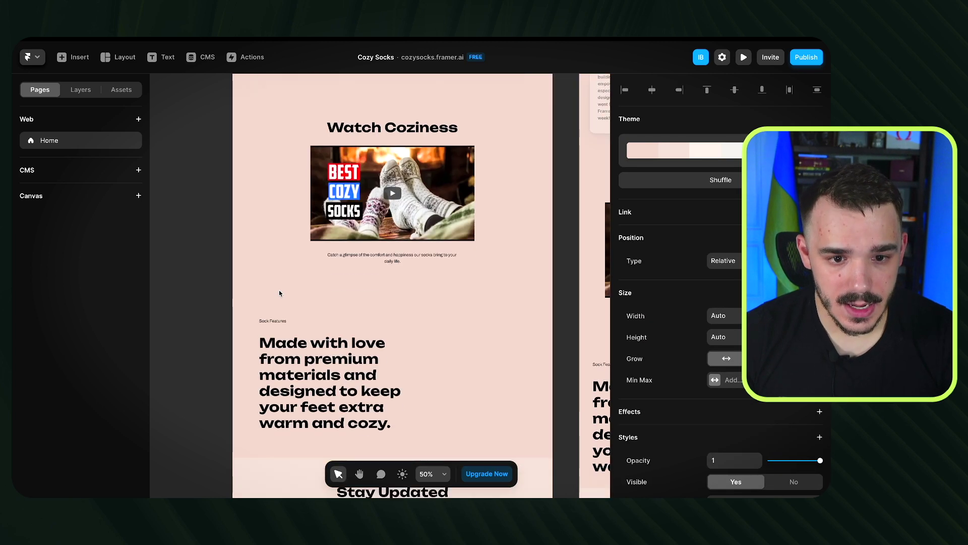
{"action": "scroll", "coordinate": [340, 273], "scroll_direction": "down", "scroll_amount": 1}
{"action": "scroll", "coordinate": [363, 193], "scroll_direction": "up", "scroll_amount": 9}
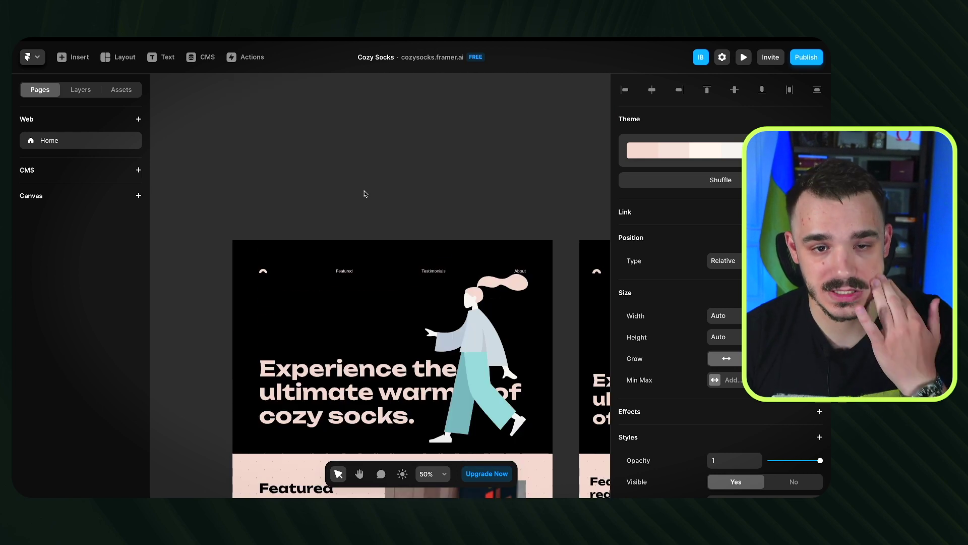
Step: Add a named scroll section to the desktop Watch Coziness section as the target for the About link
{"action": "scroll", "coordinate": [363, 193], "scroll_direction": "down", "scroll_amount": 10}
{"action": "scroll", "coordinate": [367, 205], "scroll_direction": "up", "scroll_amount": 3}
{"action": "scroll", "coordinate": [366, 205], "scroll_direction": "down", "scroll_amount": 3}
{"action": "left_click", "coordinate": [288, 133]}
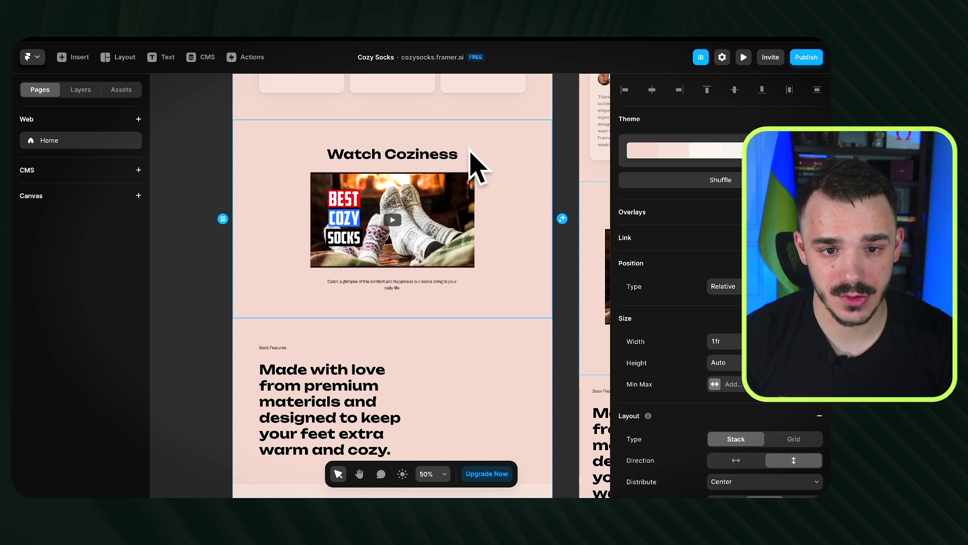
{"action": "scroll", "coordinate": [705, 288], "scroll_direction": "down", "scroll_amount": 6}
{"action": "scroll", "coordinate": [670, 269], "scroll_direction": "down", "scroll_amount": 2}
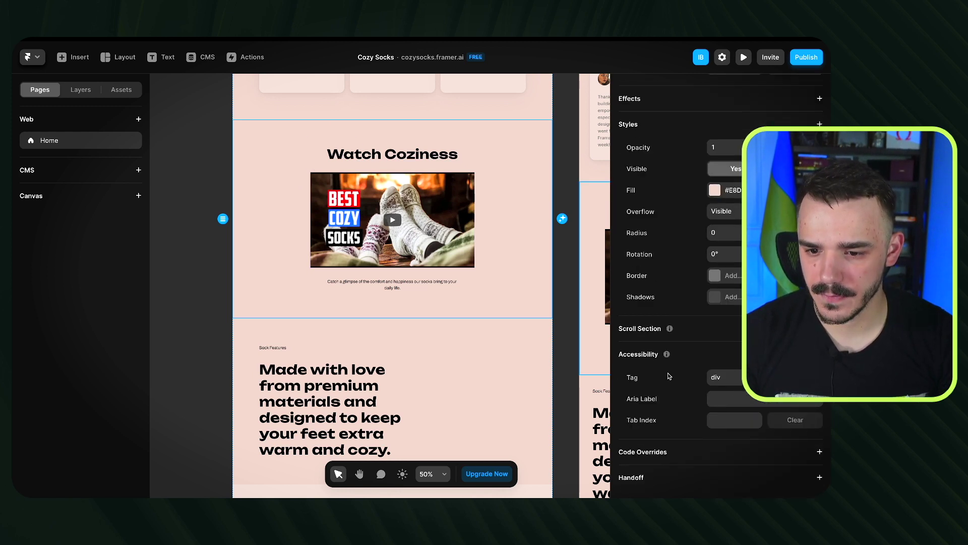
{"action": "left_click", "coordinate": [652, 329]}
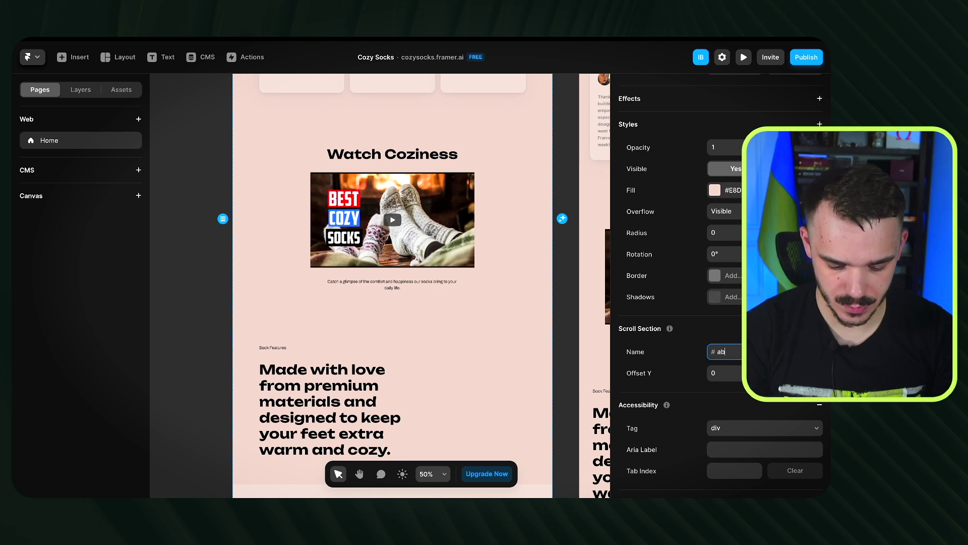
Step: Set up scroll sections for the desktop testimonials block and the Featured Socks section
{"action": "scroll", "coordinate": [428, 198], "scroll_direction": "up", "scroll_amount": 4}
{"action": "left_click", "coordinate": [428, 199]}
{"action": "scroll", "coordinate": [741, 367], "scroll_direction": "down", "scroll_amount": 3}
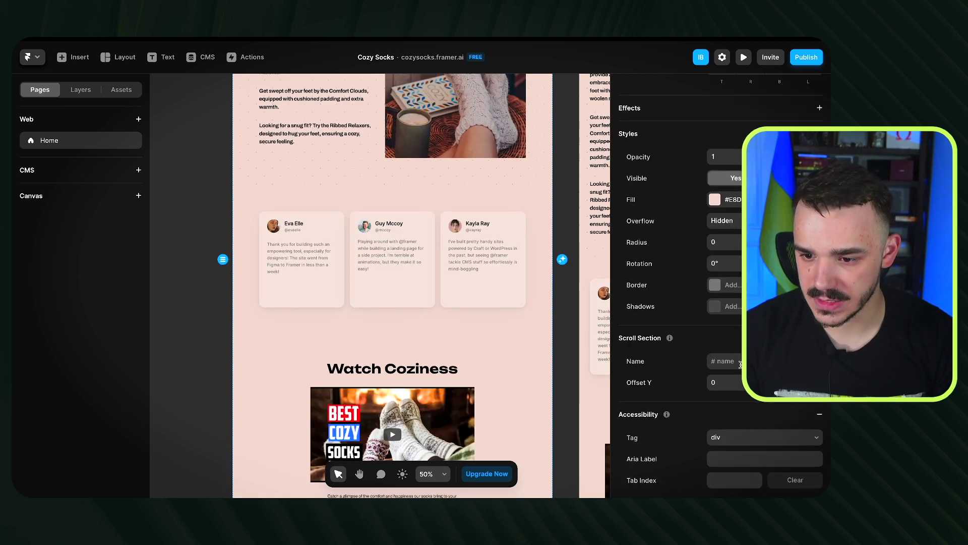
{"action": "scroll", "coordinate": [354, 282], "scroll_direction": "up", "scroll_amount": 5}
{"action": "left_click", "coordinate": [354, 282]}
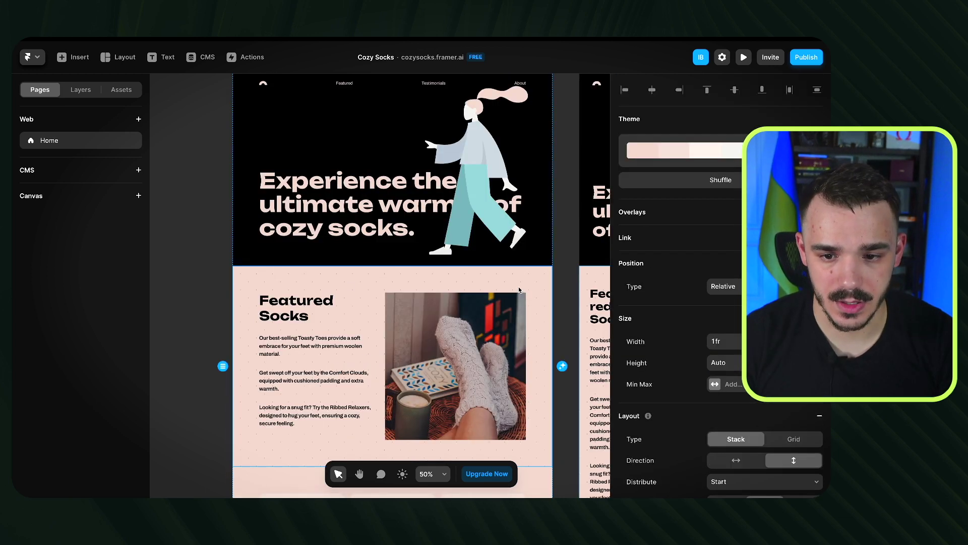
Step: Link the Featured text in the desktop header navigation to #feature
{"action": "key", "text": "ctrl+plus"}
{"action": "left_click", "coordinate": [323, 287]}
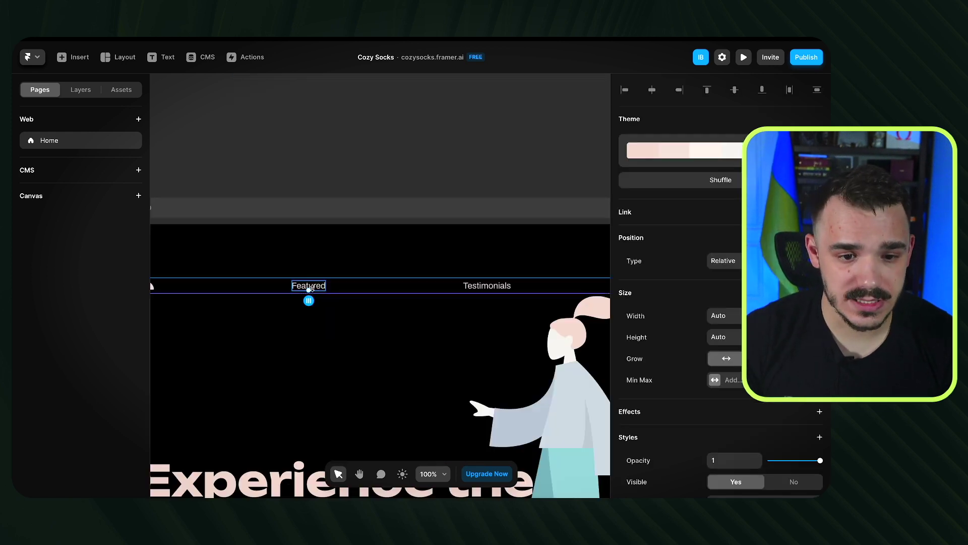
{"action": "left_click", "coordinate": [637, 218]}
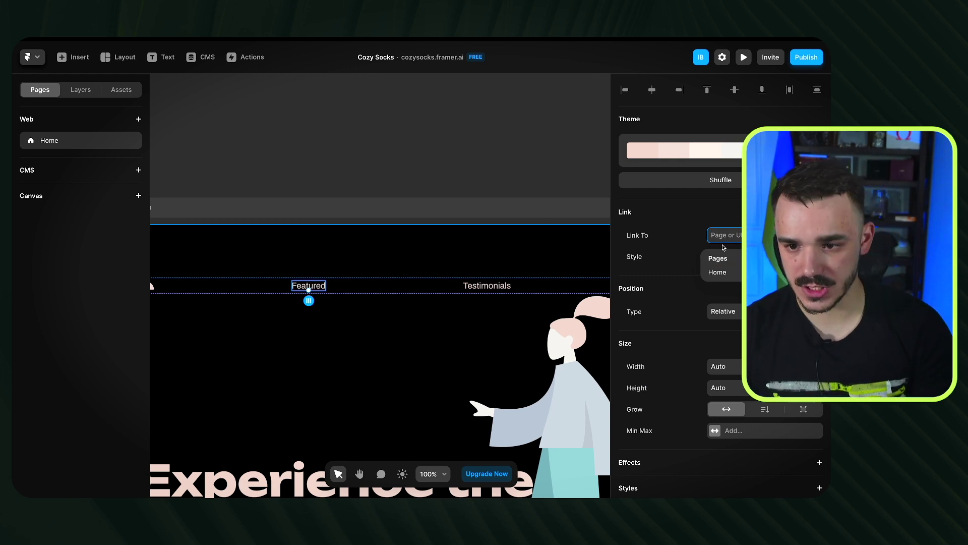
{"action": "type", "text": "#feature"}
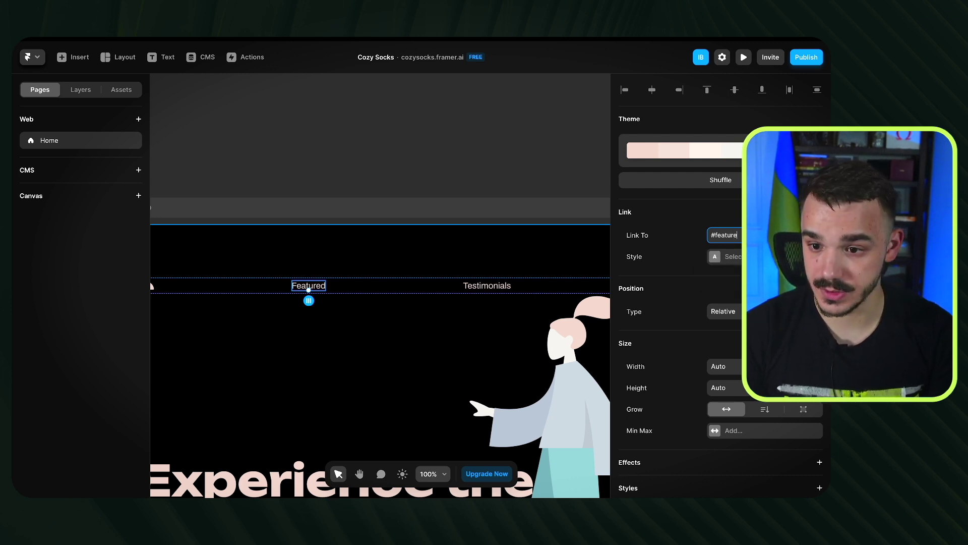
{"action": "key", "text": "Escape"}
Step: Preview the site to test the Featured navigation link and check the page down to the Stay Updated section
{"action": "left_click", "coordinate": [744, 58]}
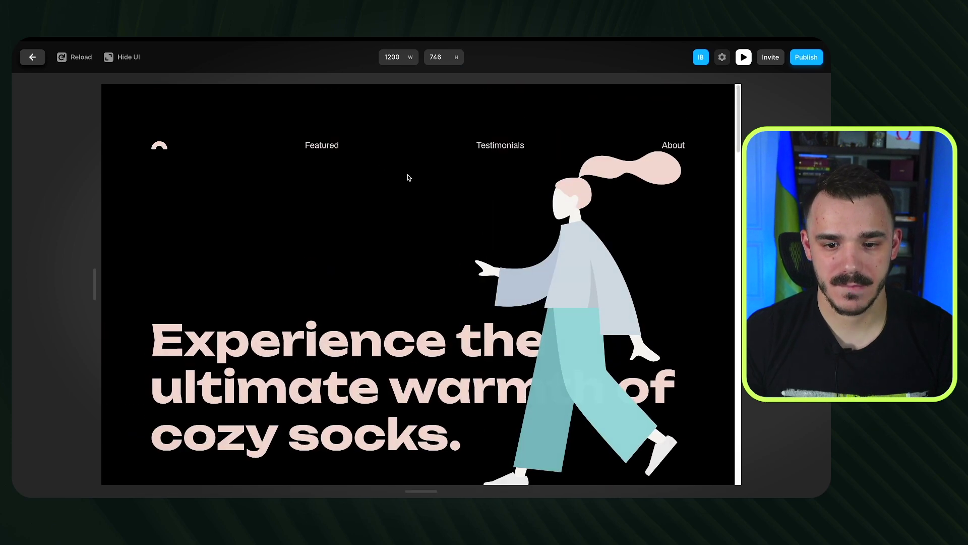
{"action": "left_click", "coordinate": [325, 146]}
{"action": "scroll", "coordinate": [262, 239], "scroll_direction": "down", "scroll_amount": 2}
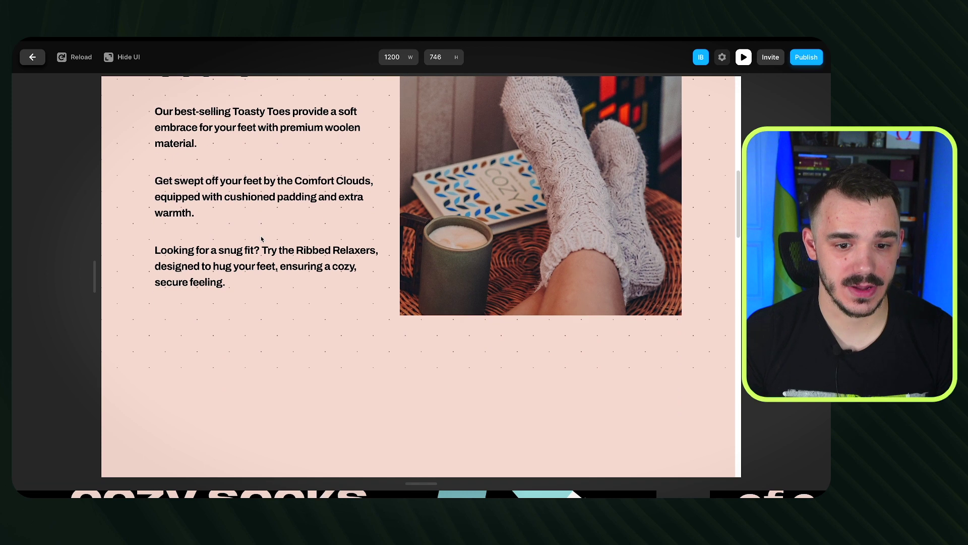
{"action": "scroll", "coordinate": [262, 239], "scroll_direction": "down", "scroll_amount": 10}
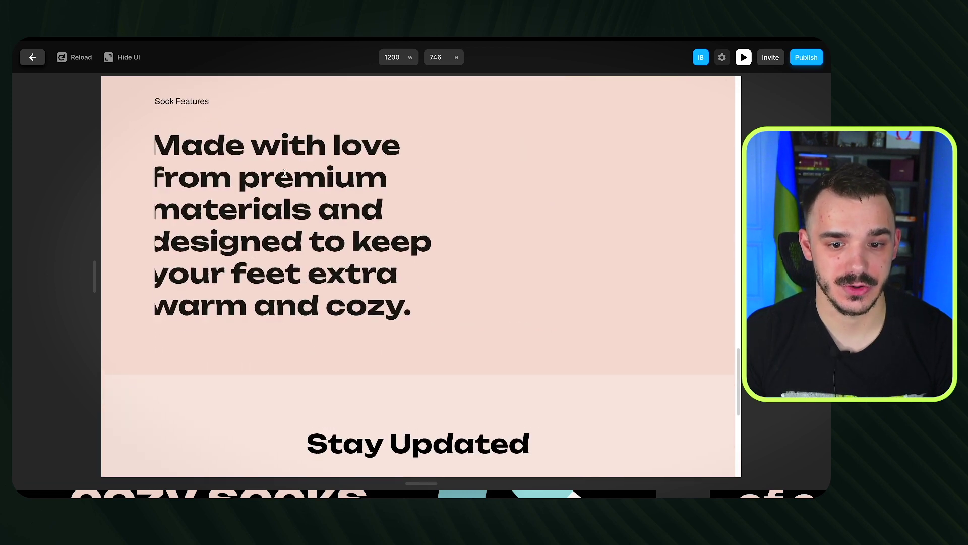
{"action": "key", "text": "Escape"}
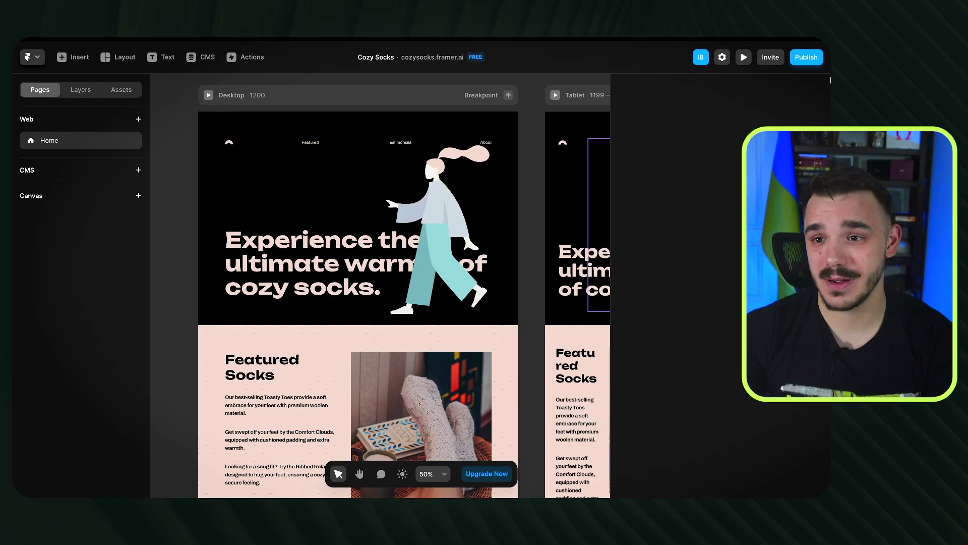
Step: Publish the updated site and open its live version at cozysocks.framer.ai
{"action": "left_click", "coordinate": [806, 57]}
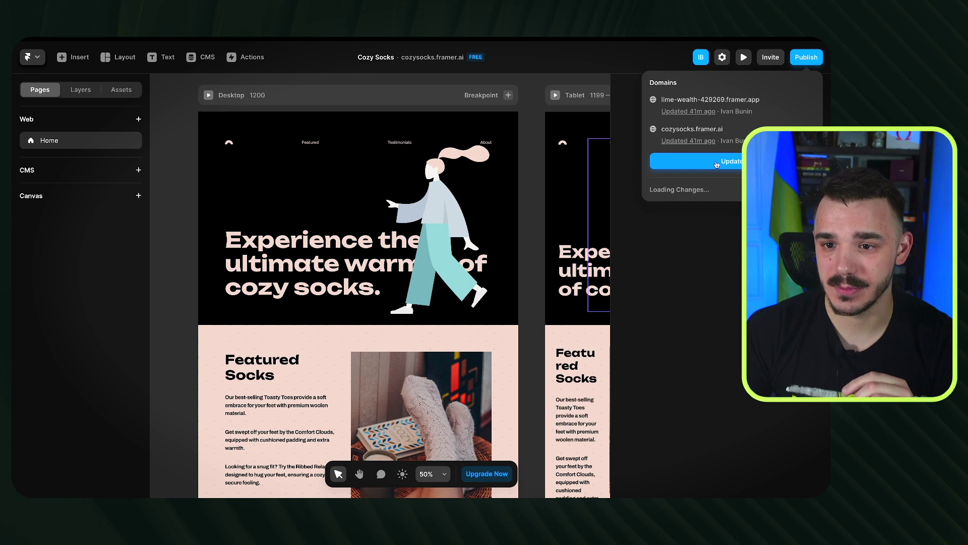
{"action": "left_click", "coordinate": [689, 129]}
Step: Review the published page's hero, Featured Socks and testimonials sections
{"action": "scroll", "coordinate": [363, 204], "scroll_direction": "down", "scroll_amount": 5}
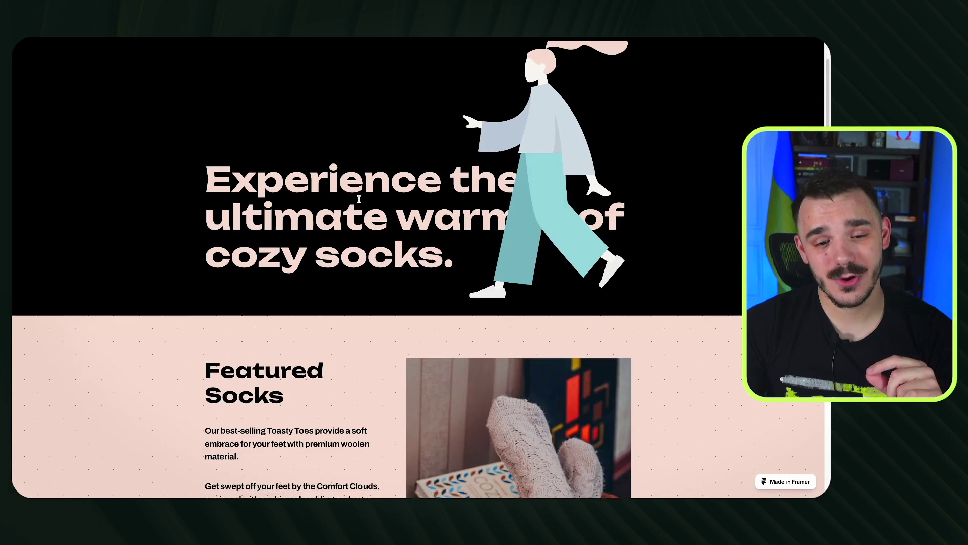
{"action": "scroll", "coordinate": [360, 202], "scroll_direction": "down", "scroll_amount": 2}
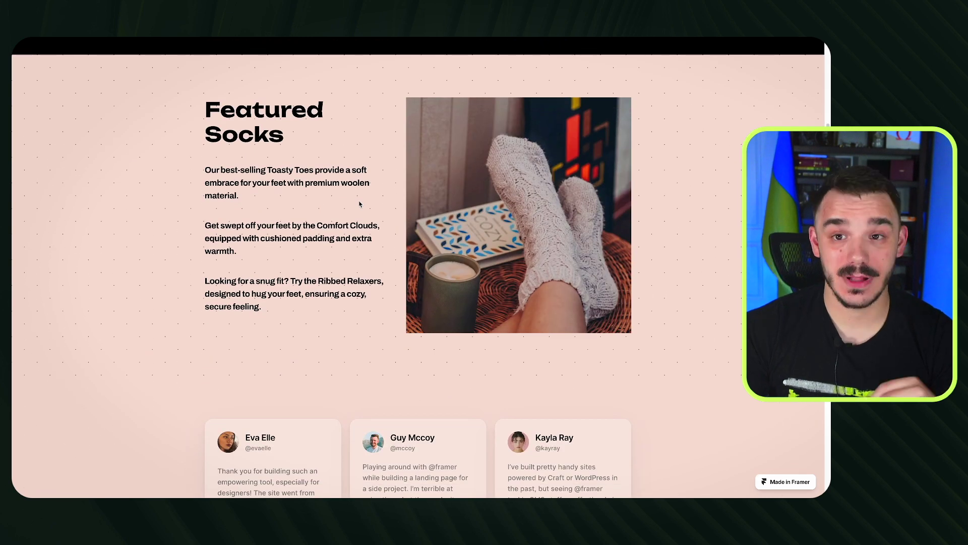
{"action": "scroll", "coordinate": [363, 216], "scroll_direction": "up", "scroll_amount": 10}
{"action": "scroll", "coordinate": [376, 224], "scroll_direction": "down", "scroll_amount": 3}
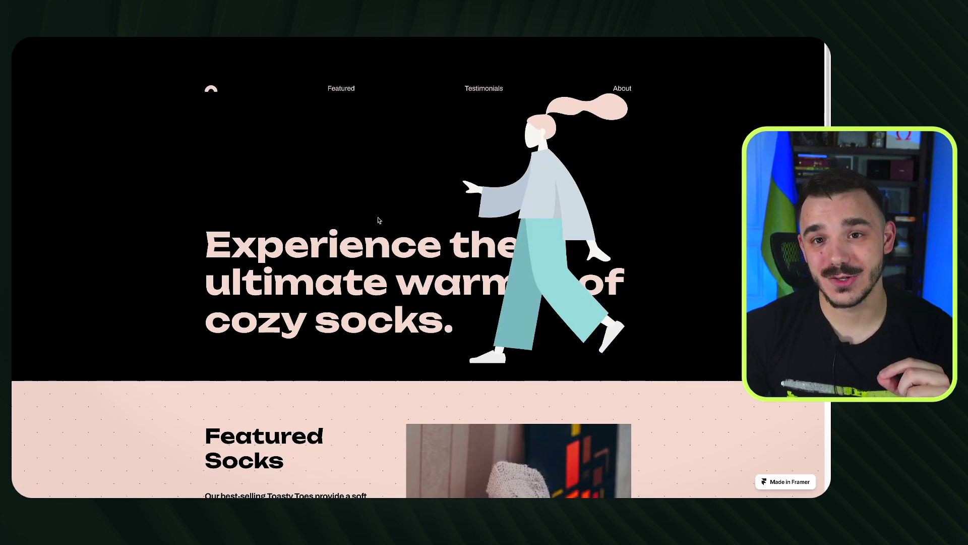
{"action": "scroll", "coordinate": [387, 224], "scroll_direction": "down", "scroll_amount": 5}
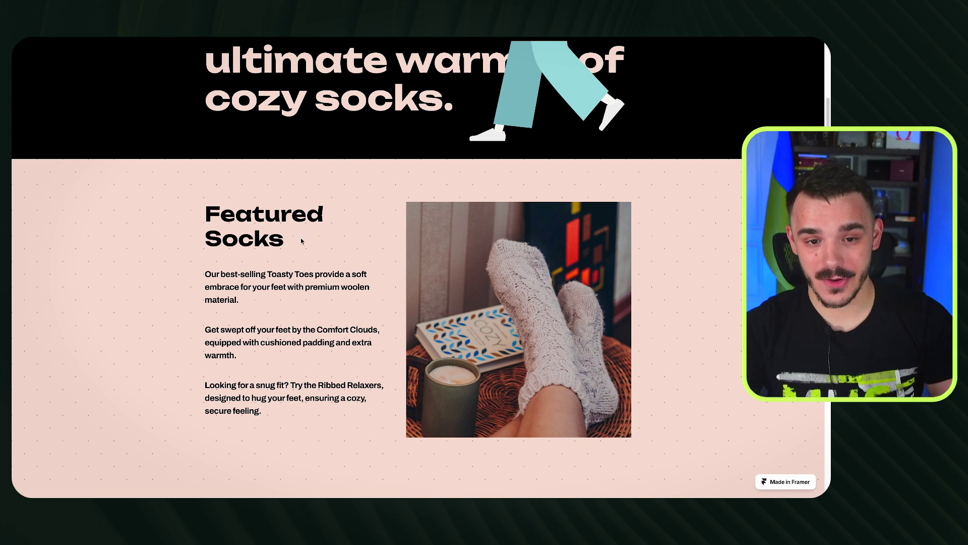
{"action": "scroll", "coordinate": [302, 241], "scroll_direction": "down", "scroll_amount": 7}
{"action": "scroll", "coordinate": [327, 232], "scroll_direction": "up", "scroll_amount": 12}
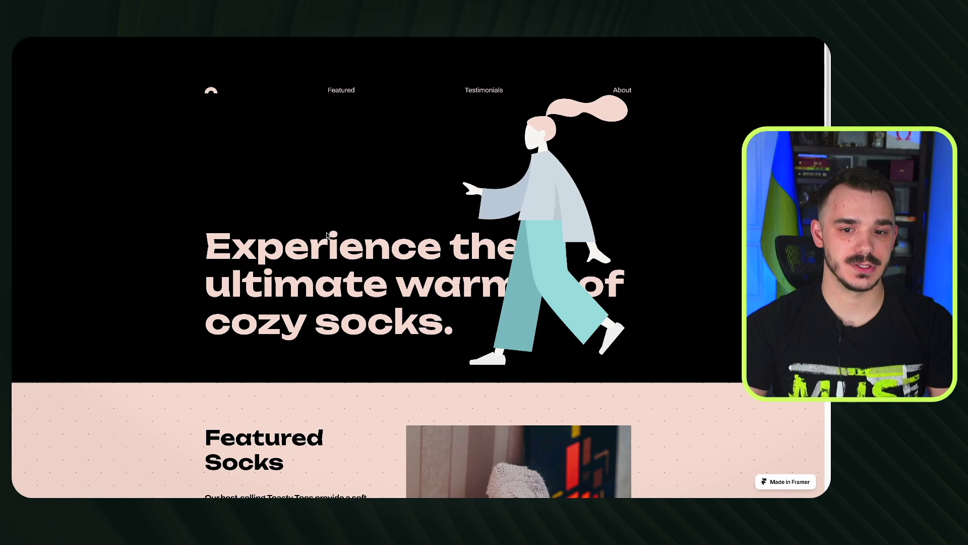